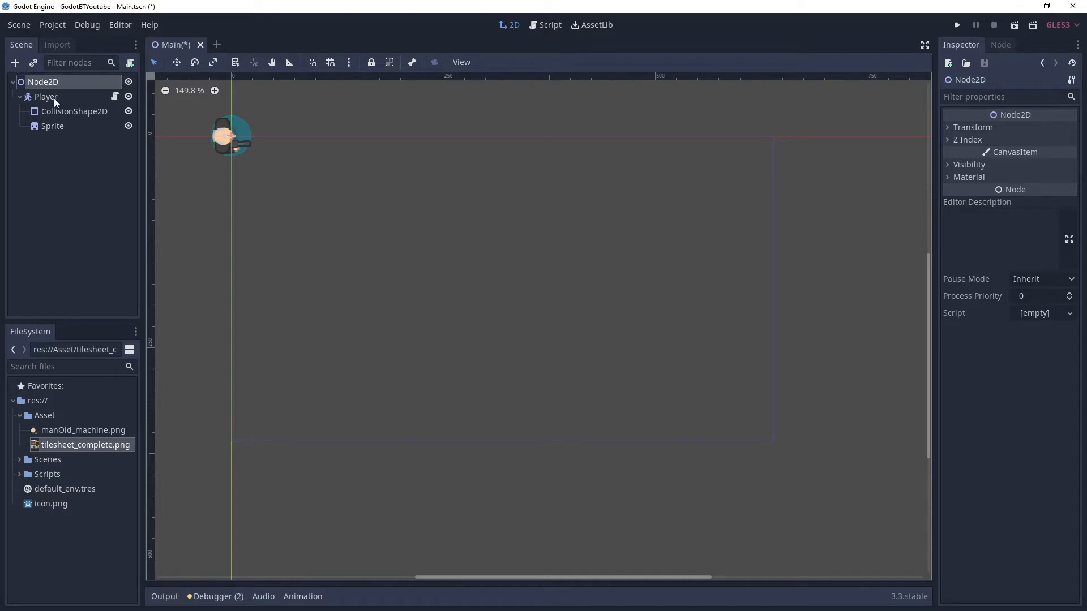
- Add a TileMap node under the root Node2D
click(15, 64)
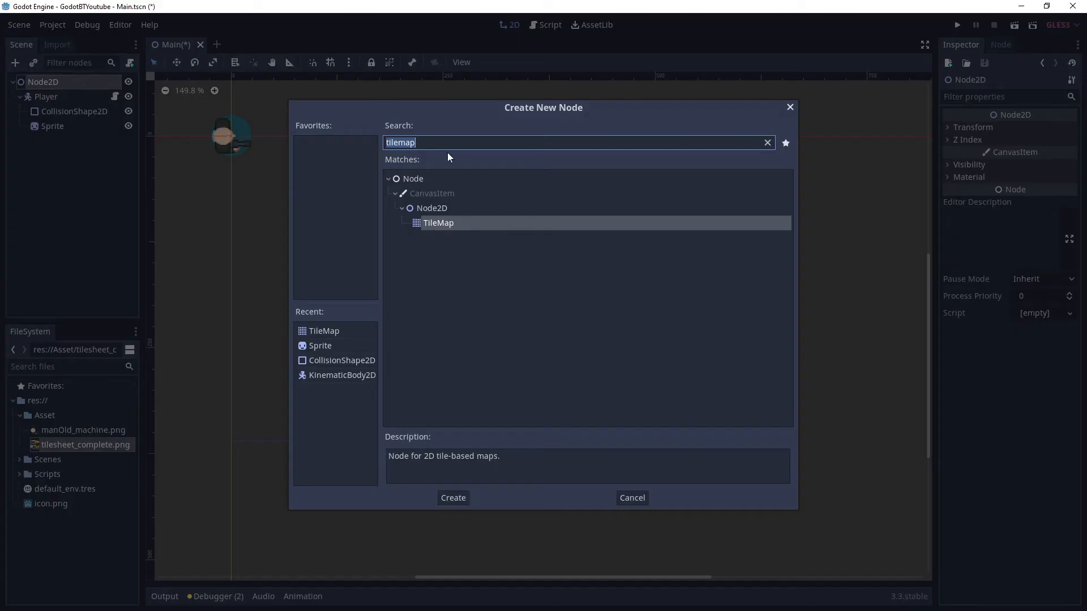
drag(432, 145, 378, 143)
click(508, 294)
click(453, 499)
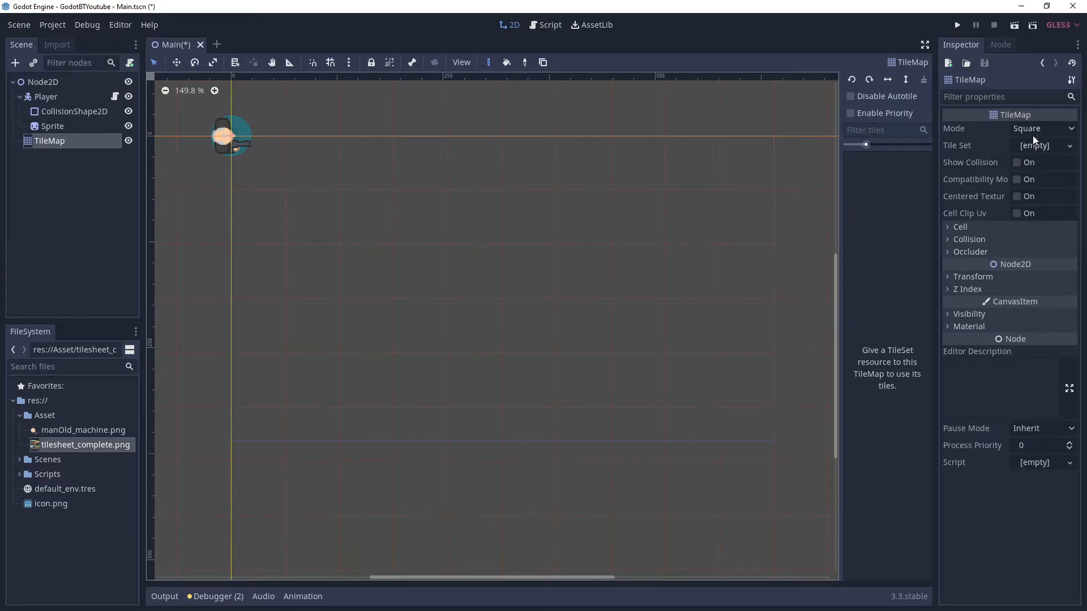
- Create a new TileSet for the TileMap and open it in an enlarged tile set editor
click(1059, 146)
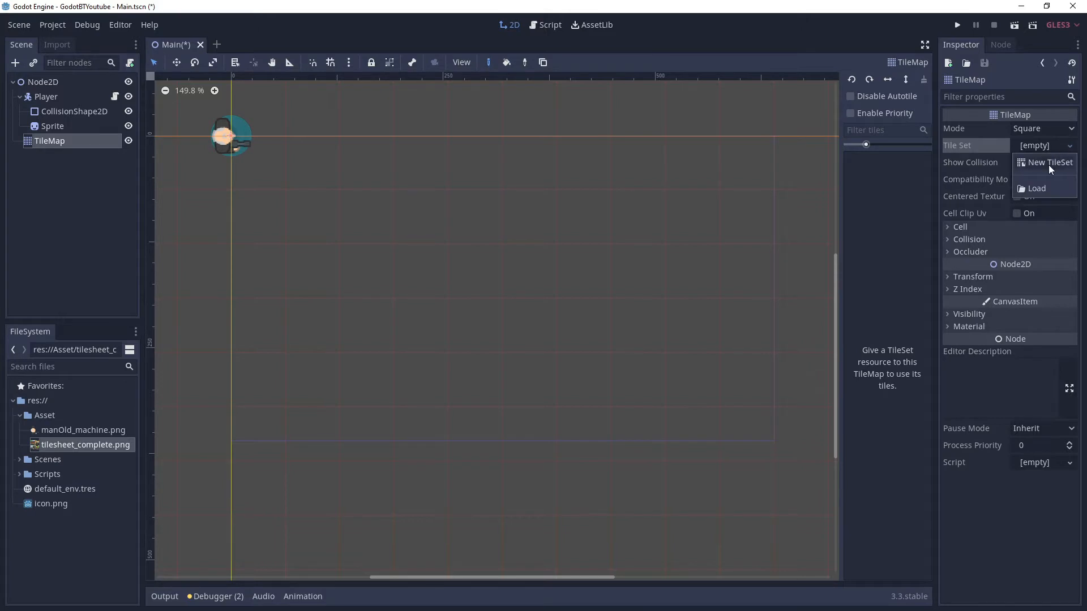
click(1048, 164)
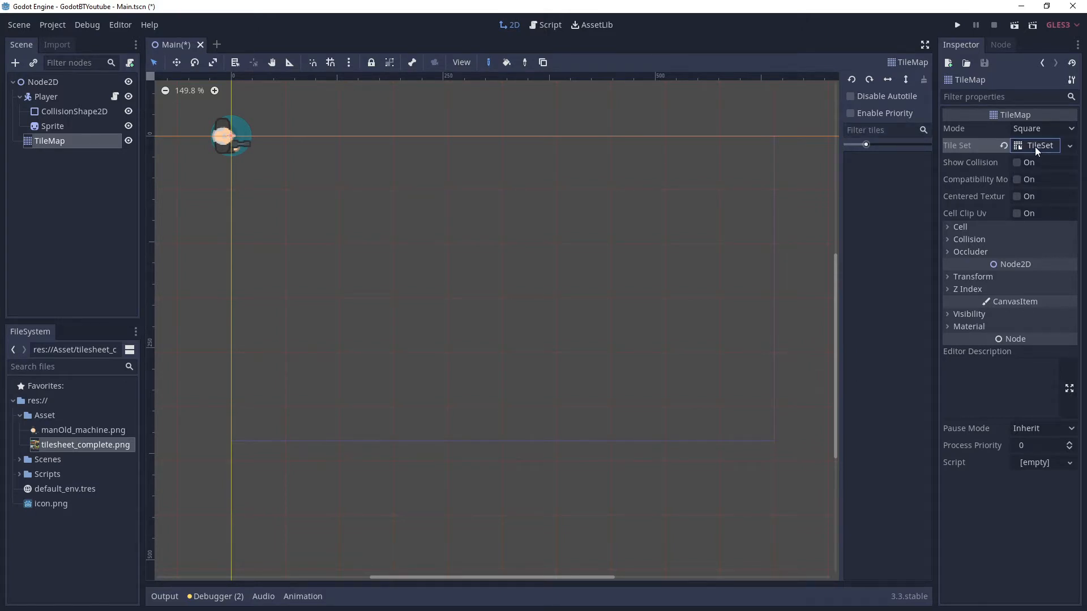
click(1036, 148)
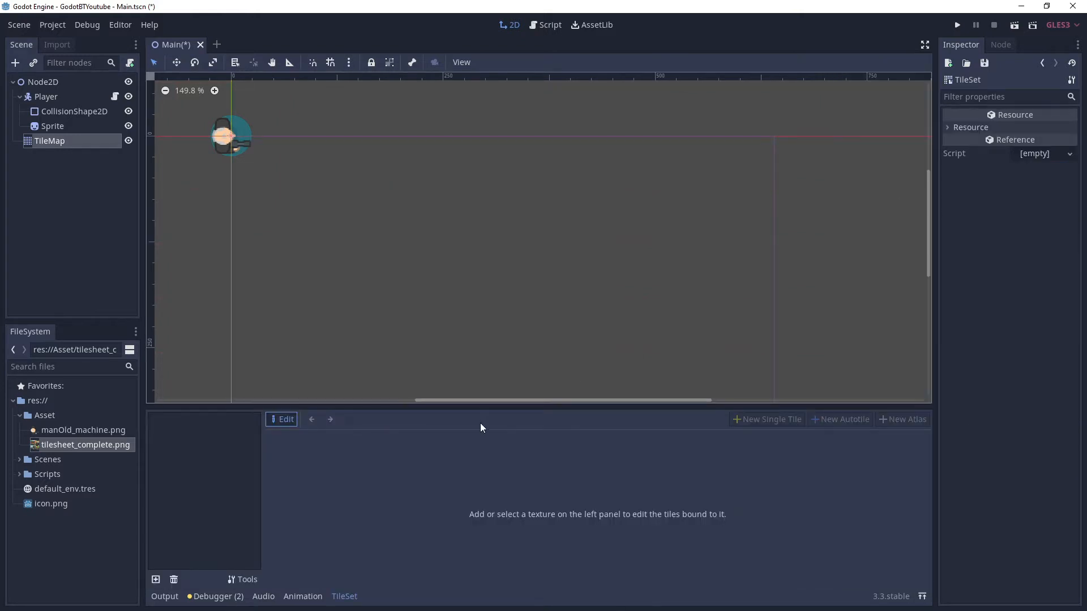
drag(538, 405, 546, 354)
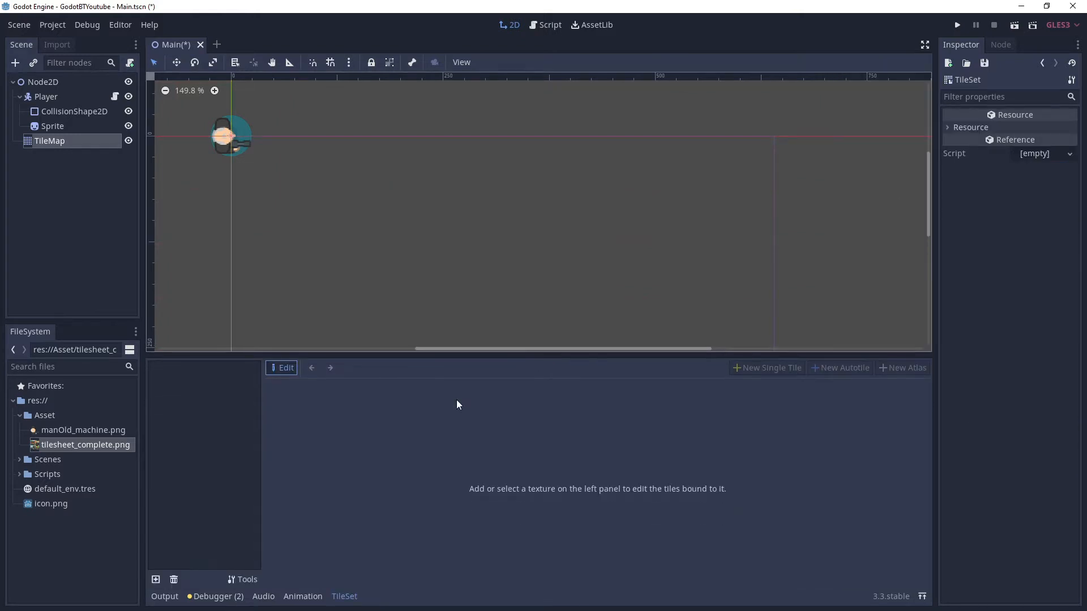
- Add tilesheet_complete.png from the Asset folder as a texture of the TileSet
click(17, 416)
click(18, 418)
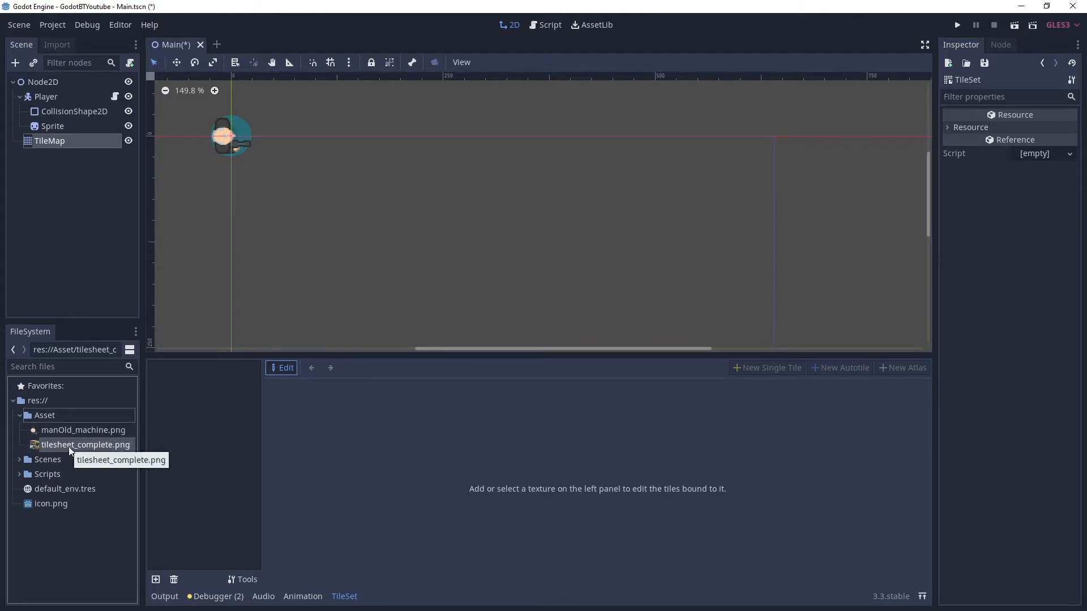
drag(69, 447, 202, 410)
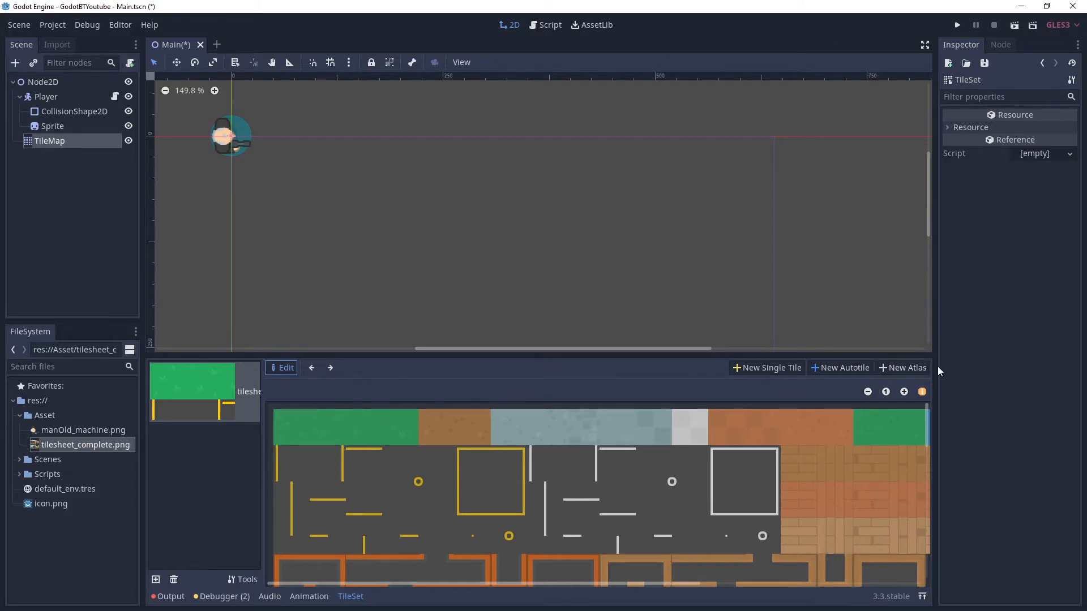
- Start a new atlas with grid snapping enabled and mark a single 32 px cell on the green grass tiles as its region
click(904, 373)
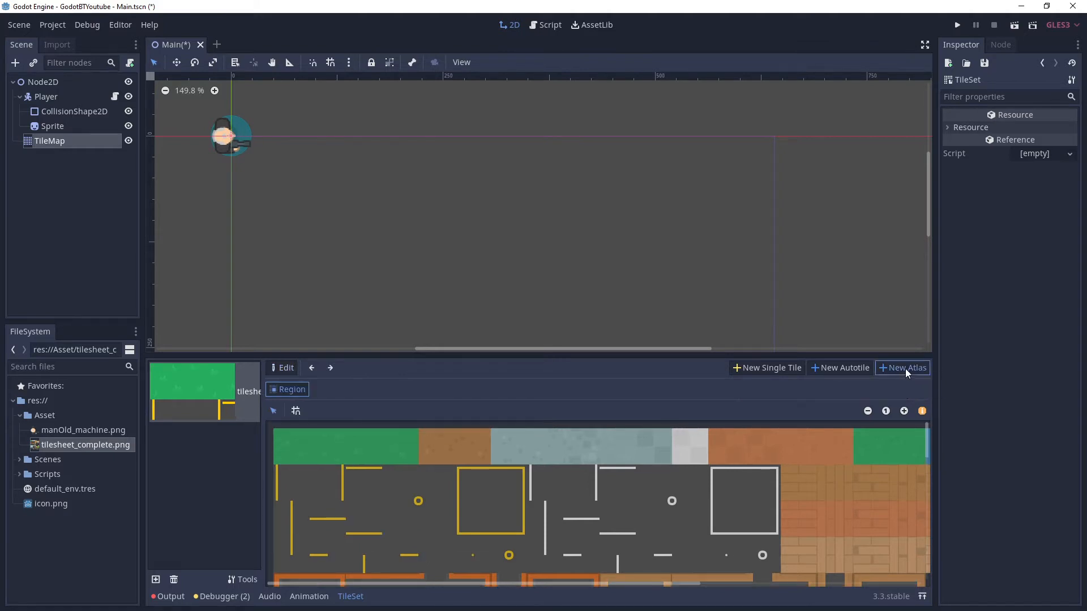
click(296, 411)
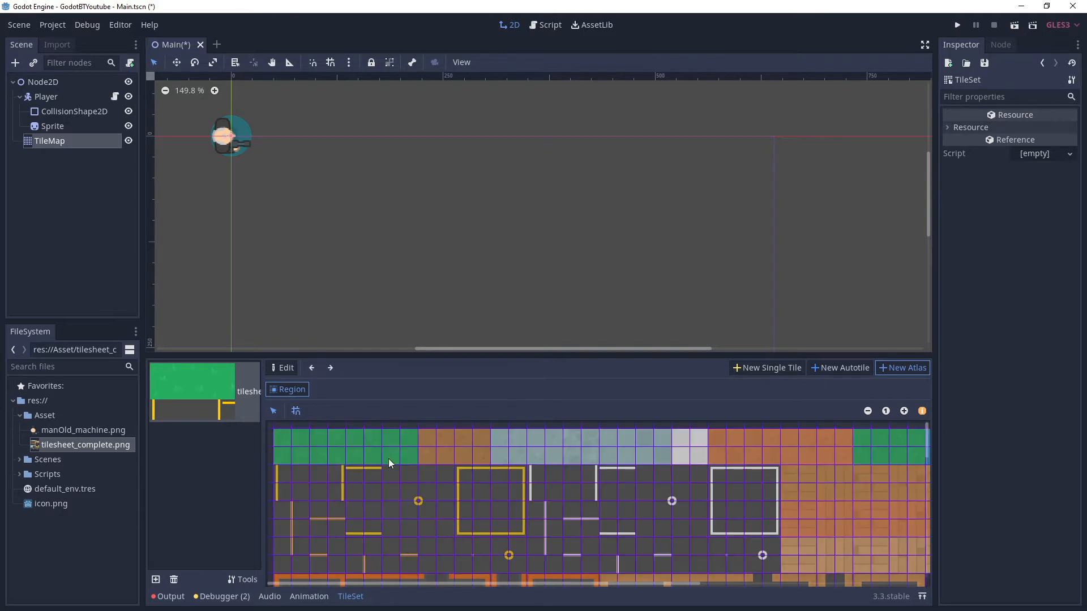
scroll(440, 467, down, 2)
scroll(440, 467, up, 2)
drag(415, 356, 422, 265)
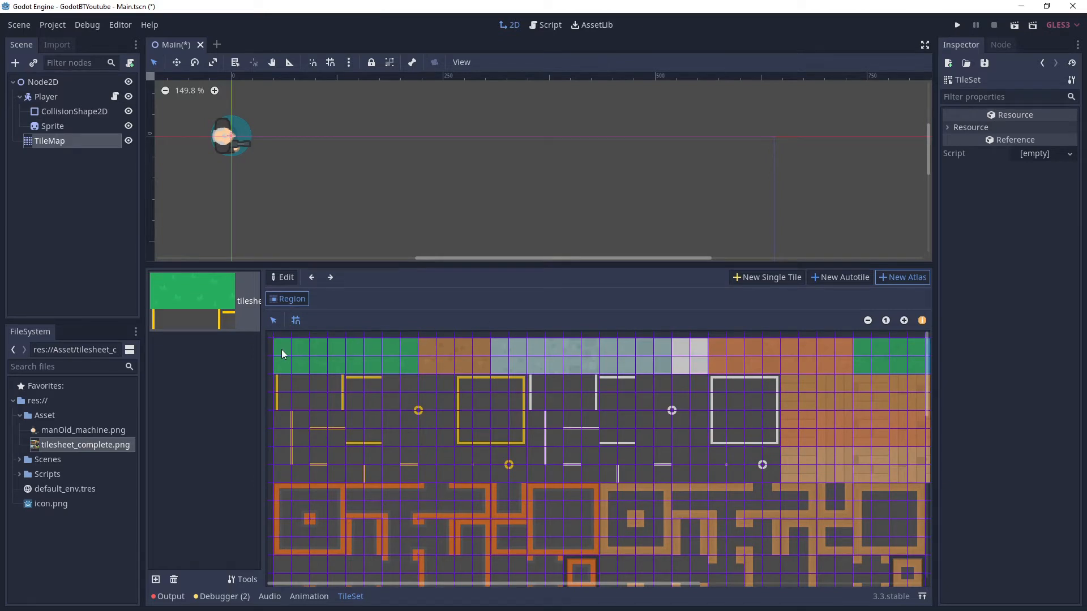
drag(283, 354, 286, 355)
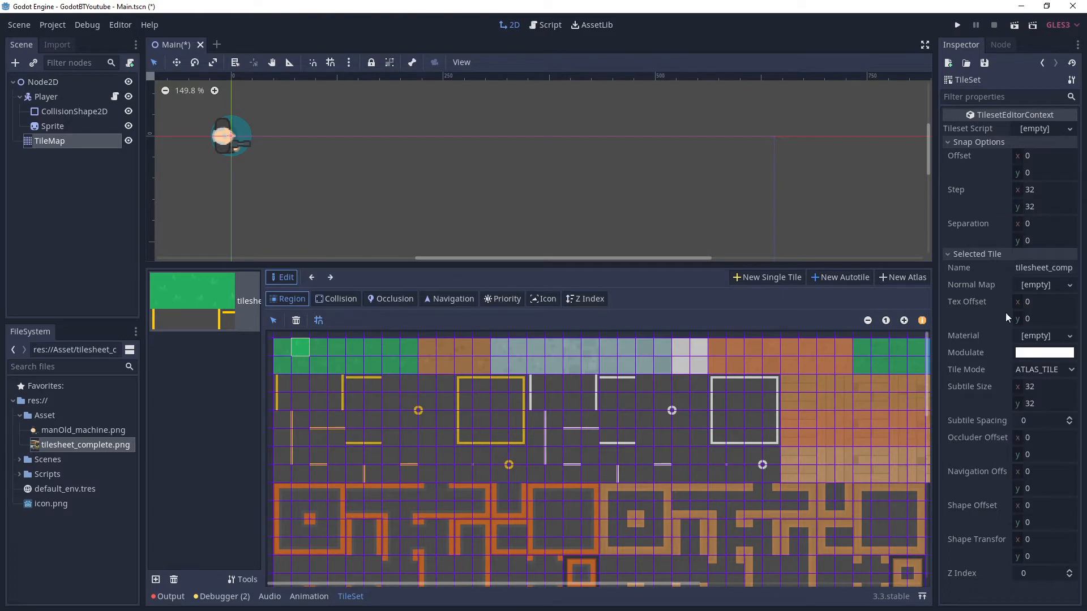
- Set the tile set's snap step to 64 by 64
click(1060, 189)
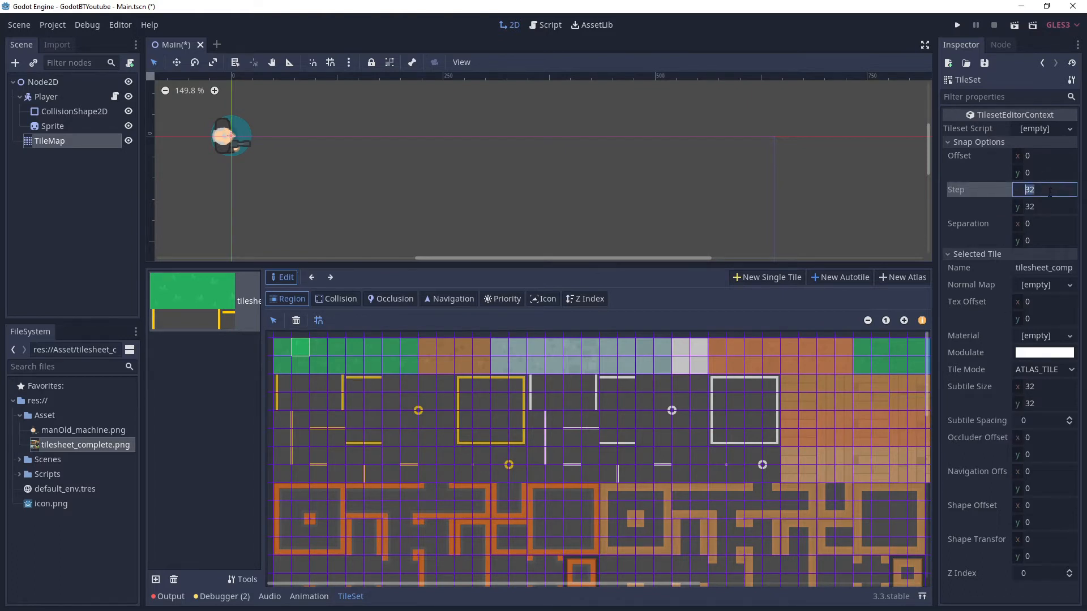
text(64)
key(Return)
click(1038, 207)
text(64)
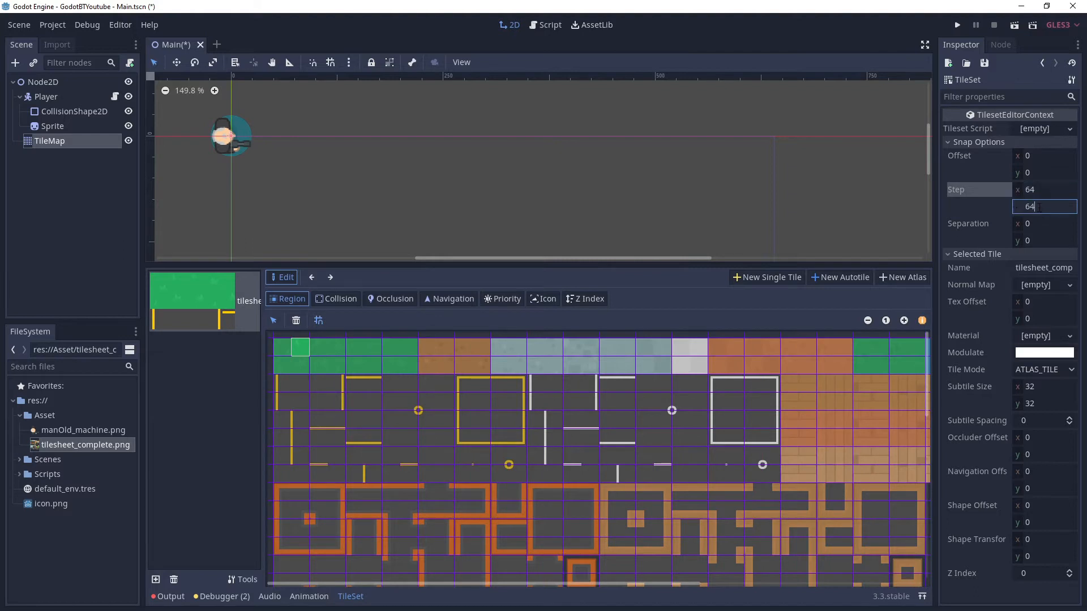
key(Return)
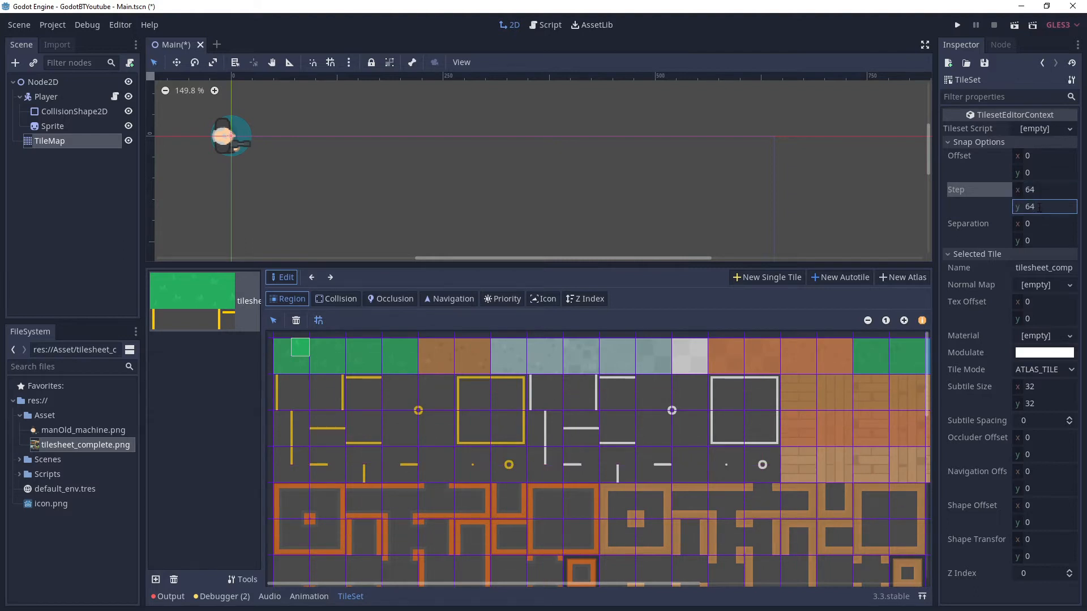
- Set the selected atlas tile's subtile size to 64 by 64
click(1041, 390)
text(64)
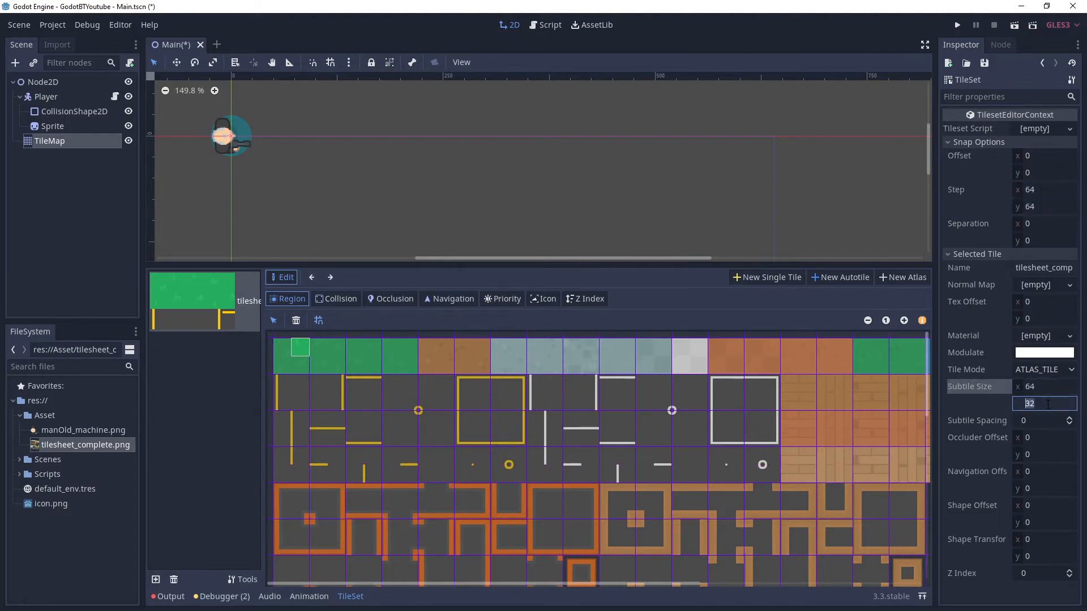
text(64)
- Redraw the atlas region so that it covers the entire tilesheet
ctrl+scroll(718, 430, down, 2)
ctrl+scroll(702, 431, down, 3)
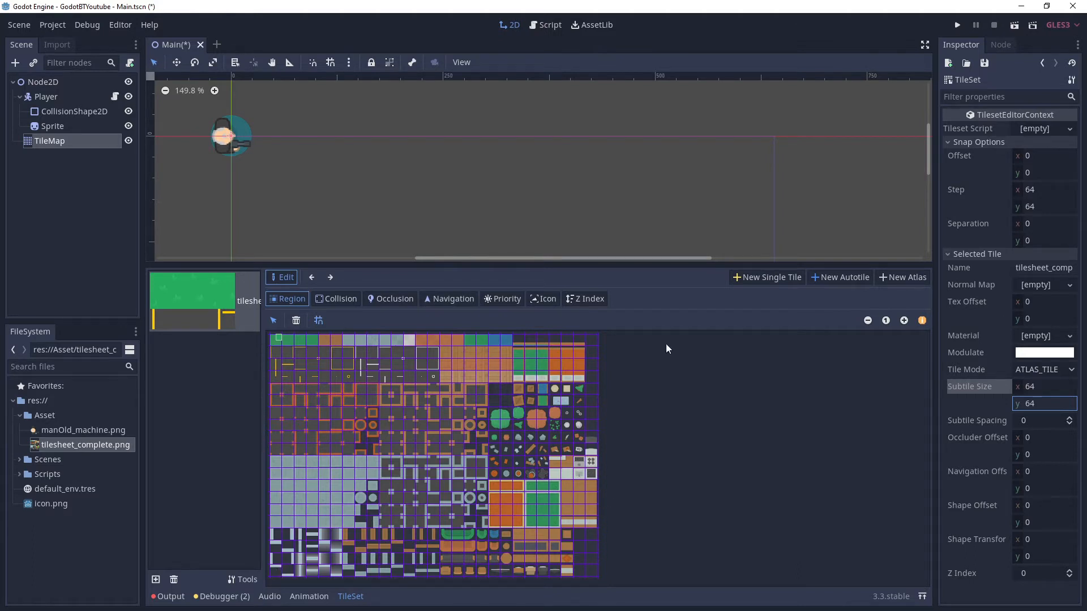
click(275, 343)
drag(300, 369, 588, 567)
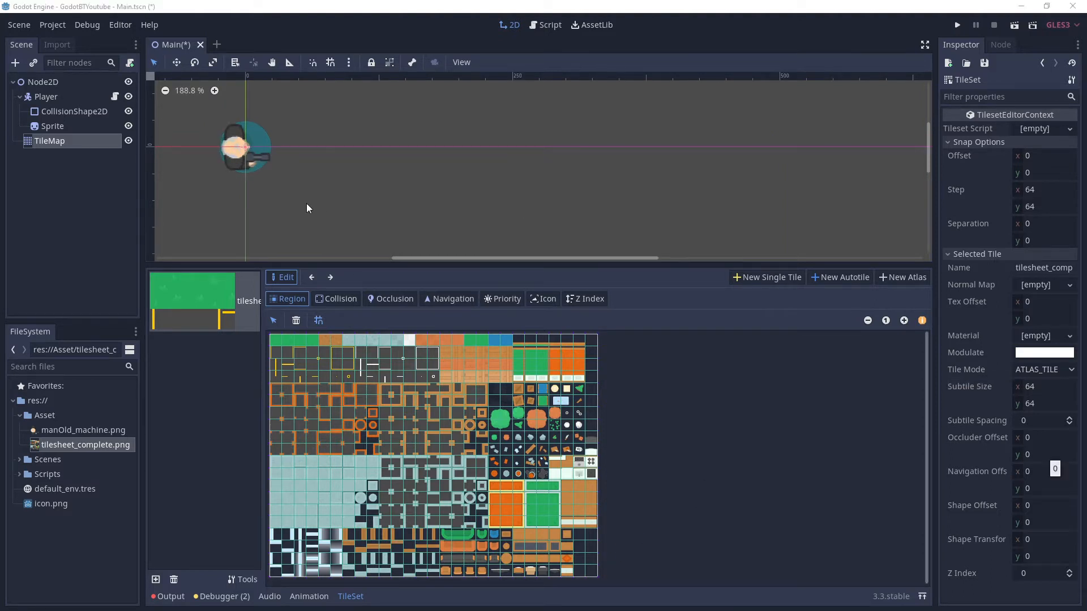
- Leave the tile set editor, reselect the TileMap node and enlarge its palette of atlas tiles
click(306, 209)
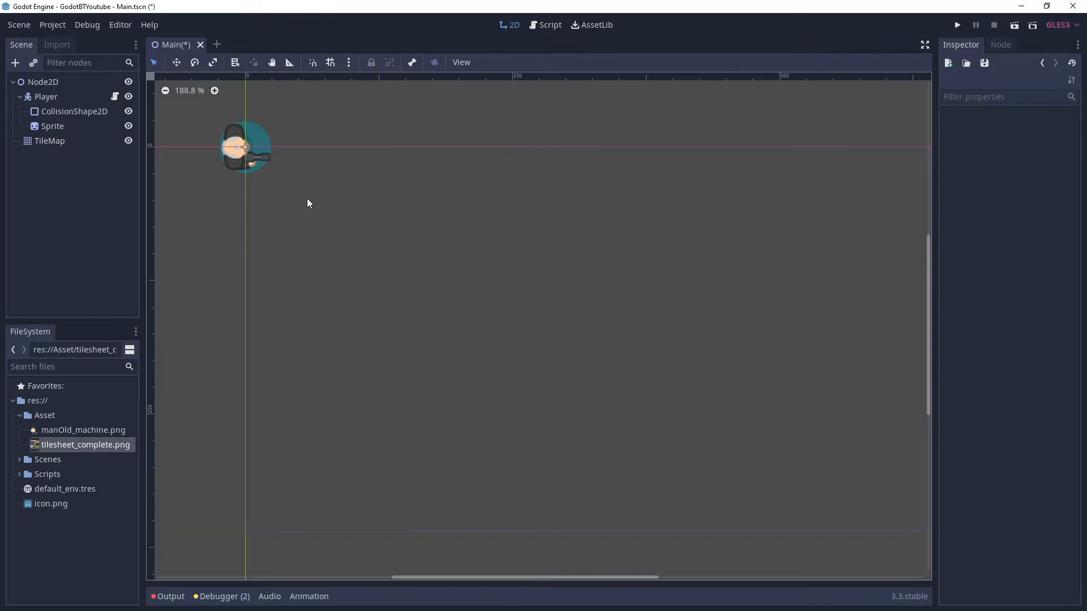
click(43, 144)
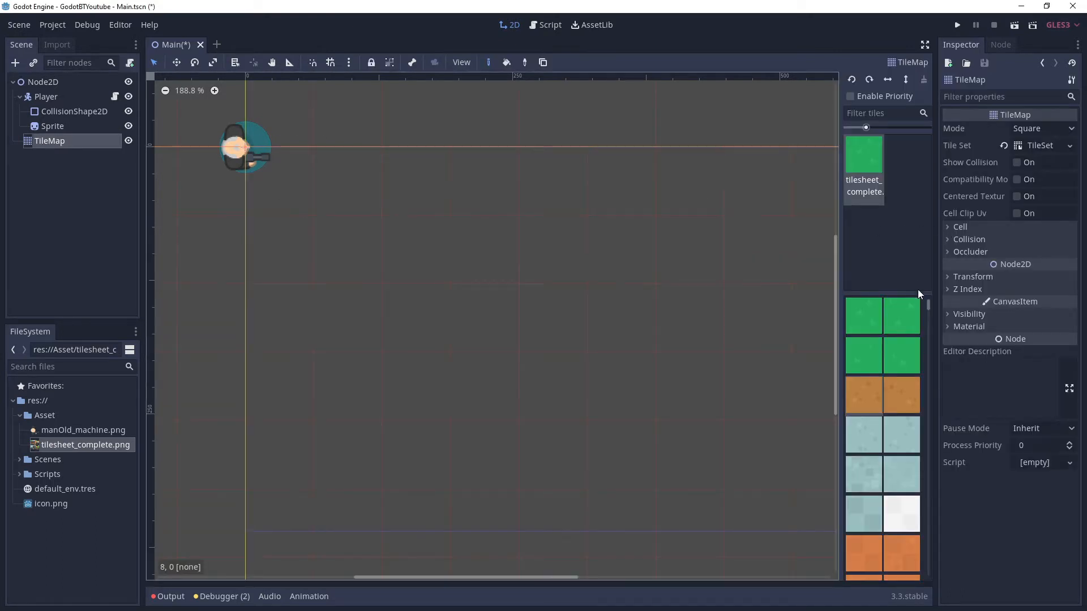
drag(911, 292, 905, 238)
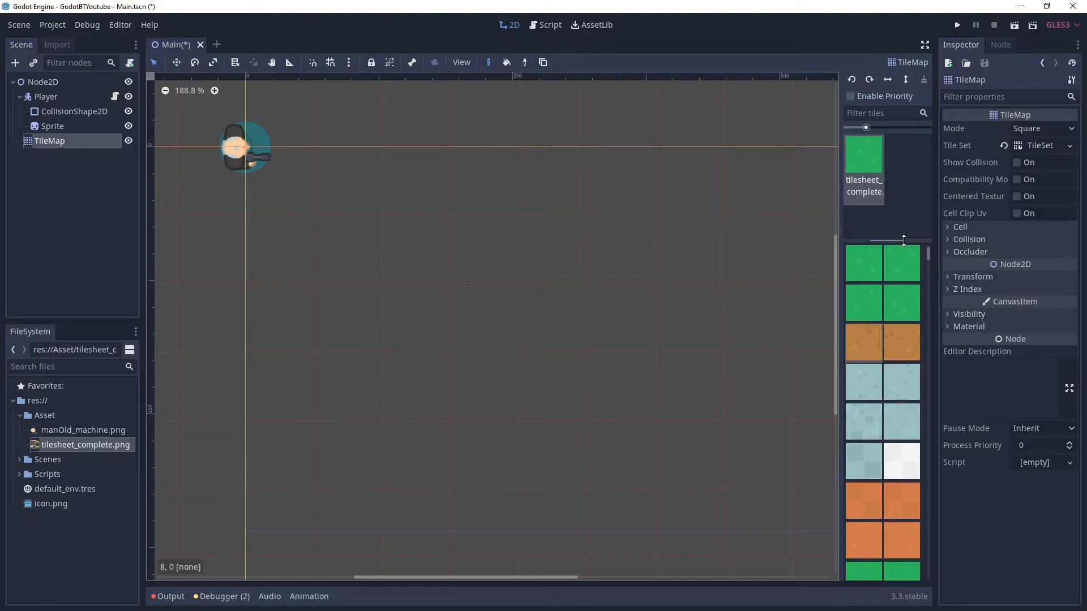
scroll(761, 305, down, 1)
middle_drag(761, 300, 654, 281)
scroll(684, 281, down, 3)
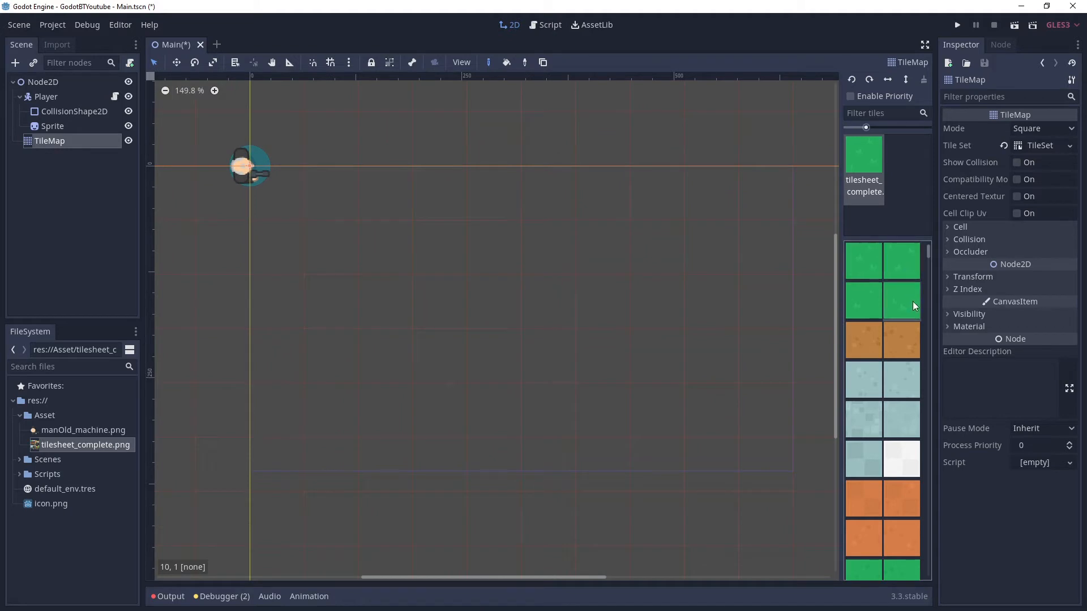
- Try painting a rectangle of brown dirt tiles from the map origin, and erase it again
click(865, 337)
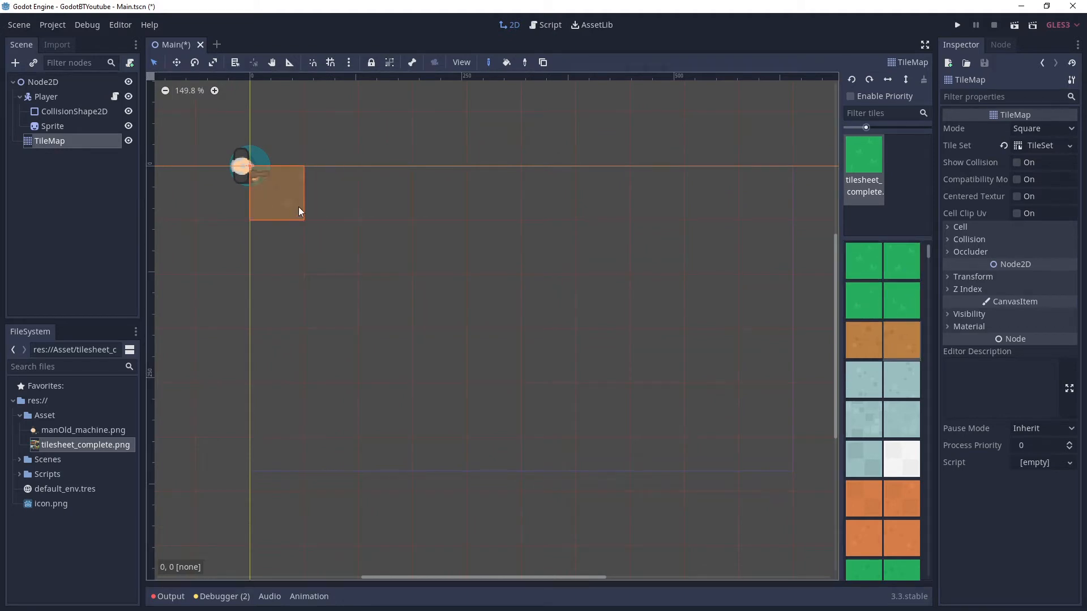
middle_drag(299, 211, 245, 192)
scroll(245, 192, down, 1)
mouse_move(229, 189)
mouse_down()
mouse_move(749, 190)
mouse_move(780, 218)
mouse_move(742, 230)
mouse_move(450, 233)
mouse_up()
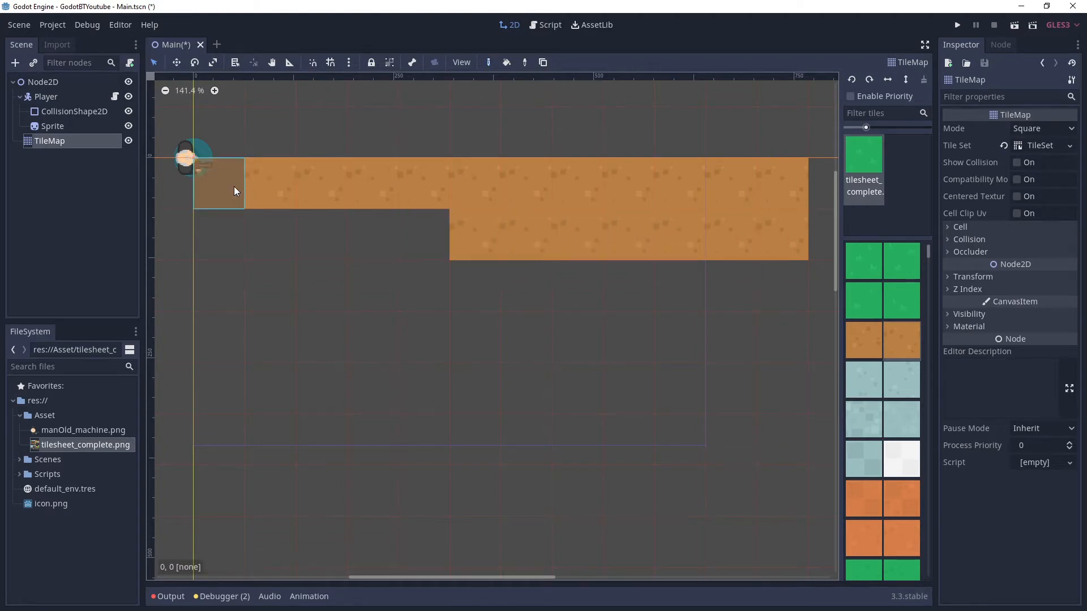
mouse_move(235, 191)
right_down()
mouse_move(704, 189)
mouse_move(509, 240)
mouse_move(455, 237)
right_up()
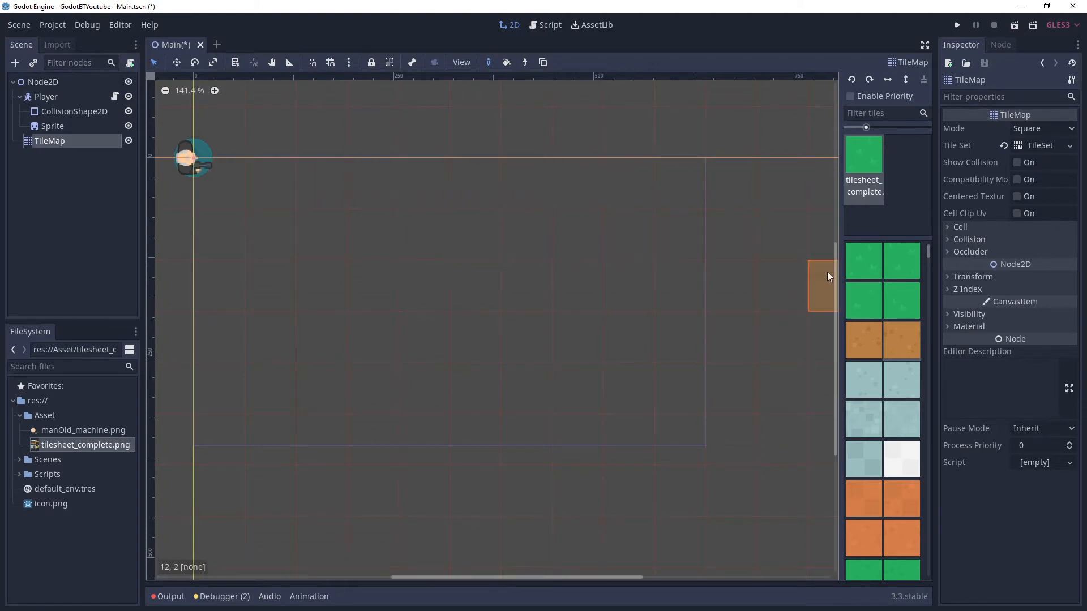
- Paint a rectangle of the first green grass tile, six rows high, starting at cell 0, 0
click(864, 267)
mouse_move(223, 186)
mouse_down()
mouse_move(807, 199)
mouse_move(821, 220)
mouse_move(749, 244)
mouse_move(259, 245)
mouse_move(294, 279)
mouse_move(822, 274)
mouse_move(413, 328)
mouse_move(699, 364)
mouse_move(804, 407)
mouse_move(461, 396)
mouse_move(333, 404)
mouse_up()
scroll(820, 274, down, 2)
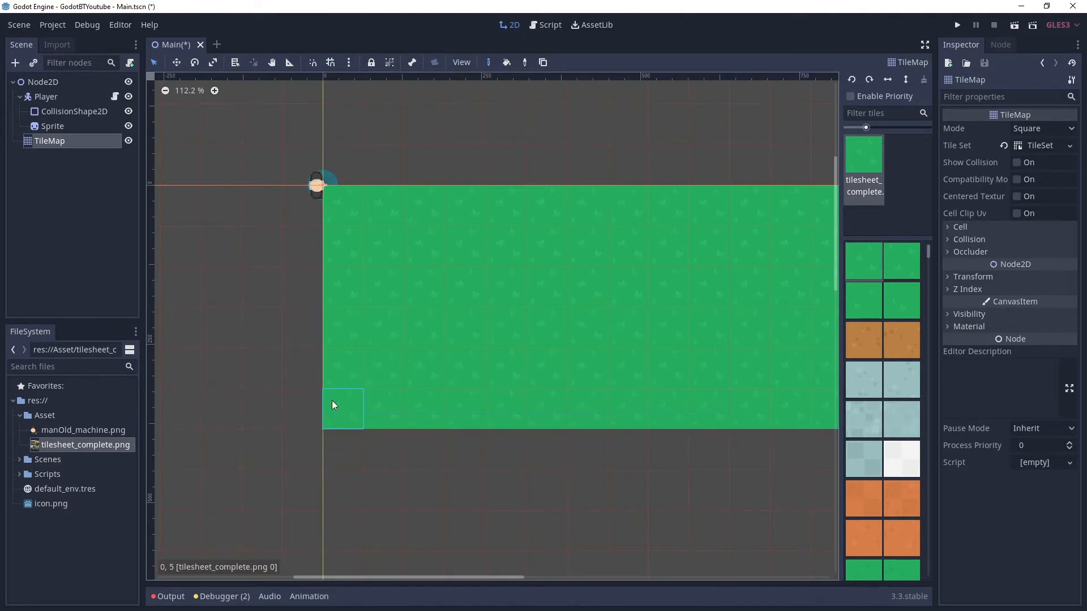
- Move the TileMap node above Player in the scene tree so that the player is drawn over the grass
scroll(320, 178, up, 4)
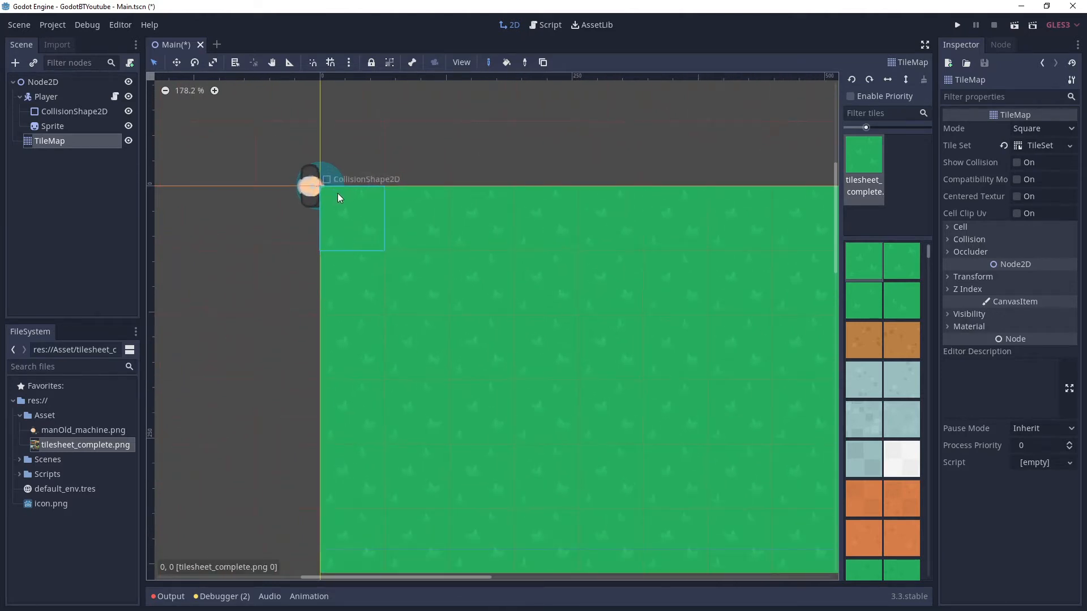
scroll(326, 187, up, 3)
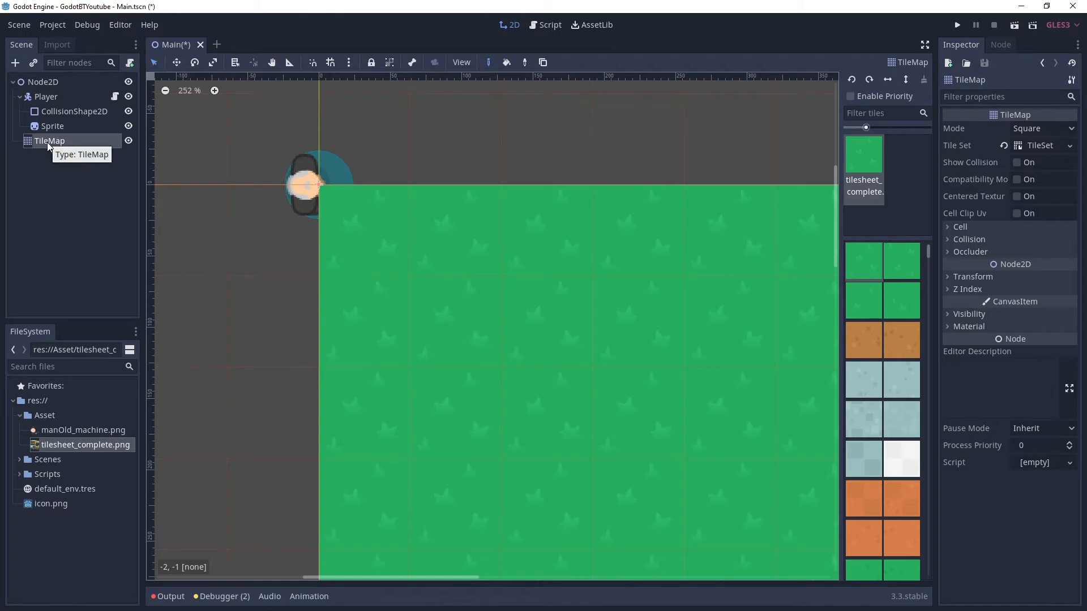
drag(48, 143, 63, 91)
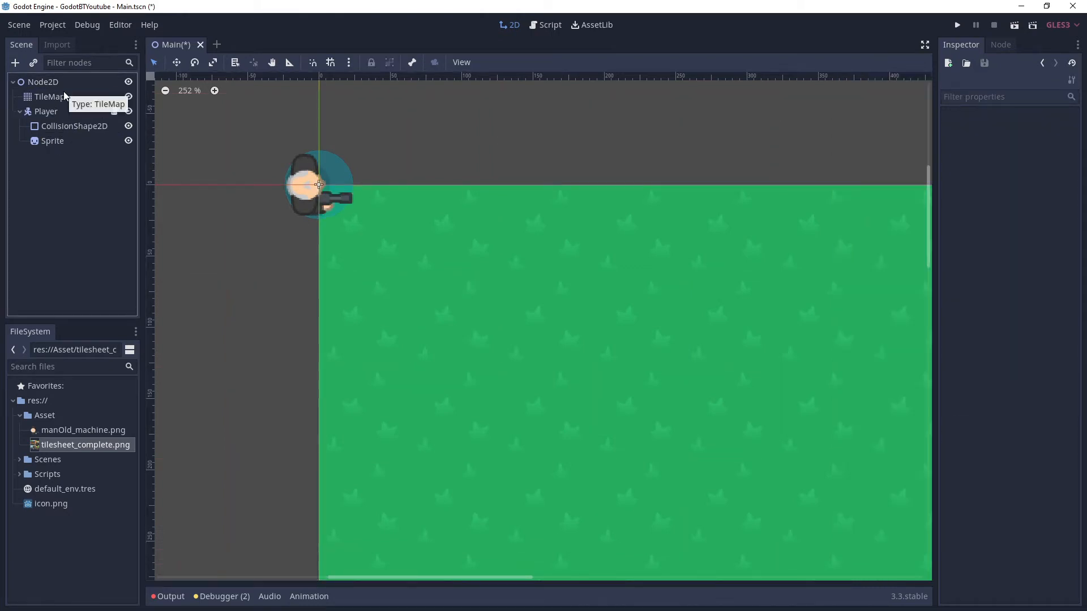
- Move the player's Sprite by itself onto the grass, away from its collision shape at the origin
scroll(345, 189, up, 3)
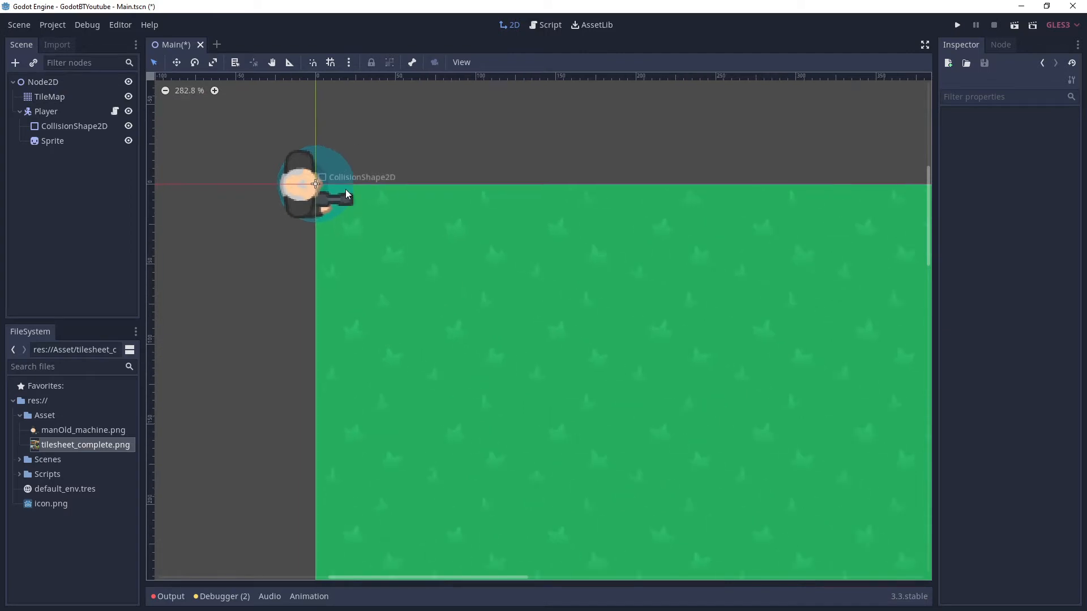
click(46, 112)
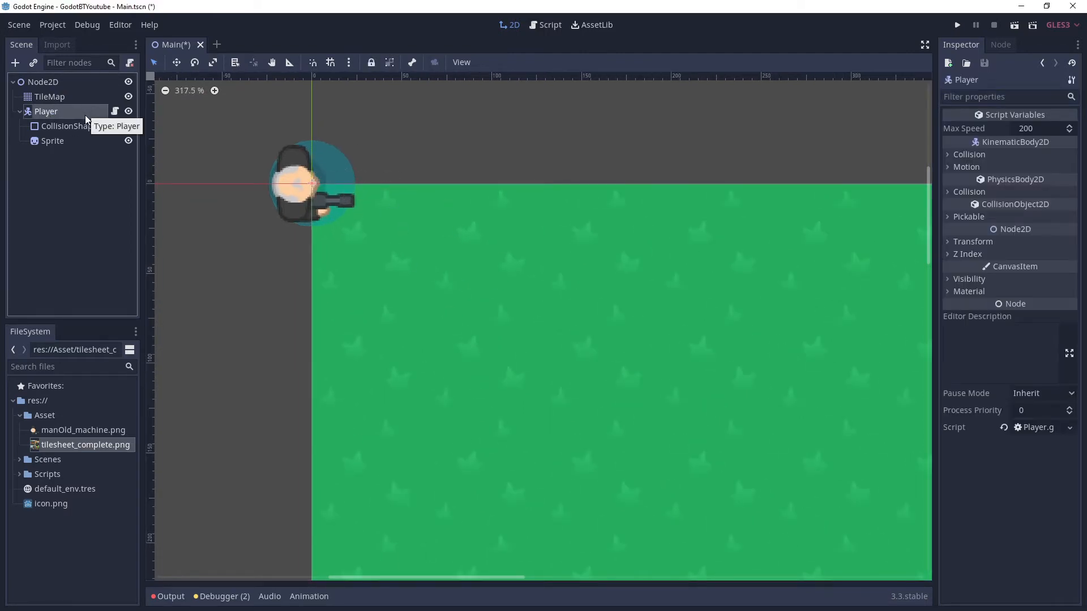
double_click(57, 111)
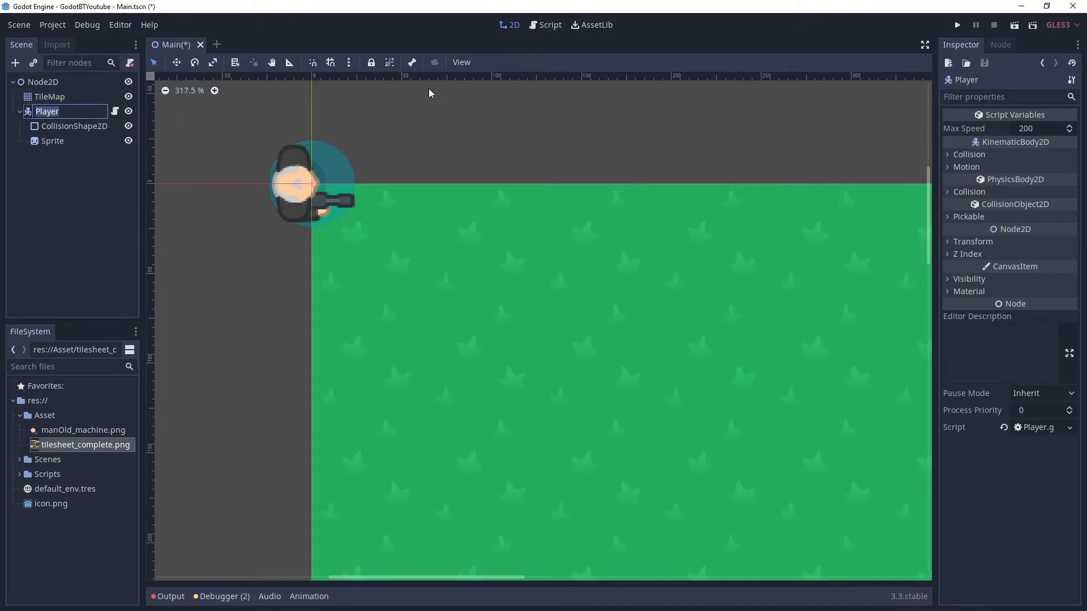
click(391, 66)
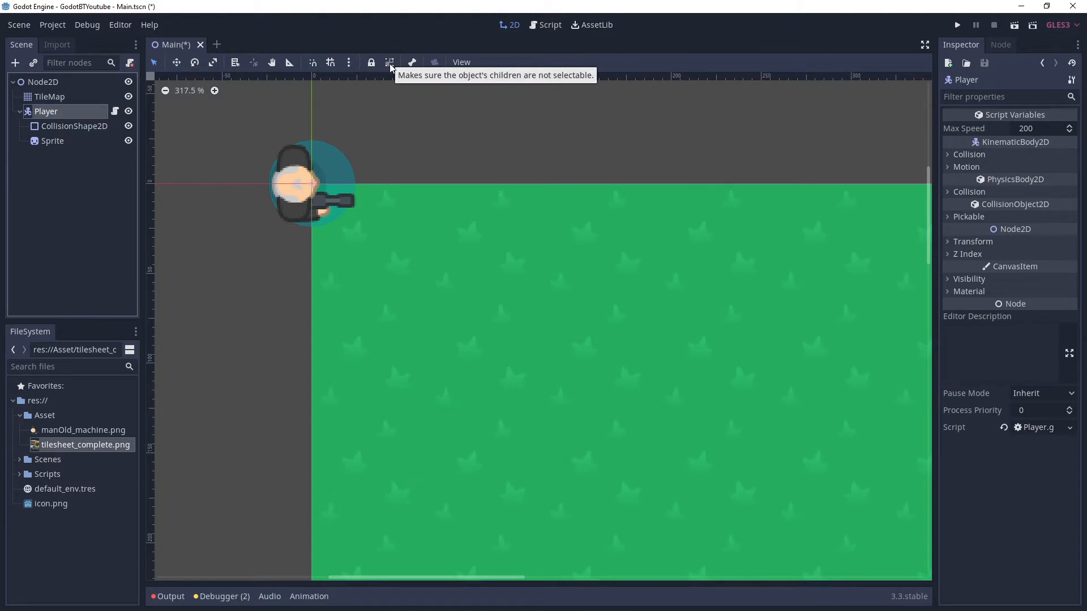
click(312, 185)
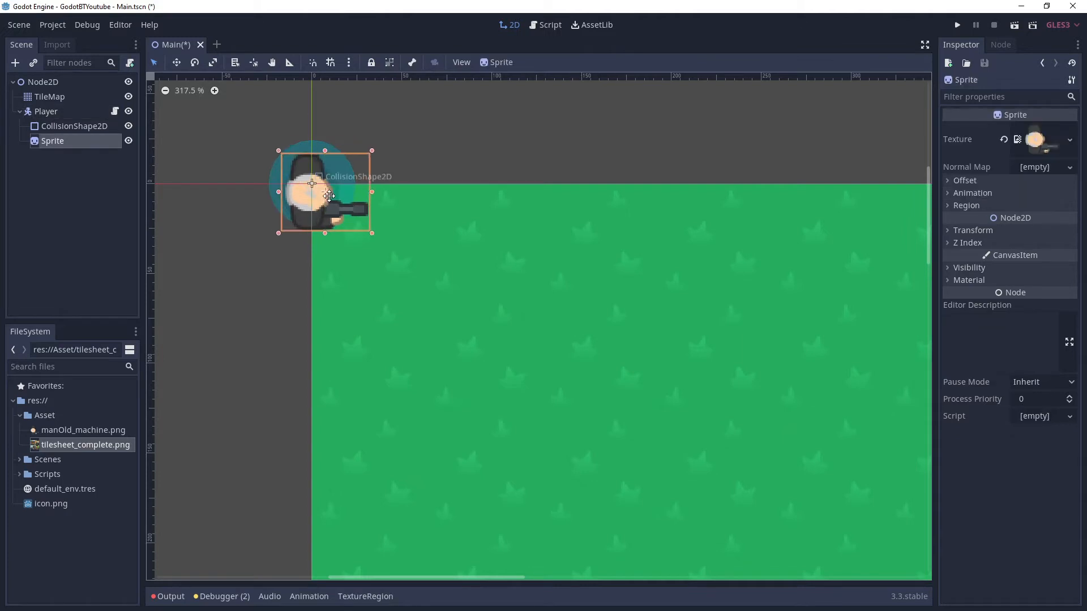
drag(327, 187, 476, 303)
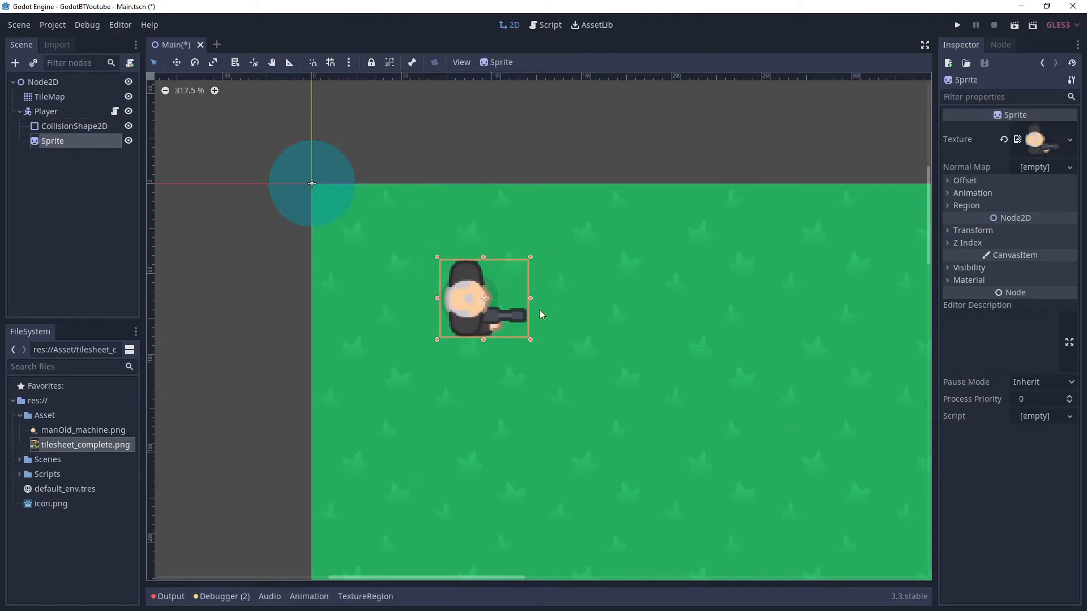
- Undo the Sprite's separate move and make the Player node's children unselectable so they stay with Player
key(ctrl+z)
click(69, 111)
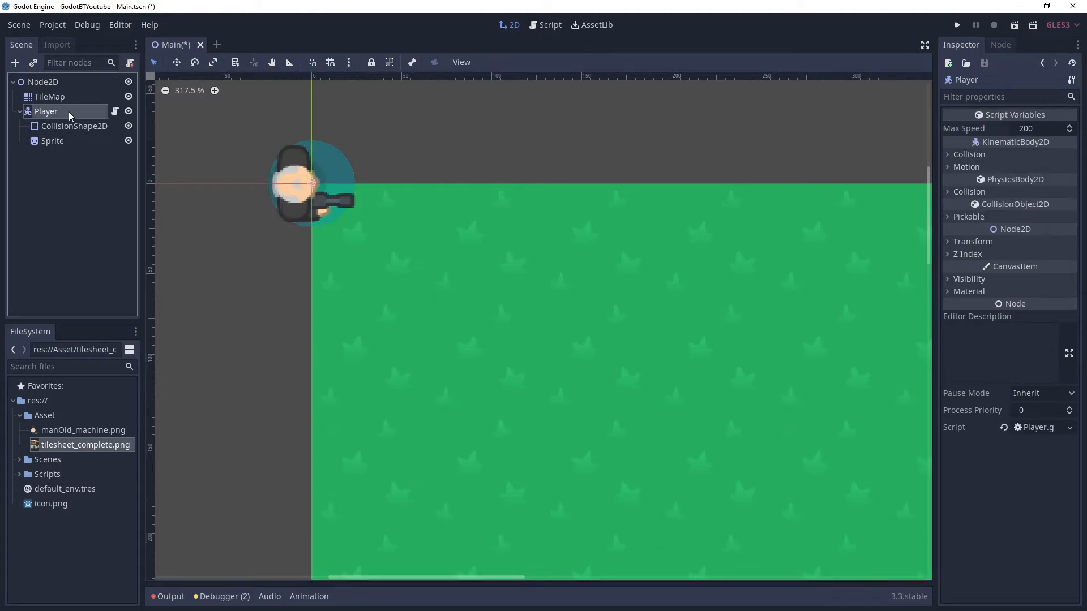
click(390, 63)
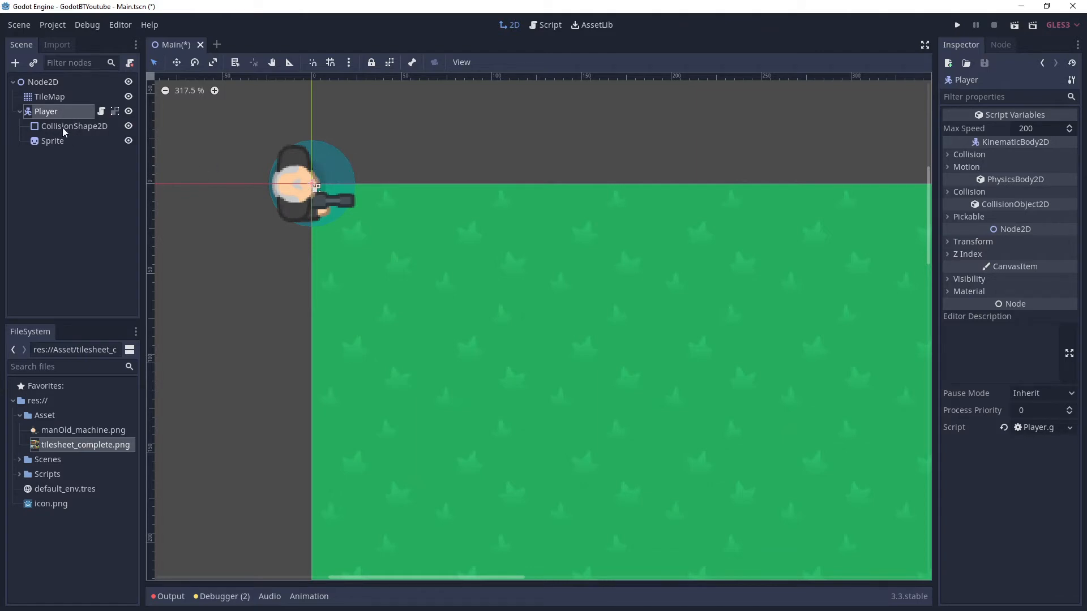
- Move the whole Player, with its sprite and collision shape, from the origin onto the grass
drag(315, 185, 793, 439)
middle_drag(888, 384, 408, 180)
scroll(501, 229, down, 4)
scroll(502, 264, down, 1)
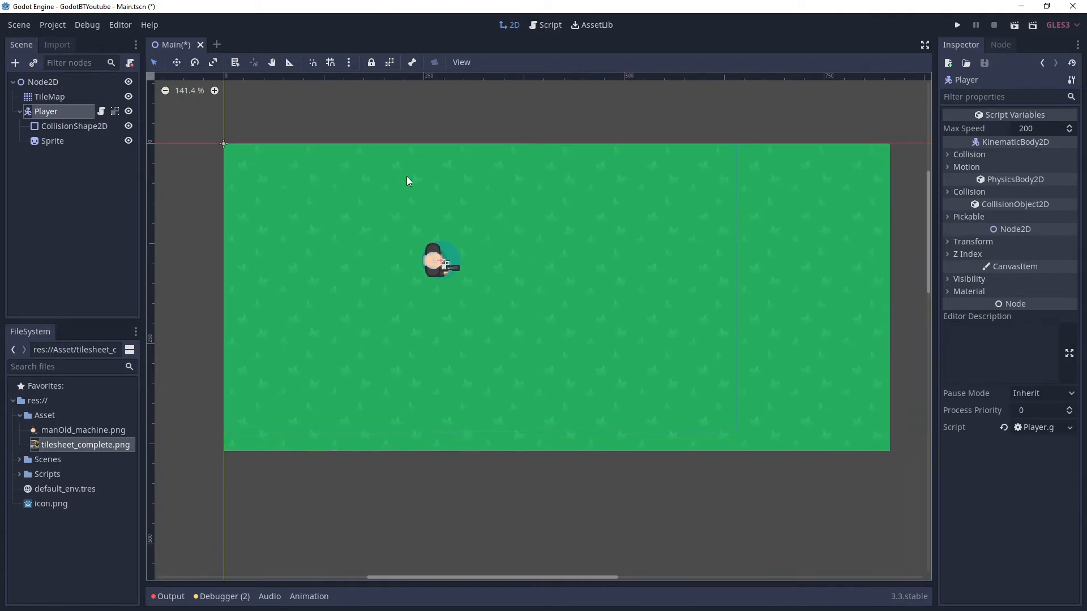
- Set the project's display window size to a width of 960 and a height of 540
click(54, 24)
mouse_move(10, 28)
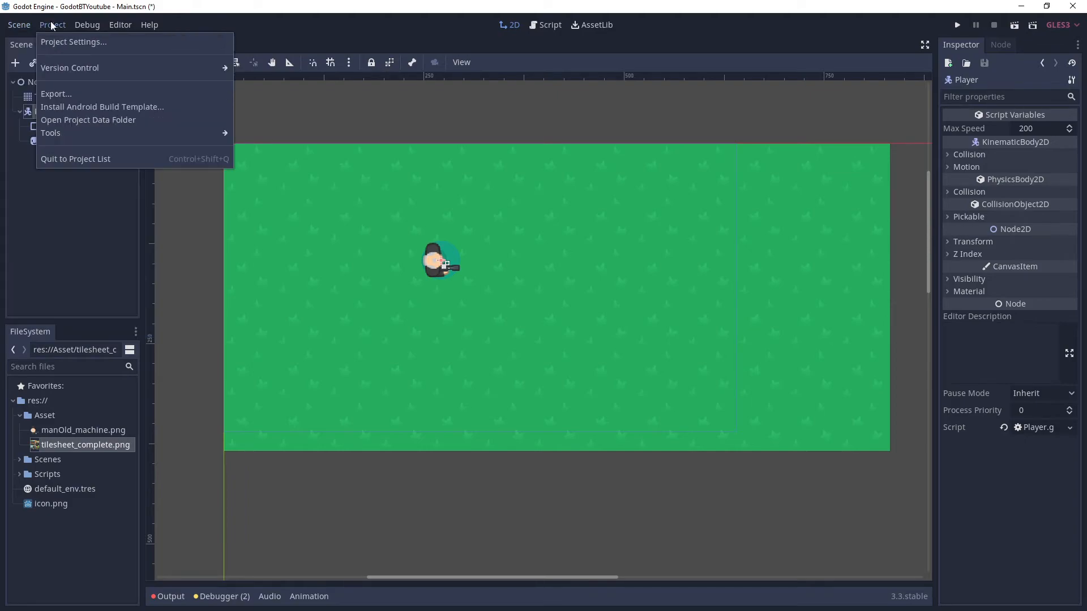
click(59, 42)
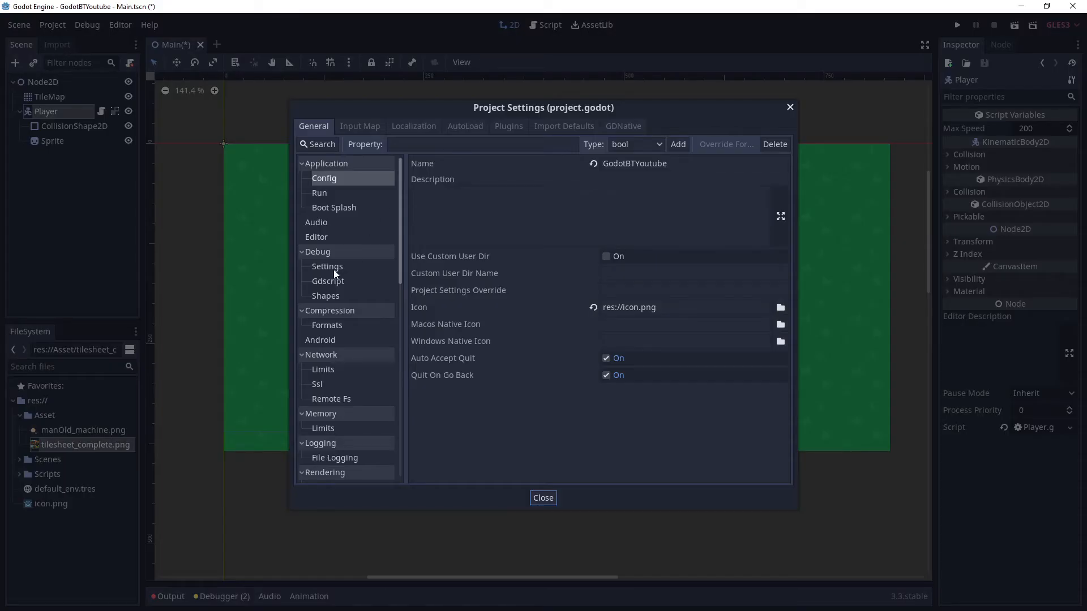
scroll(334, 270, down, 9)
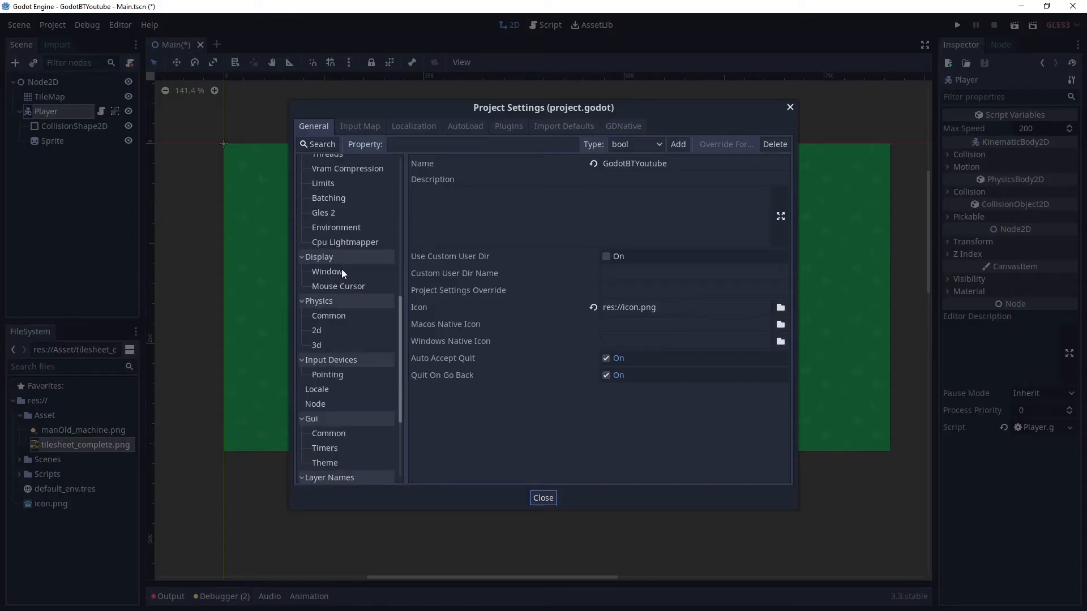
click(341, 271)
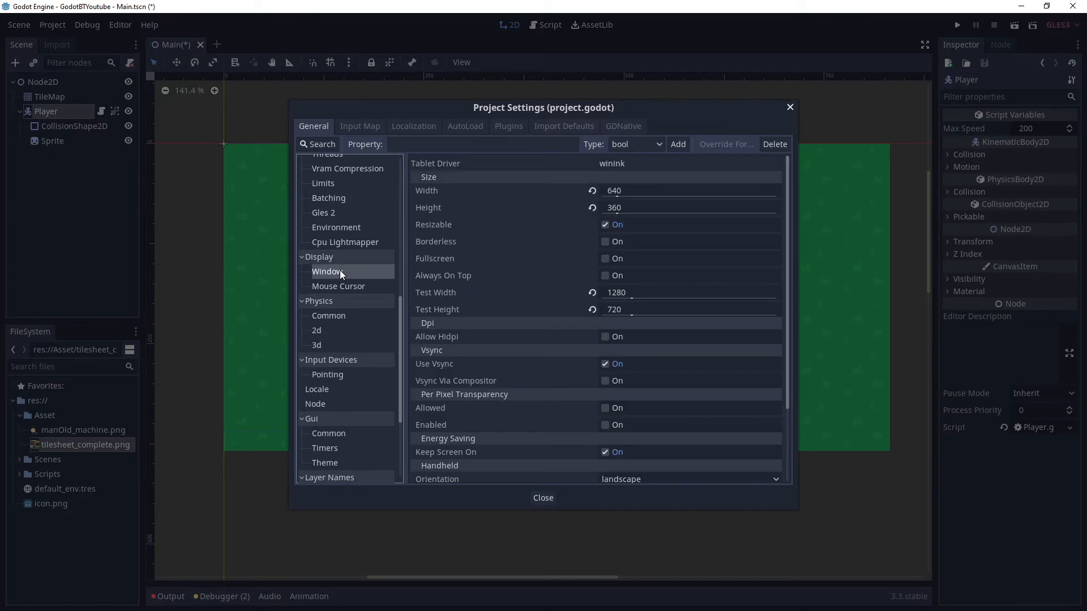
click(632, 192)
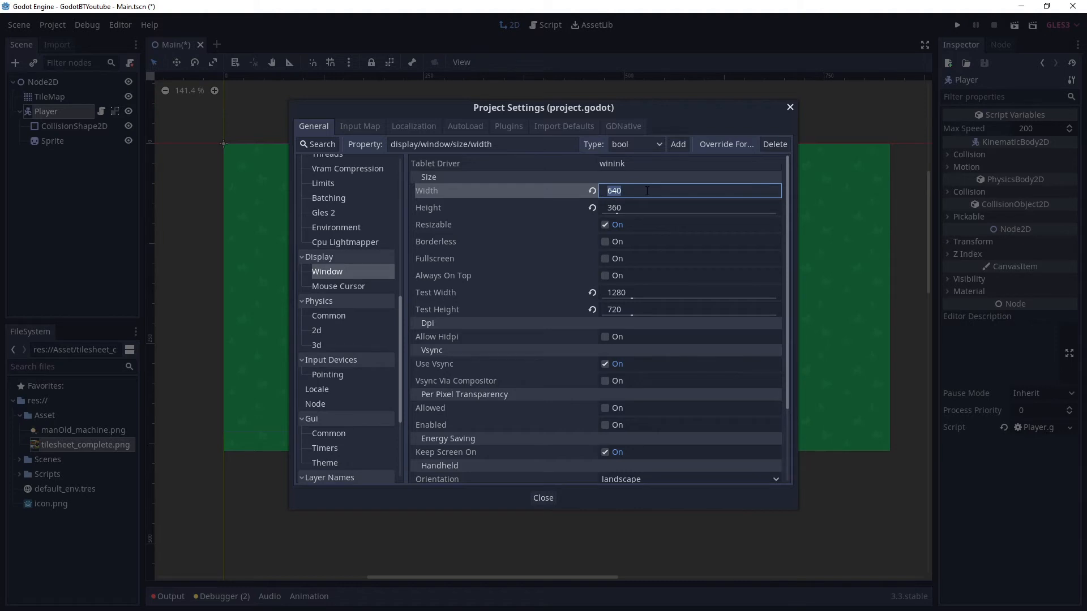
text(960)
click(654, 211)
text(57)
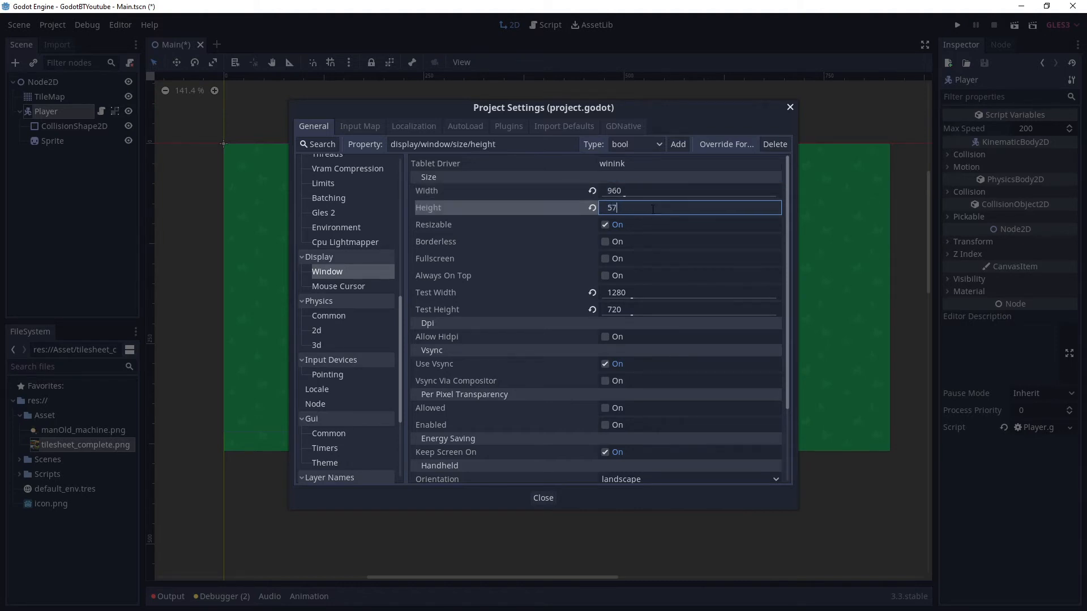
key(BackSpace)
text(40)
key(Return)
click(535, 498)
- Examine the gap between the painted grass and the project window's boundary along its edges and corners
middle_drag(671, 409, 553, 347)
scroll(470, 342, down, 1)
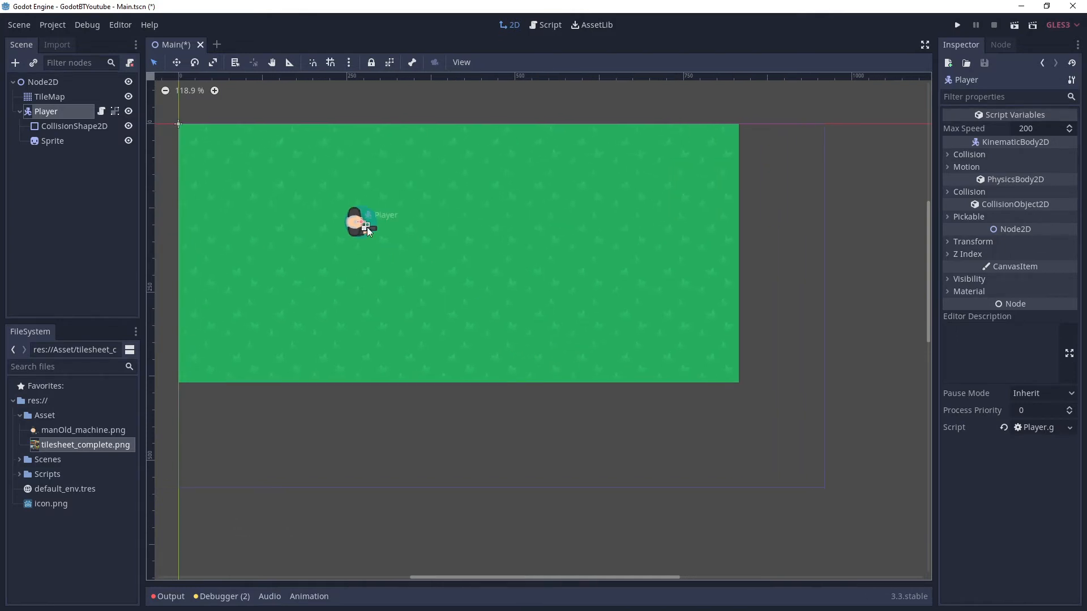
scroll(841, 440, up, 6)
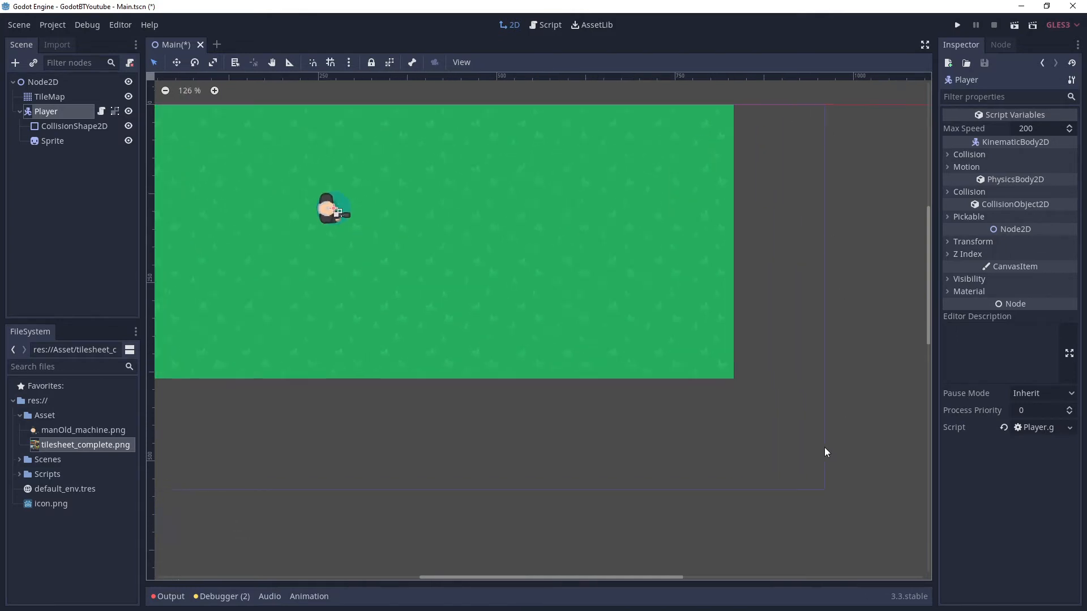
scroll(776, 369, up, 1)
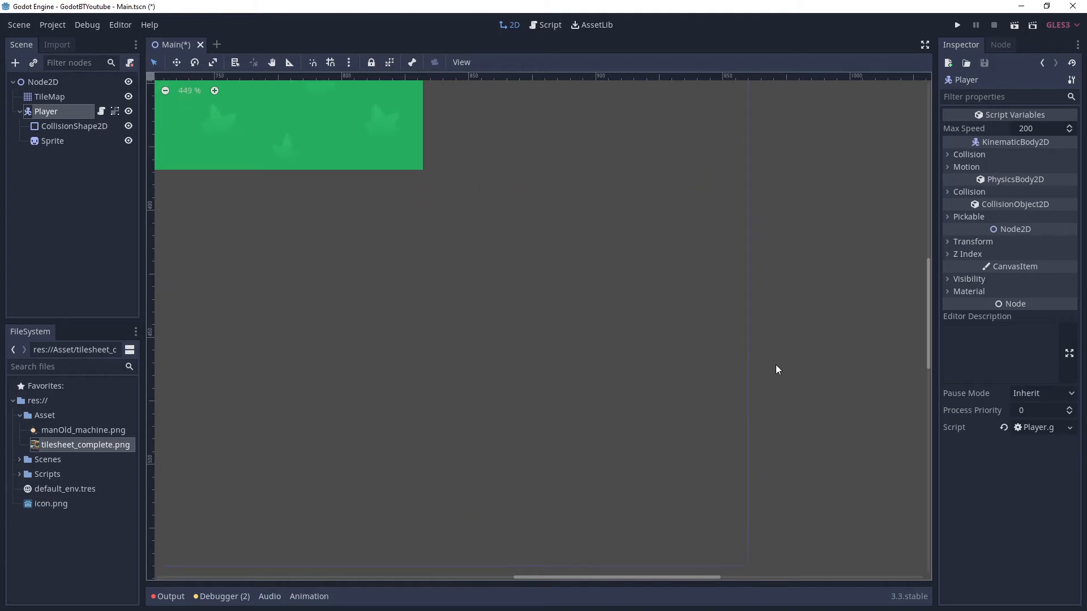
scroll(791, 316, down, 2)
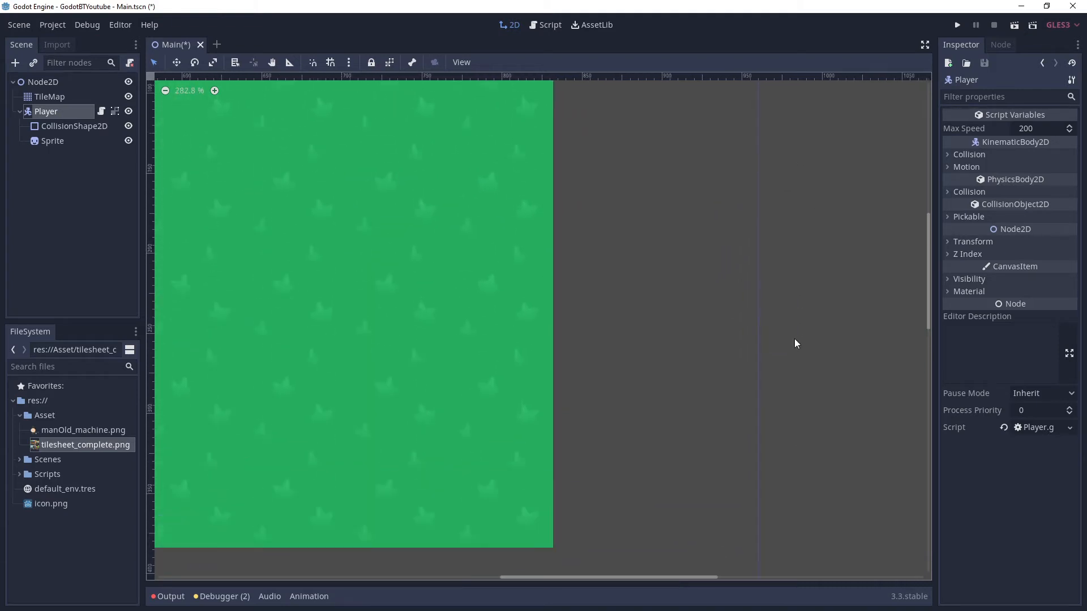
ctrl+scroll(795, 448, up, 3)
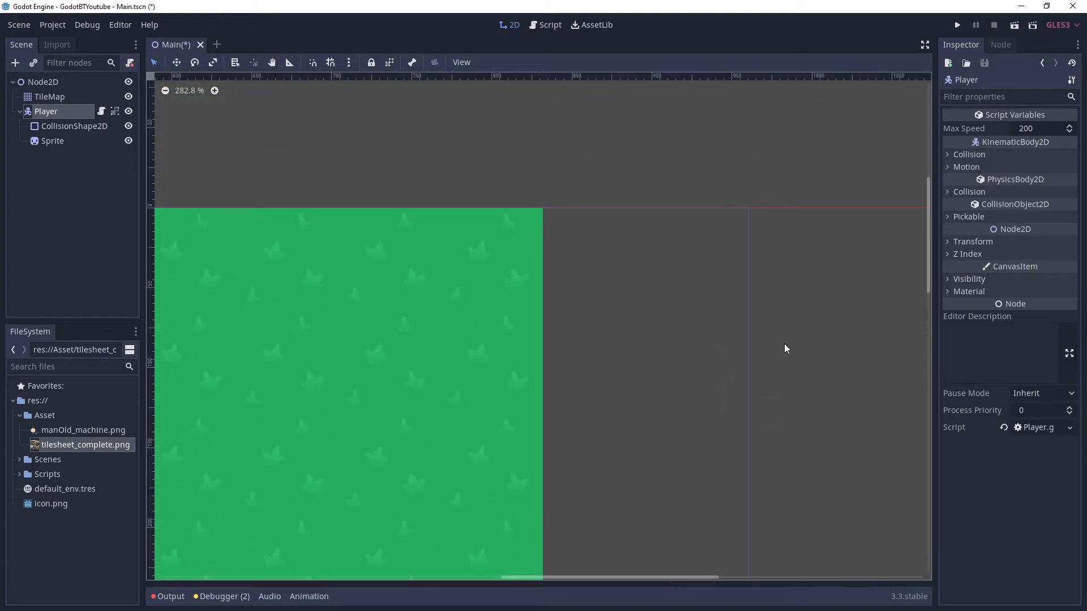
ctrl+scroll(703, 362, down, 7)
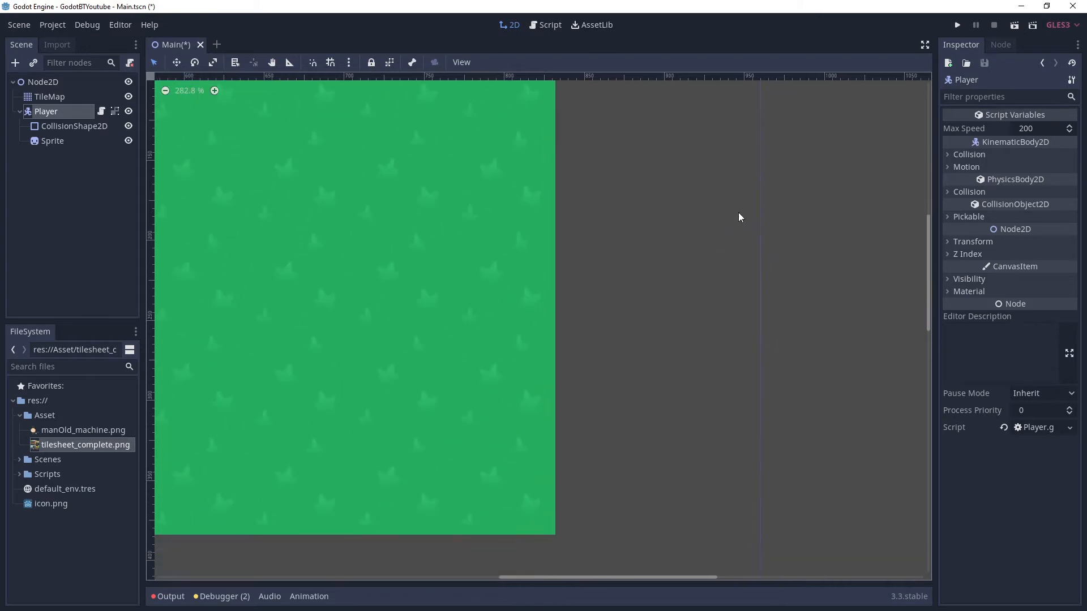
mouse_move(725, 318)
middle_down()
mouse_move(773, 191)
mouse_move(812, 150)
middle_up()
middle_drag(681, 323, 837, 210)
middle_drag(600, 349, 923, 321)
middle_drag(493, 321, 791, 310)
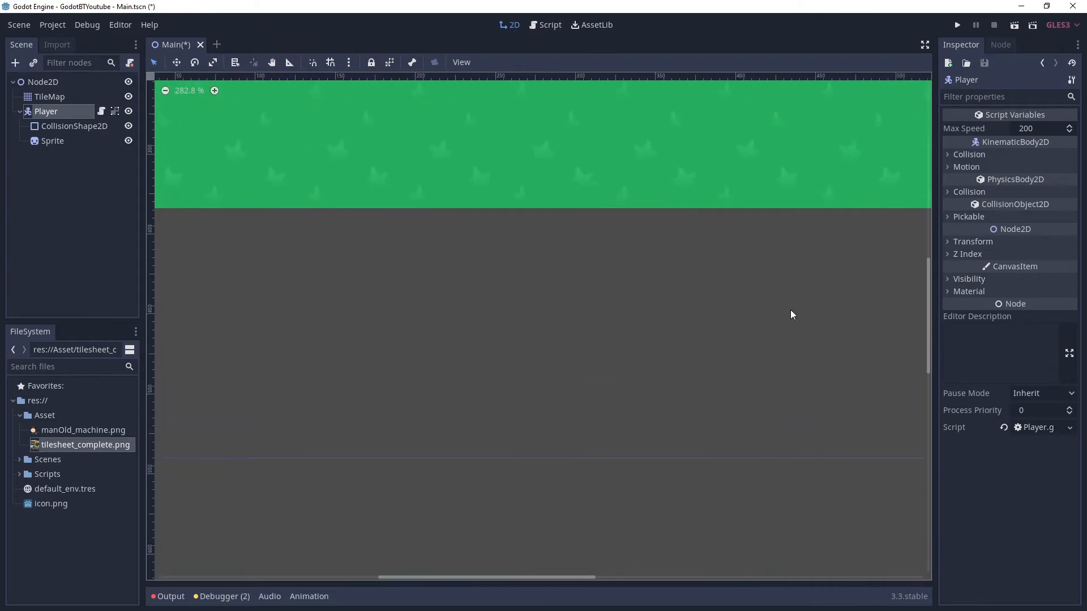
middle_drag(422, 312, 858, 305)
scroll(644, 301, down, 5)
middle_drag(741, 311, 374, 361)
scroll(512, 341, down, 5)
middle_drag(601, 335, 416, 389)
scroll(474, 369, down, 2)
middle_drag(482, 366, 487, 367)
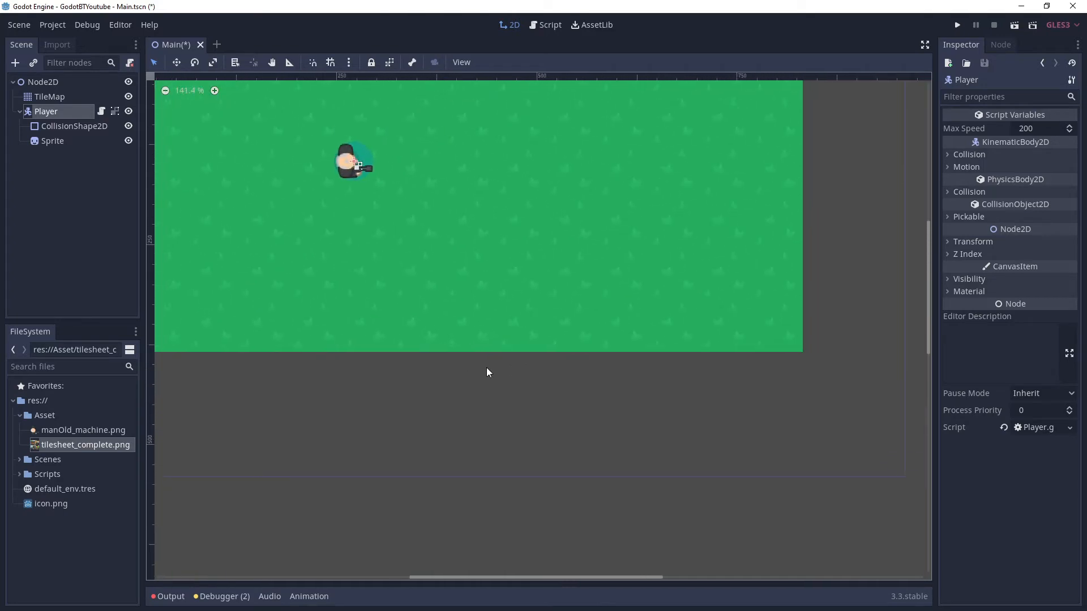
scroll(498, 374, down, 3)
middle_drag(579, 357, 597, 391)
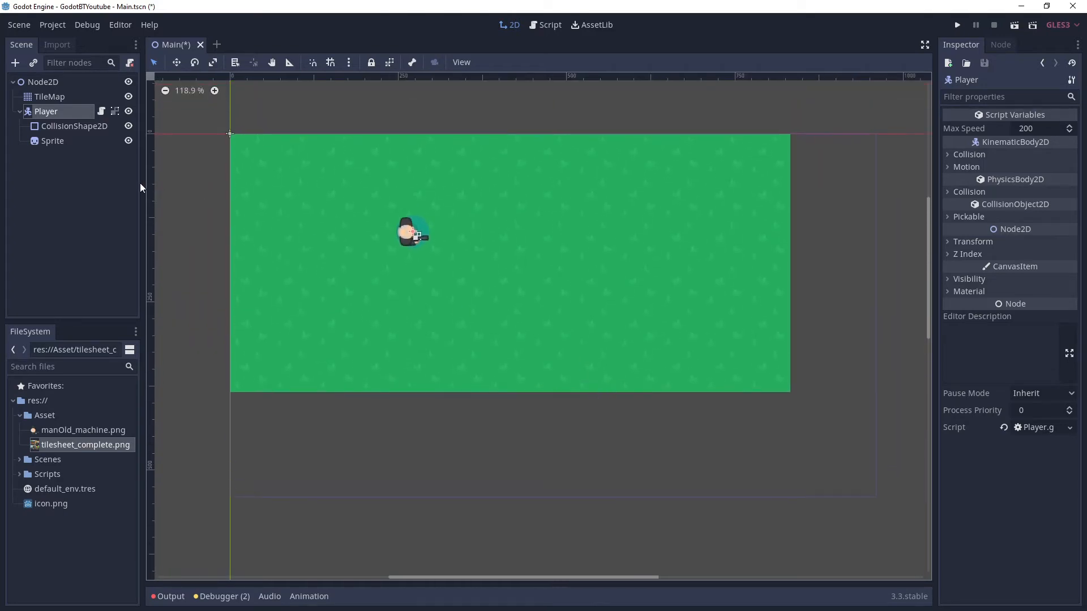
- Paint another row of grass tiles on the TileMap directly below the existing grass, from cell 0, 6 to column 13
click(46, 97)
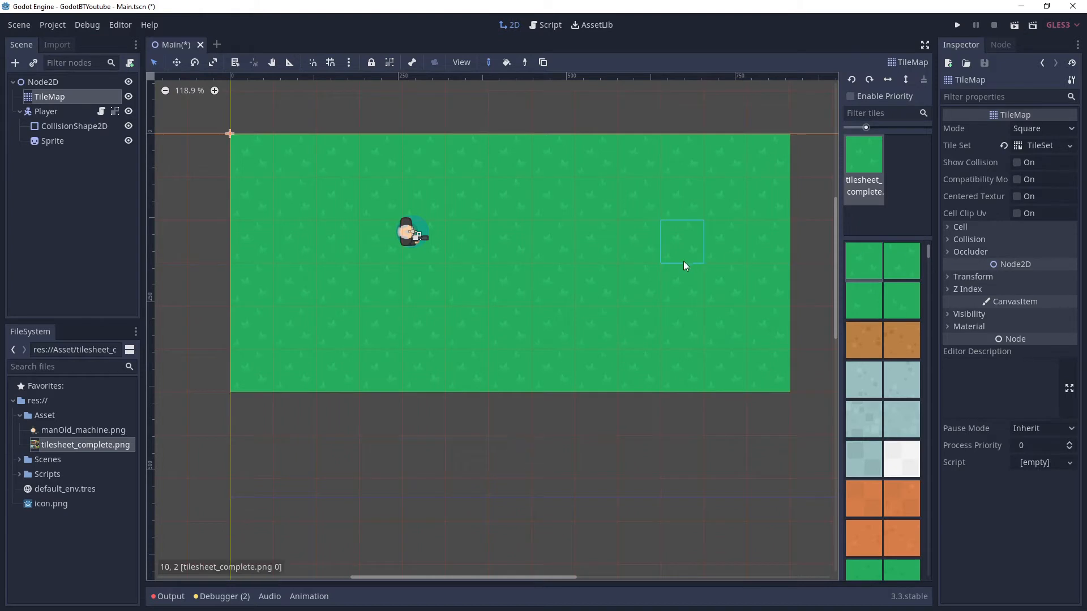
middle_drag(684, 261, 551, 241)
scroll(598, 240, down, 1)
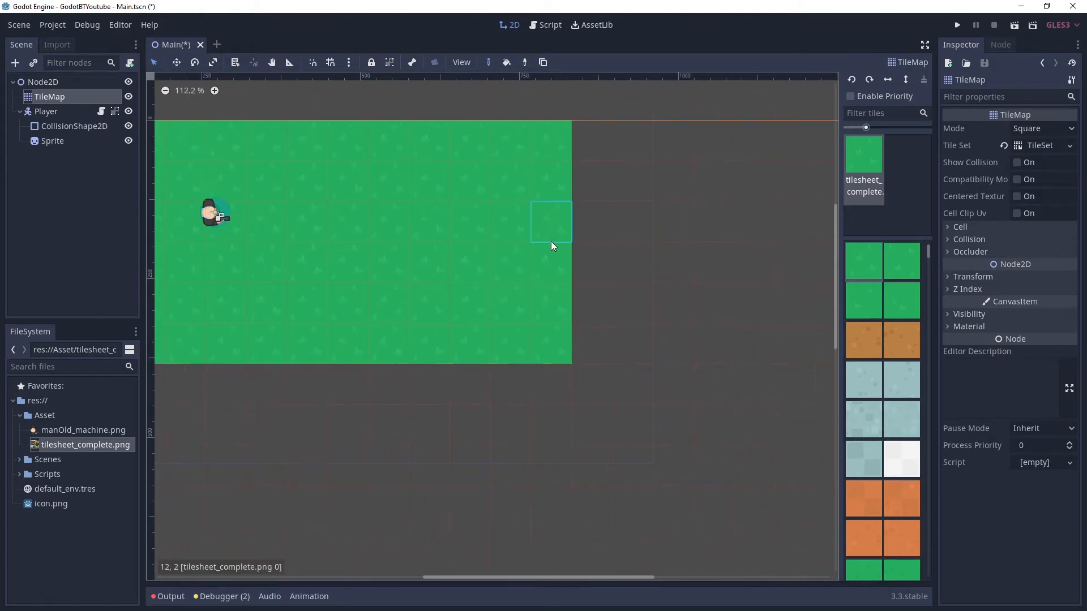
middle_drag(475, 243, 691, 184)
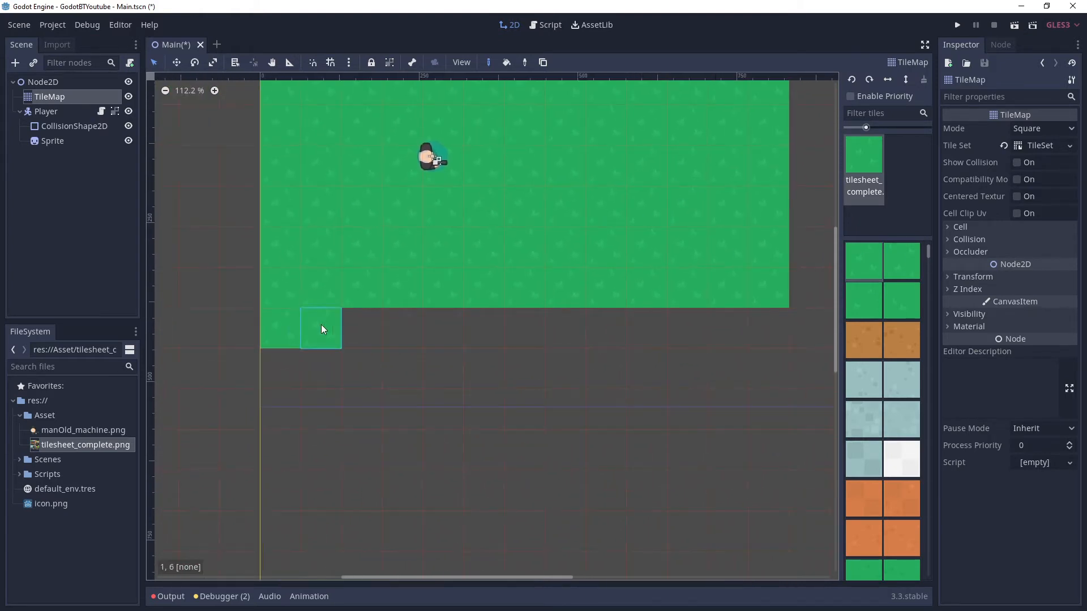
drag(321, 324, 799, 319)
- Extend the grass to 15 columns by nine rows so it covers the window boundary, erasing stray tiles below it
middle_drag(749, 264, 543, 274)
middle_drag(594, 217, 535, 286)
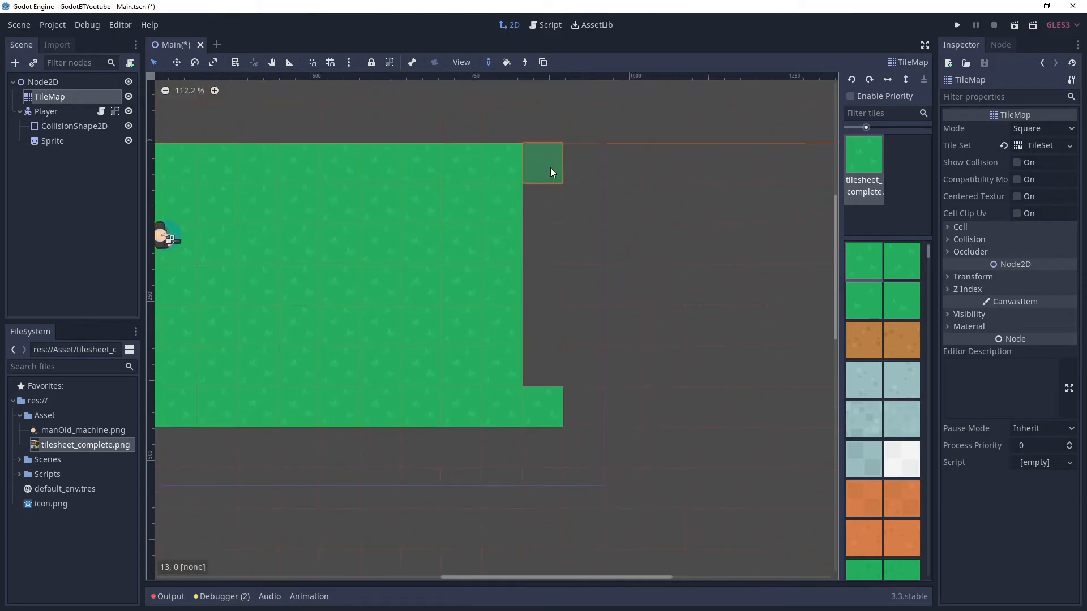
mouse_move(550, 168)
mouse_down()
mouse_move(583, 419)
mouse_move(539, 439)
mouse_move(216, 477)
mouse_move(254, 449)
mouse_move(169, 449)
mouse_up()
middle_drag(170, 449, 416, 447)
drag(416, 447, 243, 455)
right_drag(222, 453, 222, 481)
middle_drag(692, 140, 644, 134)
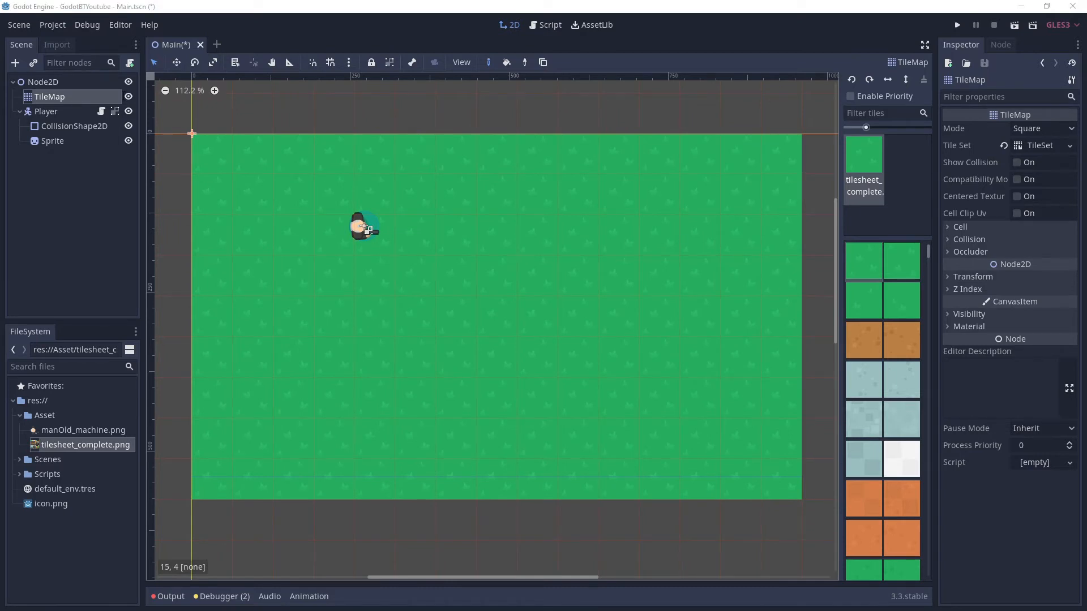
- Open the TileMap's tile set for editing and show its tilesheet_complete.png texture
double_click(53, 100)
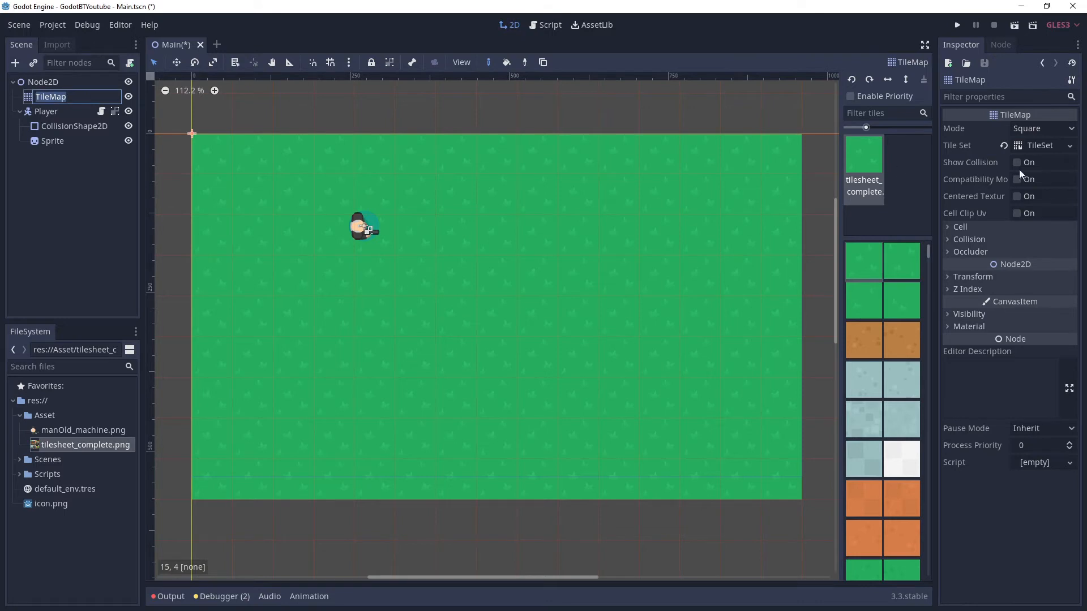
click(1066, 146)
click(1038, 146)
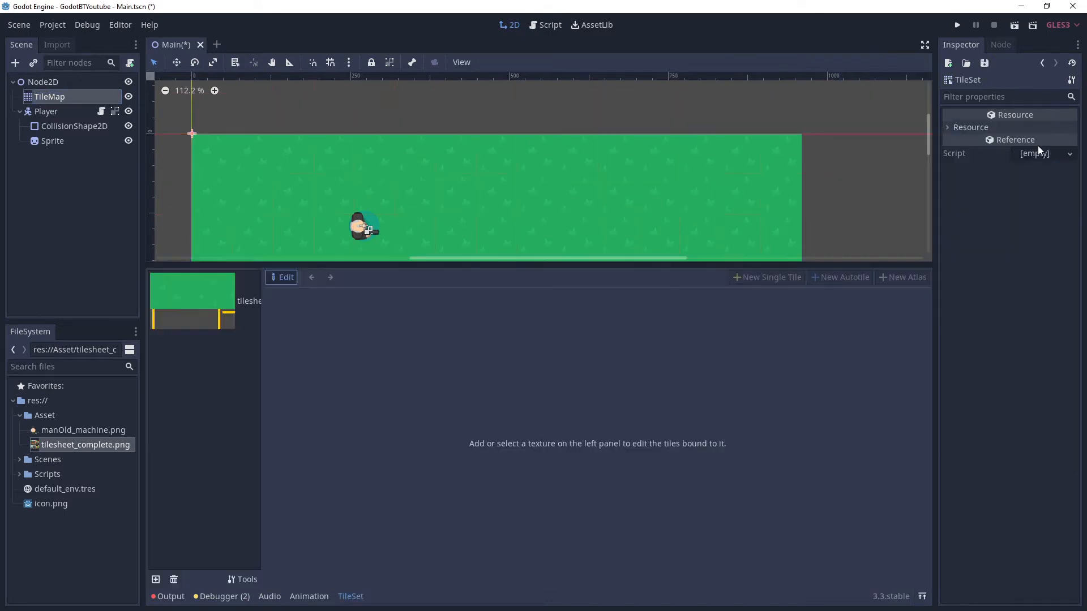
click(200, 303)
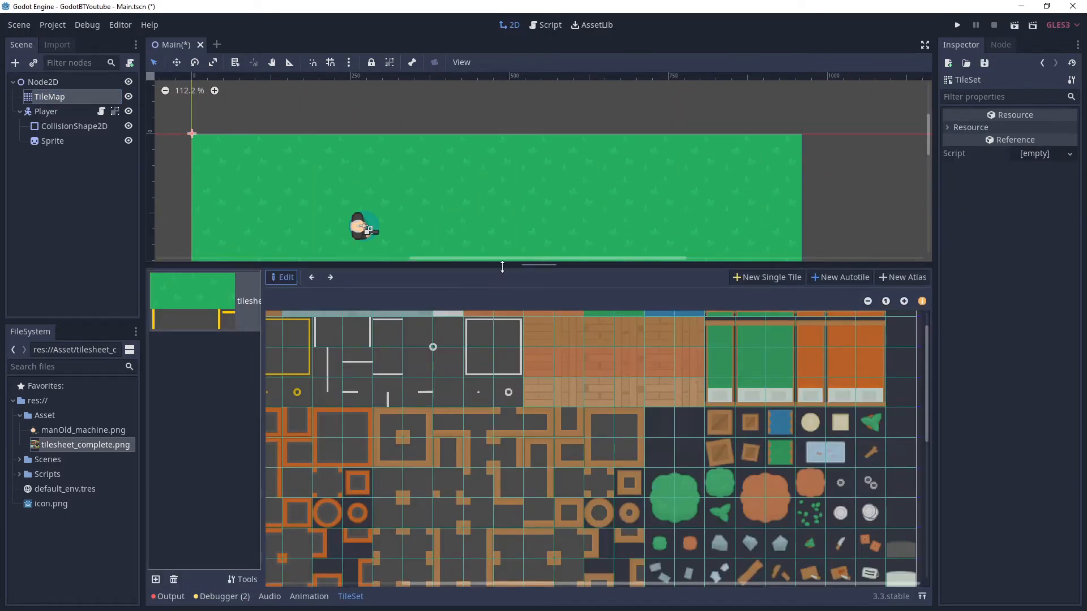
- Enlarge the tile set editor slightly, select the tilesheet's atlas tile and switch to collision editing
drag(543, 265, 543, 257)
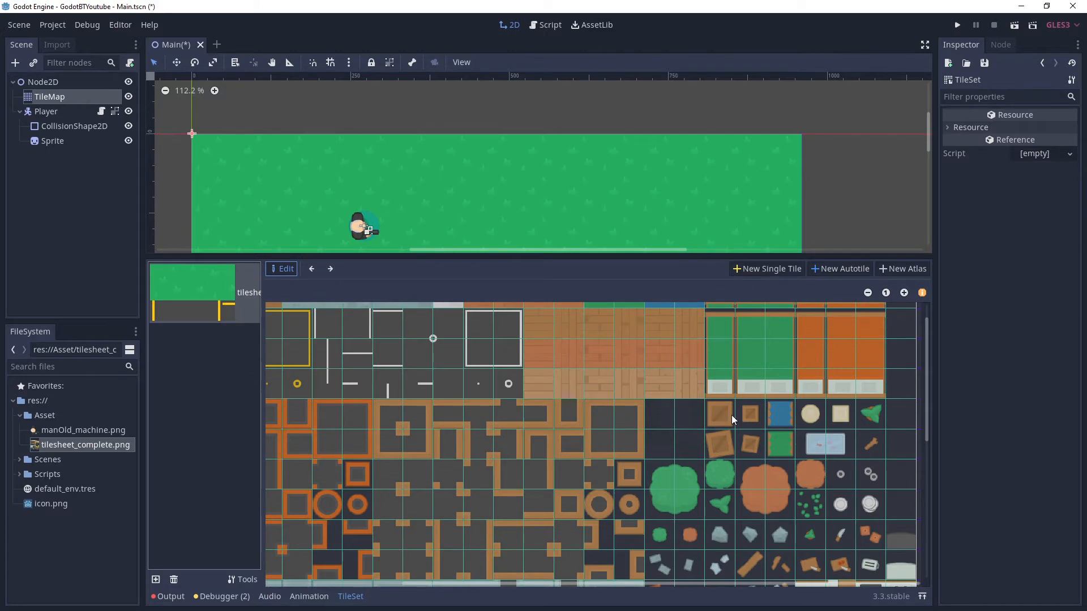
ctrl+scroll(731, 433, down, 2)
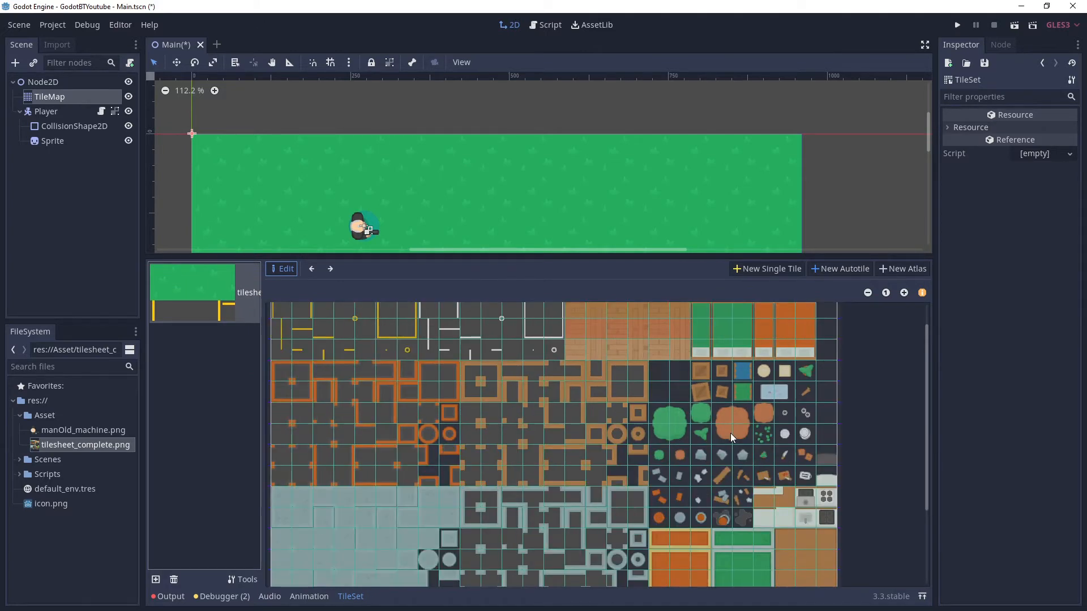
ctrl+scroll(730, 433, down, 2)
click(467, 333)
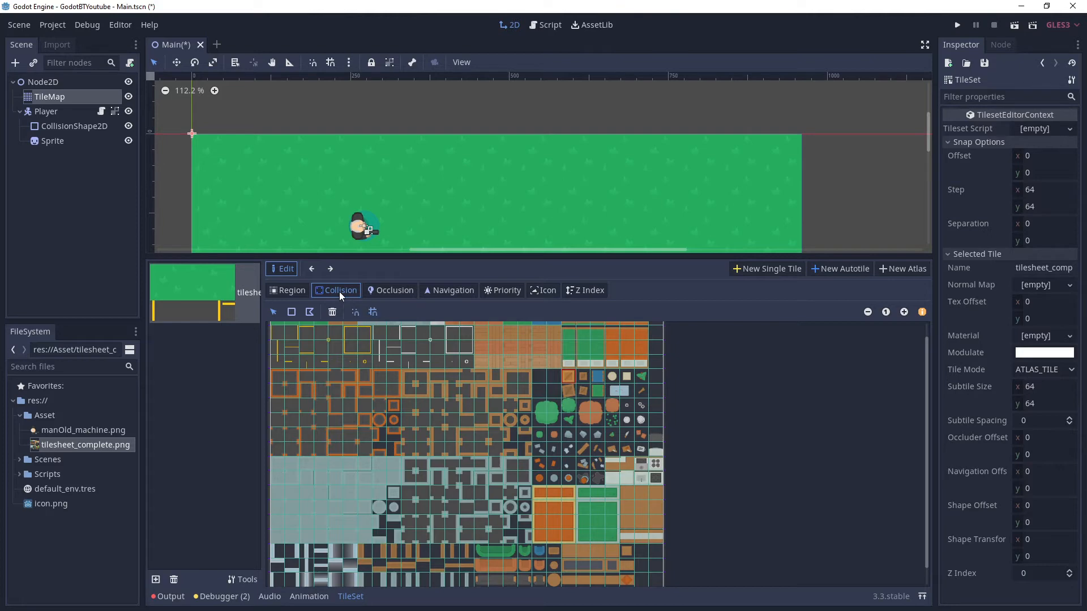
- Add a rectangular collision shape covering the whole upright large crate tile, and select the tilted crate below it
ctrl+scroll(596, 408, up, 3)
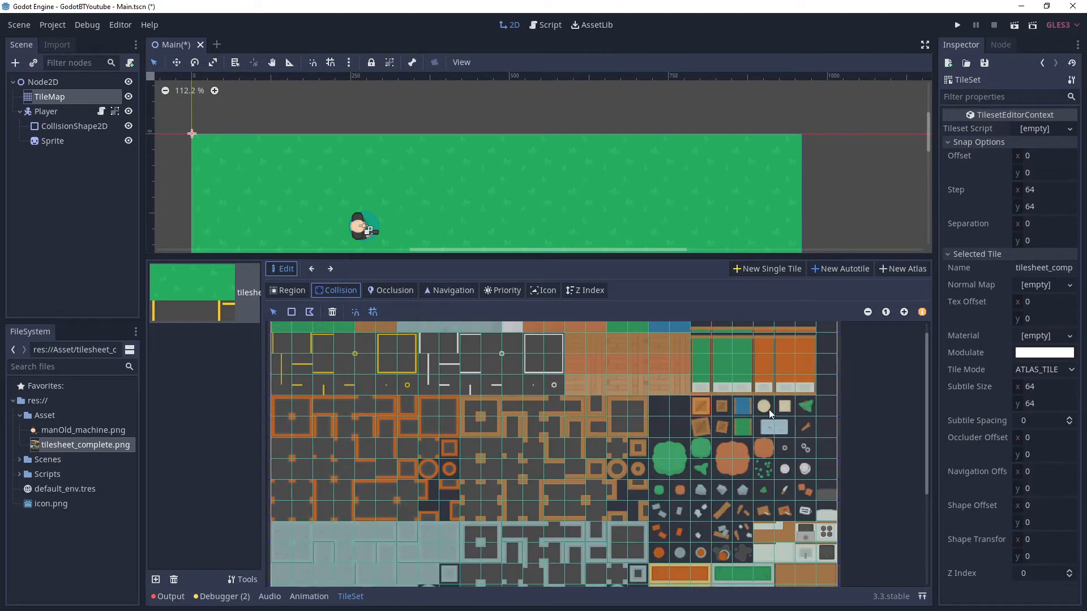
ctrl+scroll(812, 427, up, 2)
drag(664, 584, 896, 573)
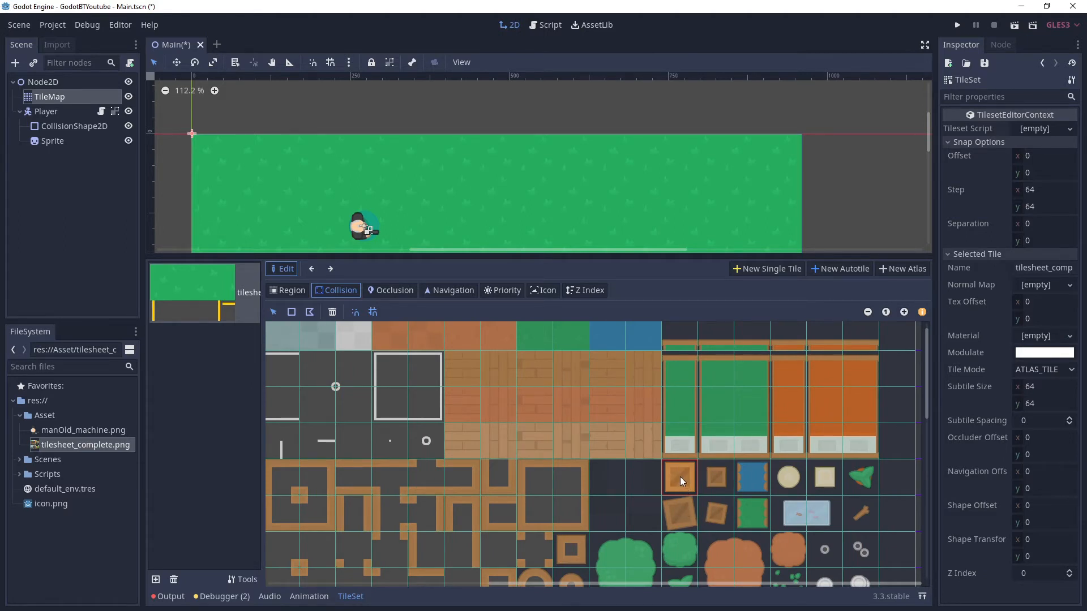
click(711, 483)
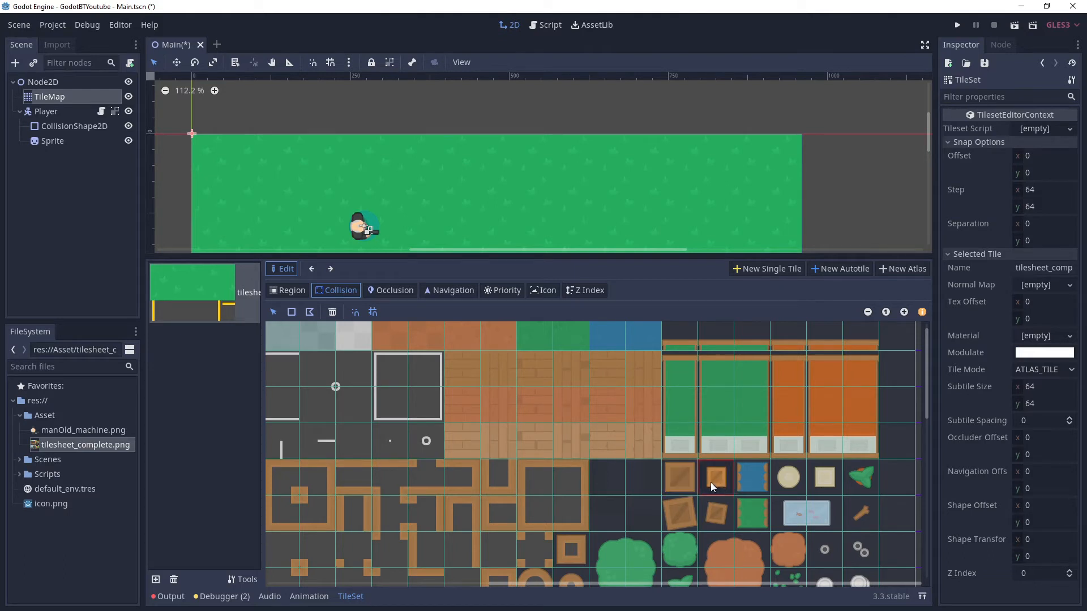
click(677, 480)
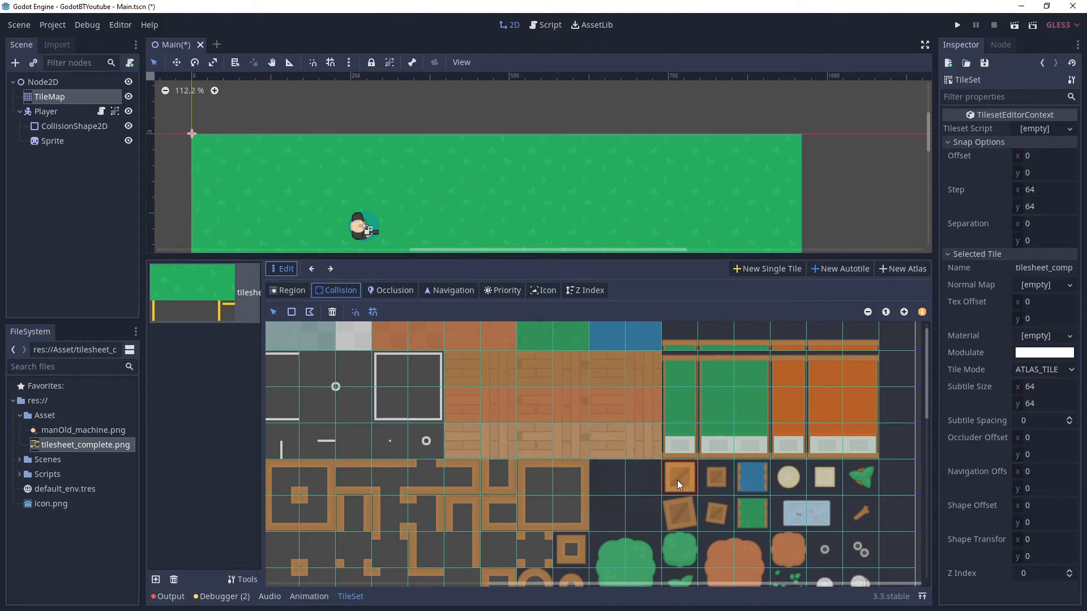
click(292, 313)
click(678, 480)
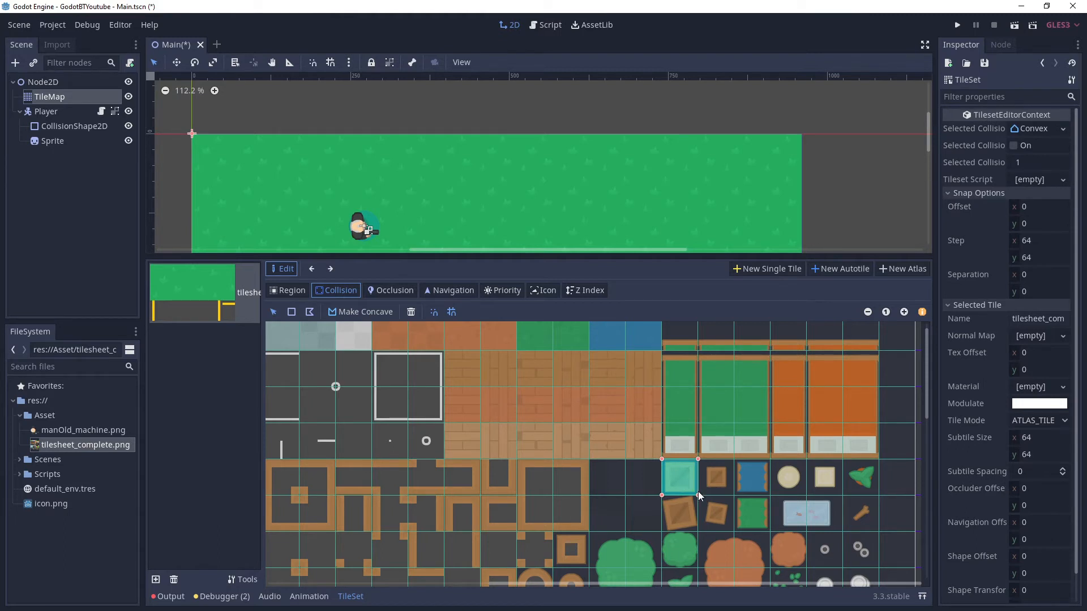
click(697, 511)
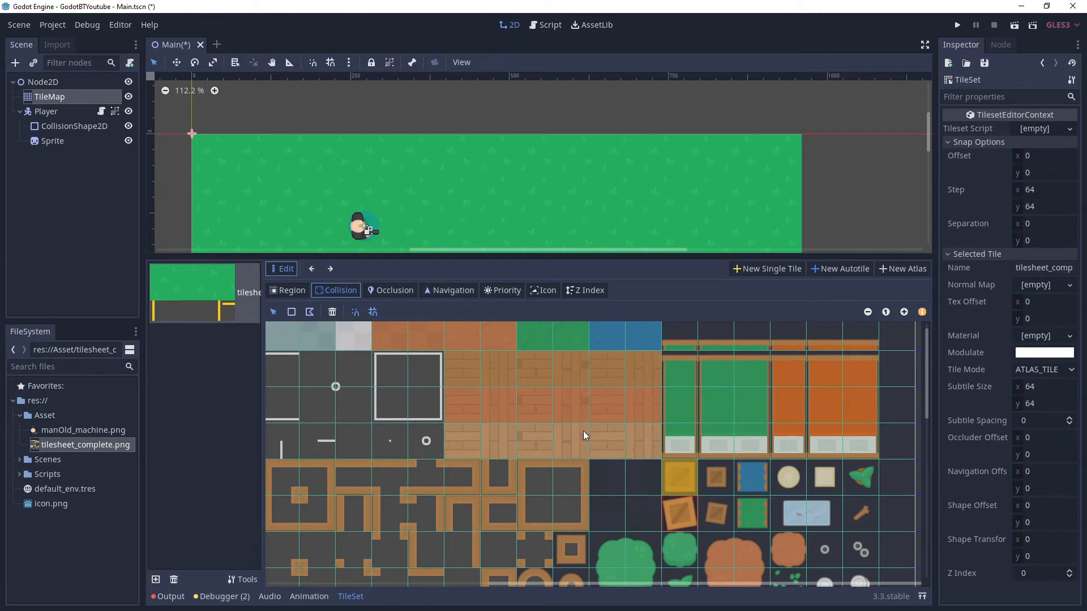
- Add a rectangular collision shape covering the whole tilted large crate tile
click(699, 513)
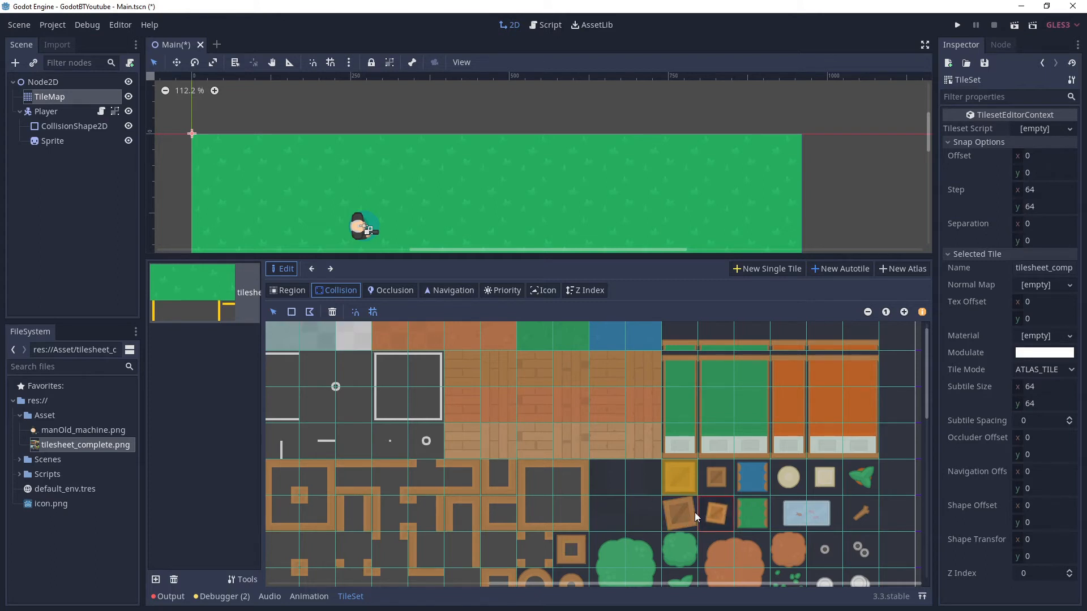
click(683, 515)
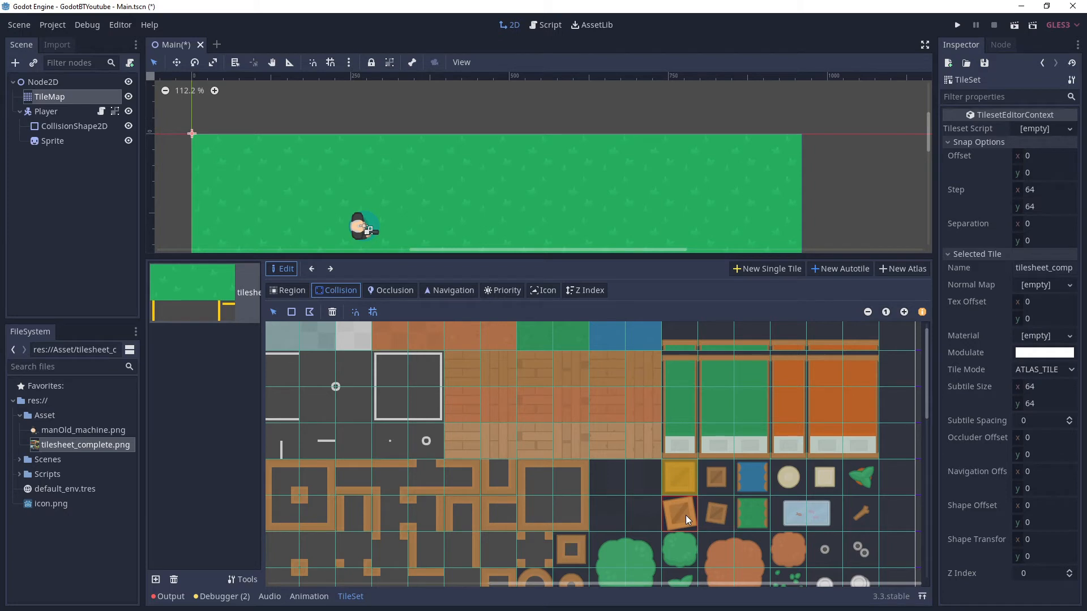
click(688, 516)
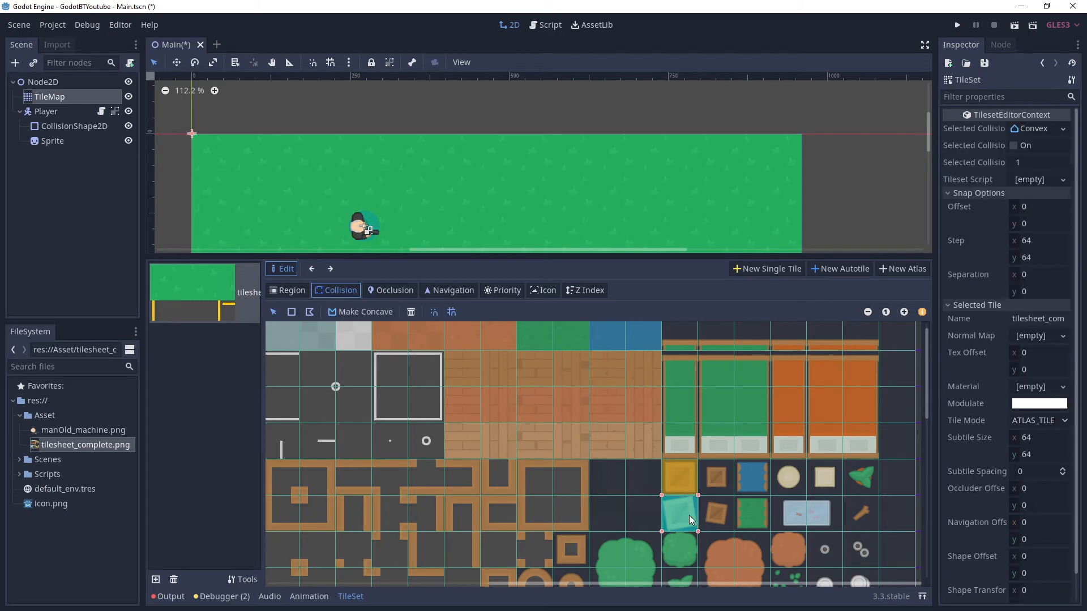
- Add full-tile rectangular collision shapes to the upright small crate tile and the tilted small crate tile below it
click(716, 481)
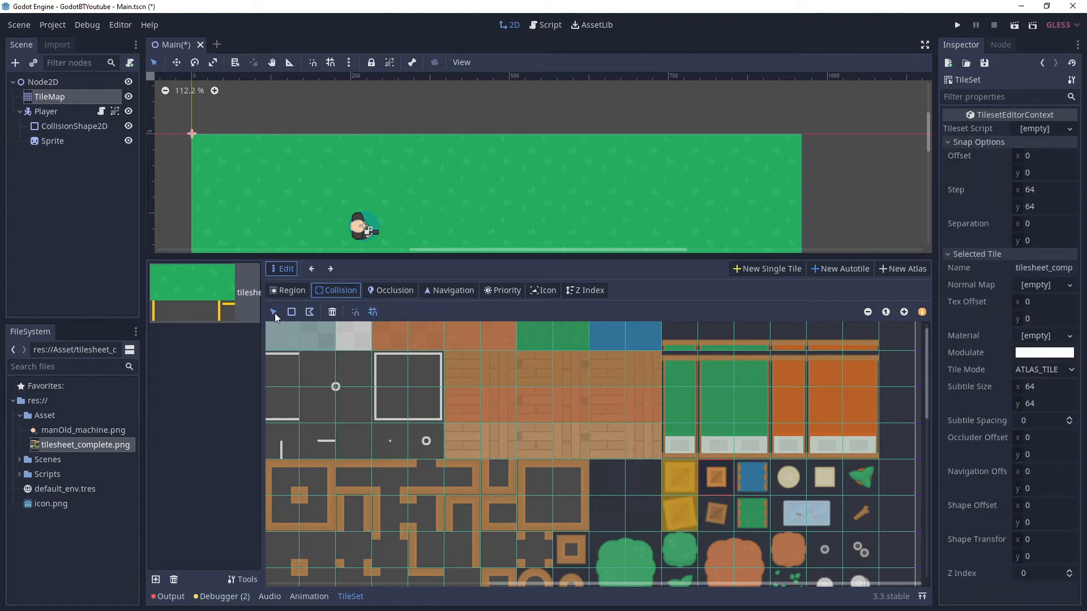
click(719, 480)
click(720, 515)
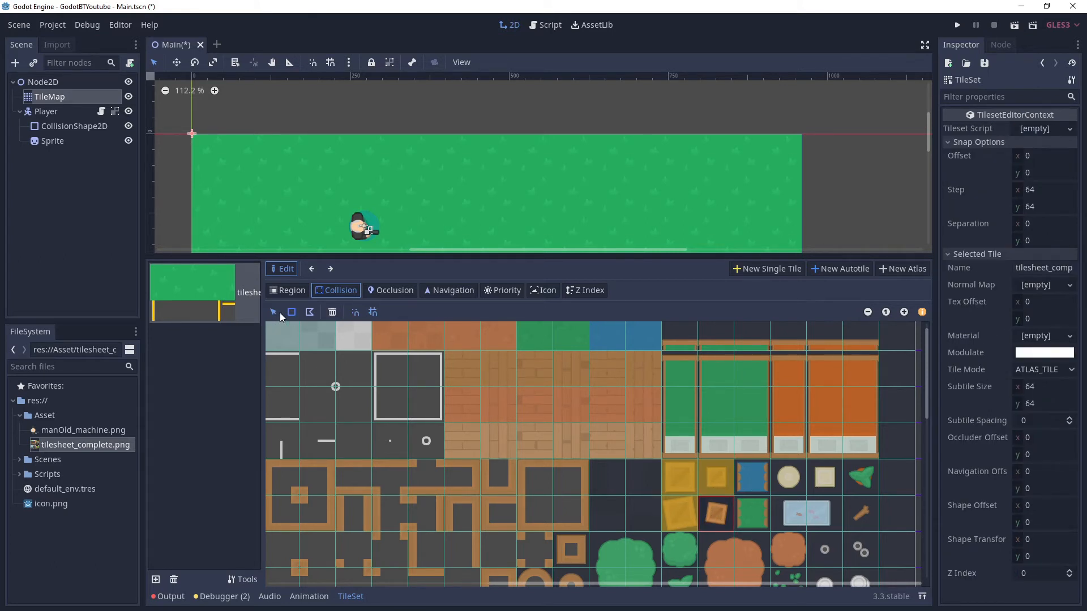
click(718, 480)
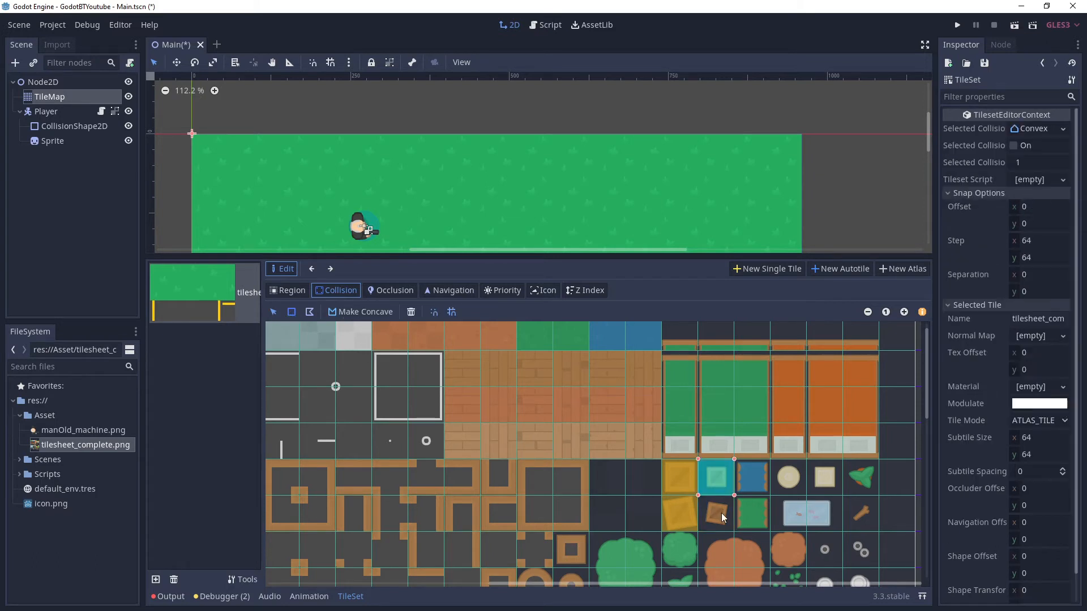
click(722, 513)
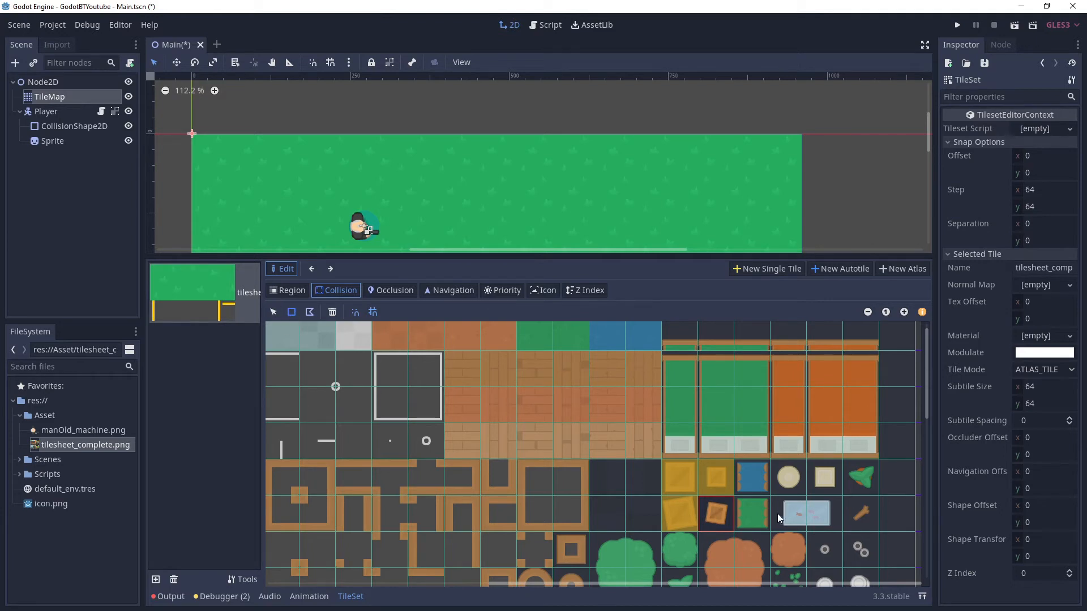
click(714, 516)
- Add full-tile rectangular collision shapes to the blue tile beside the small crates and the green tile below it
click(749, 481)
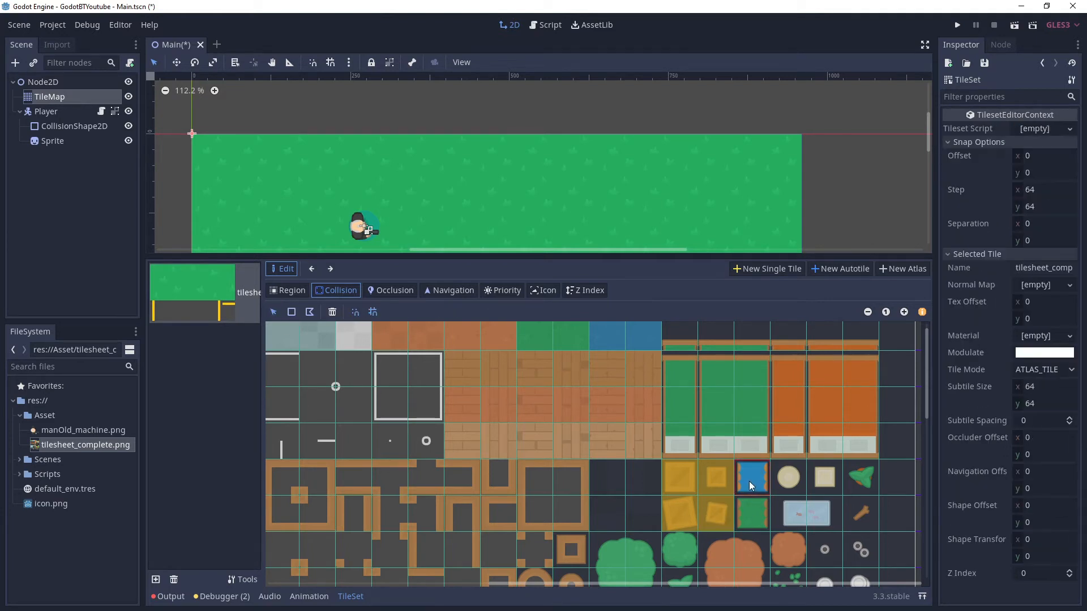
click(755, 516)
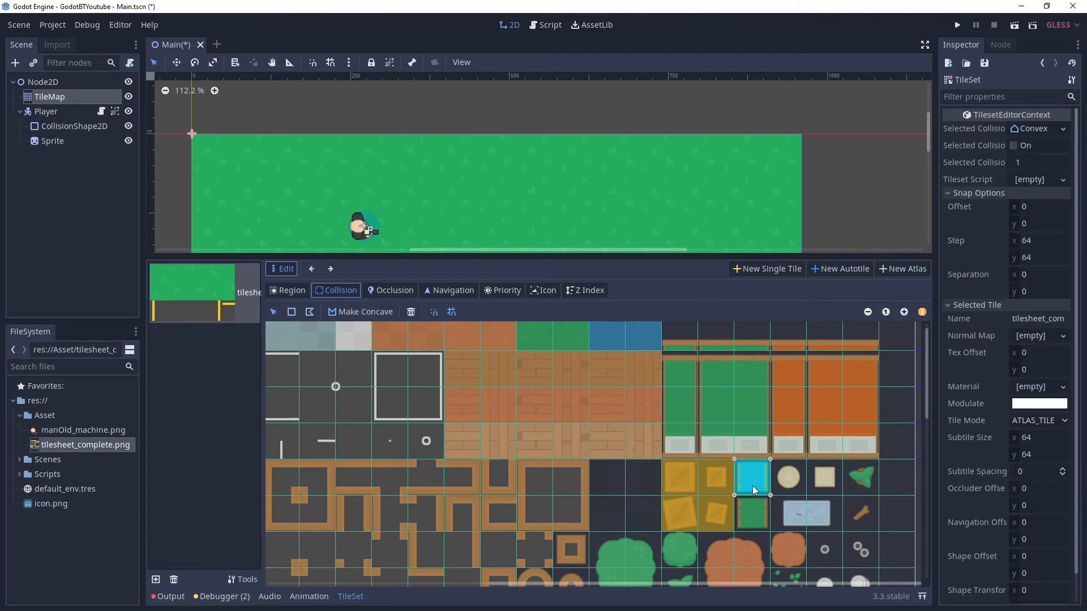
click(757, 515)
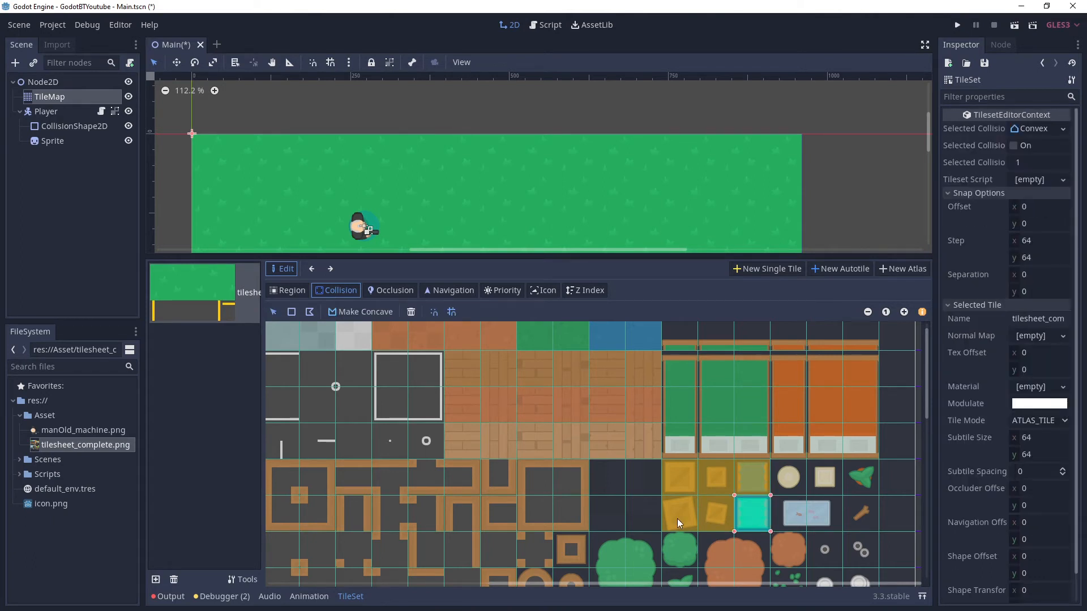
click(645, 478)
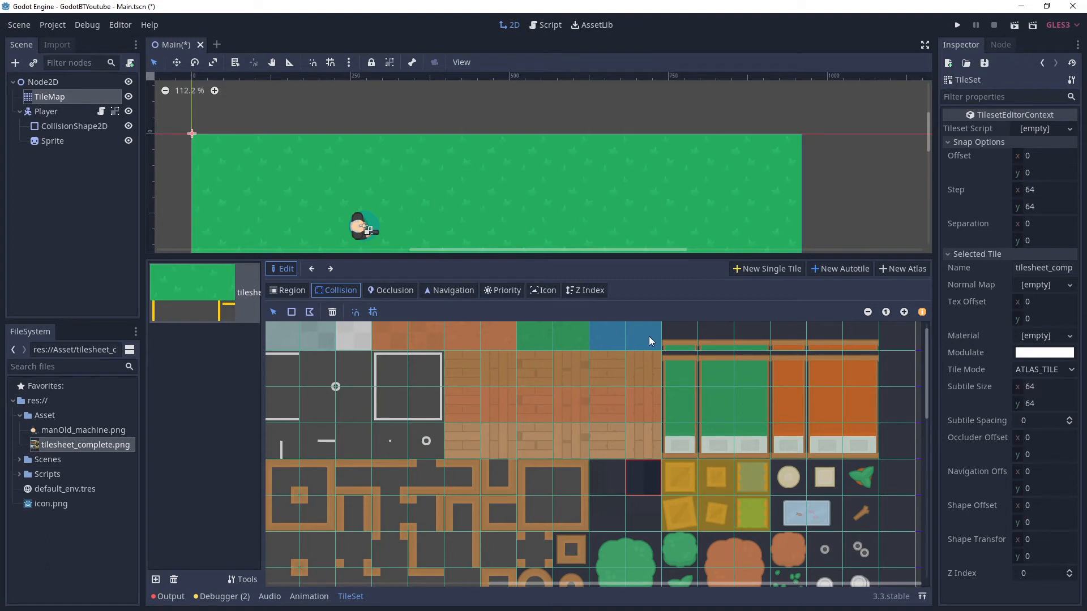
- Return to painting on the TileMap and scatter six upright large crate tiles across the grass around the player
drag(653, 256, 649, 327)
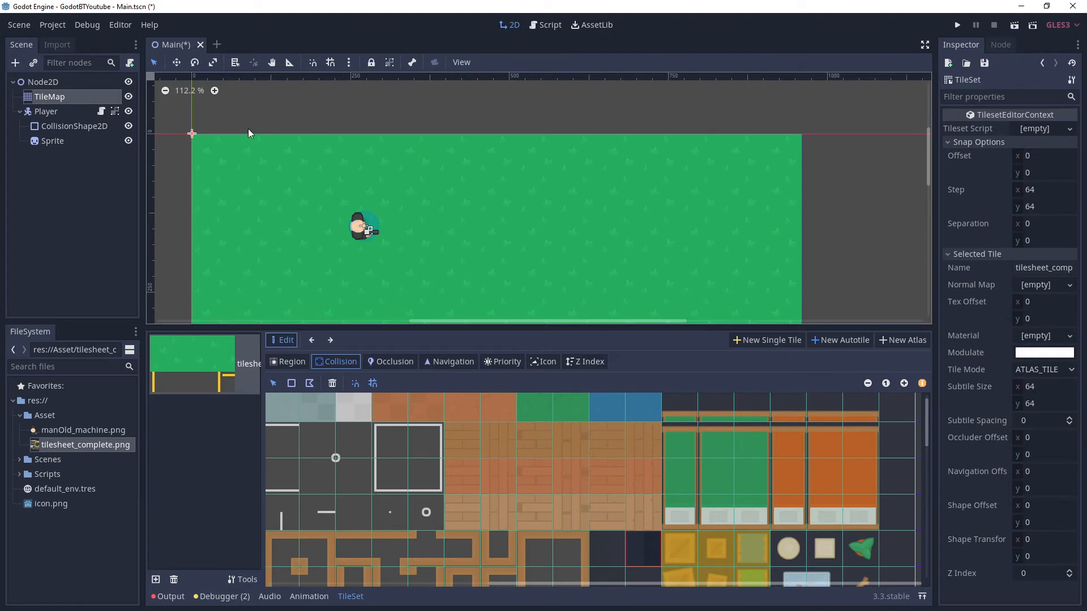
click(484, 228)
click(50, 97)
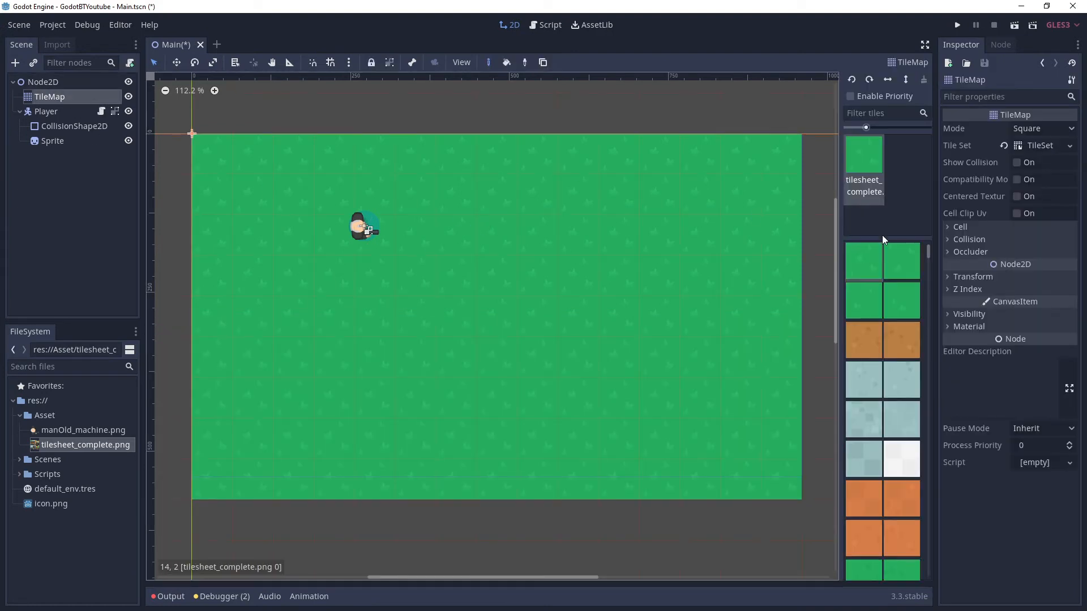
scroll(893, 306, down, 5)
scroll(894, 300, down, 5)
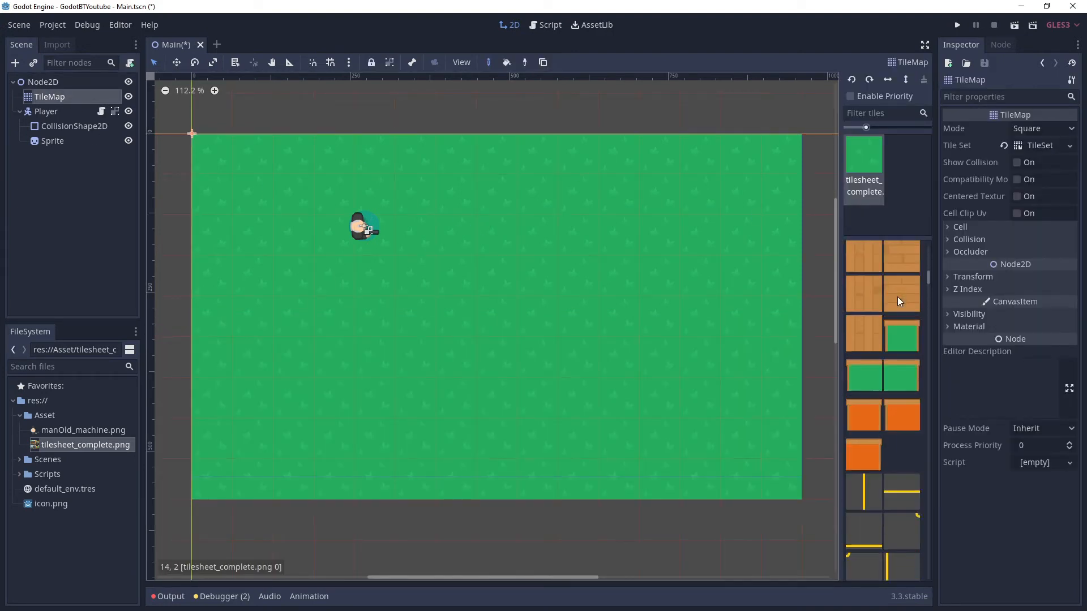
scroll(892, 296, up, 3)
scroll(890, 295, down, 10)
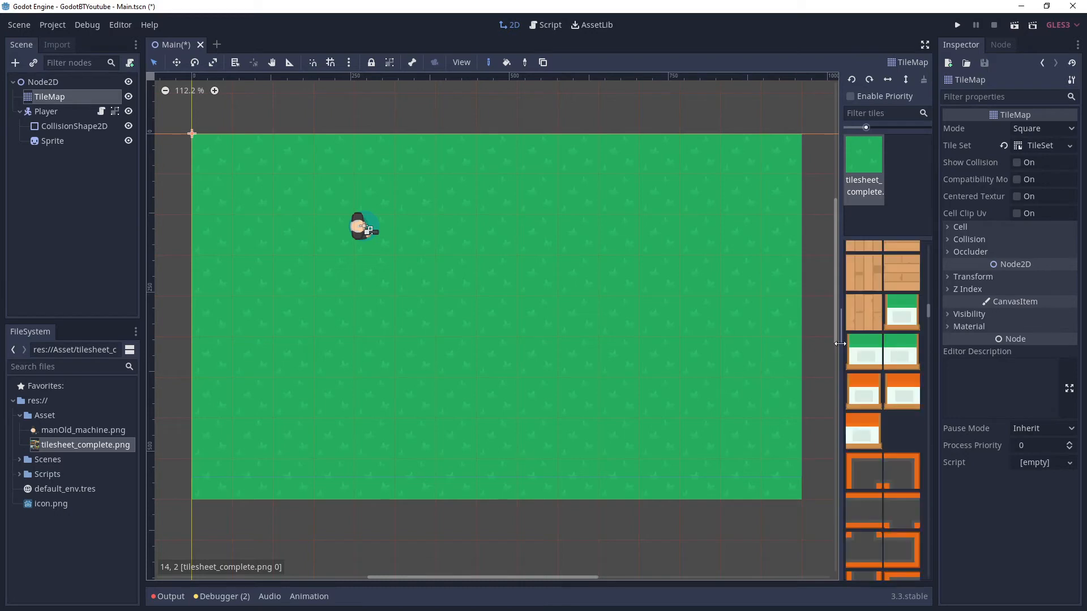
scroll(877, 345, up, 10)
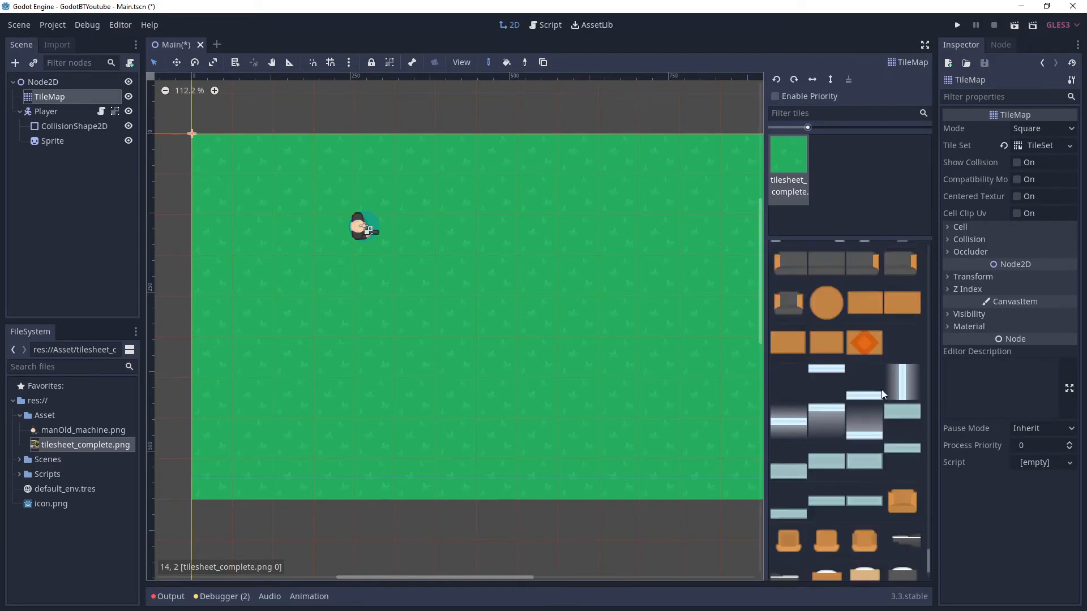
scroll(913, 289, down, 5)
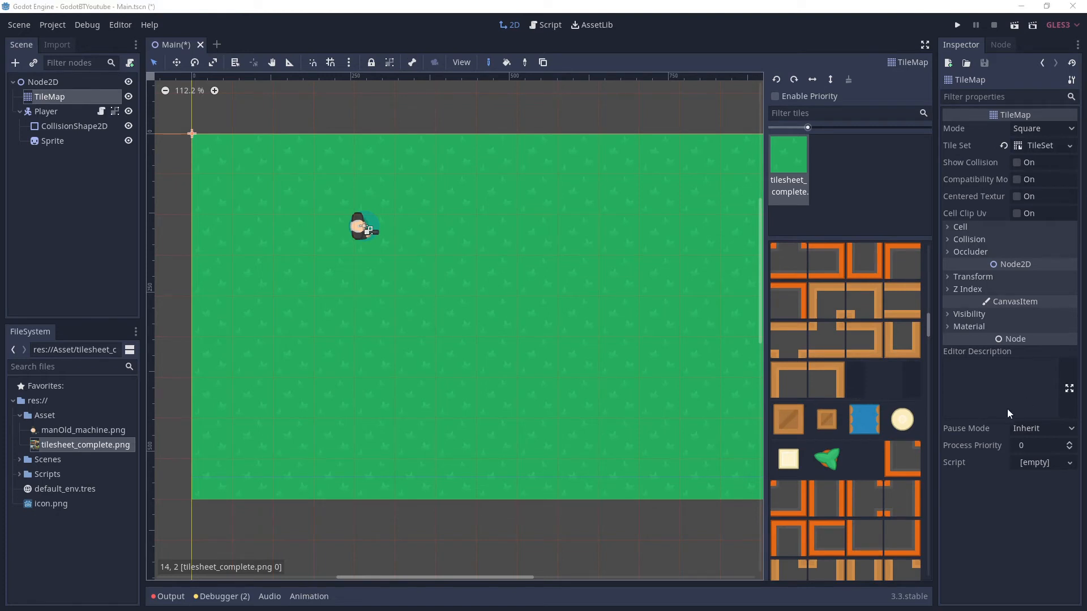
click(786, 427)
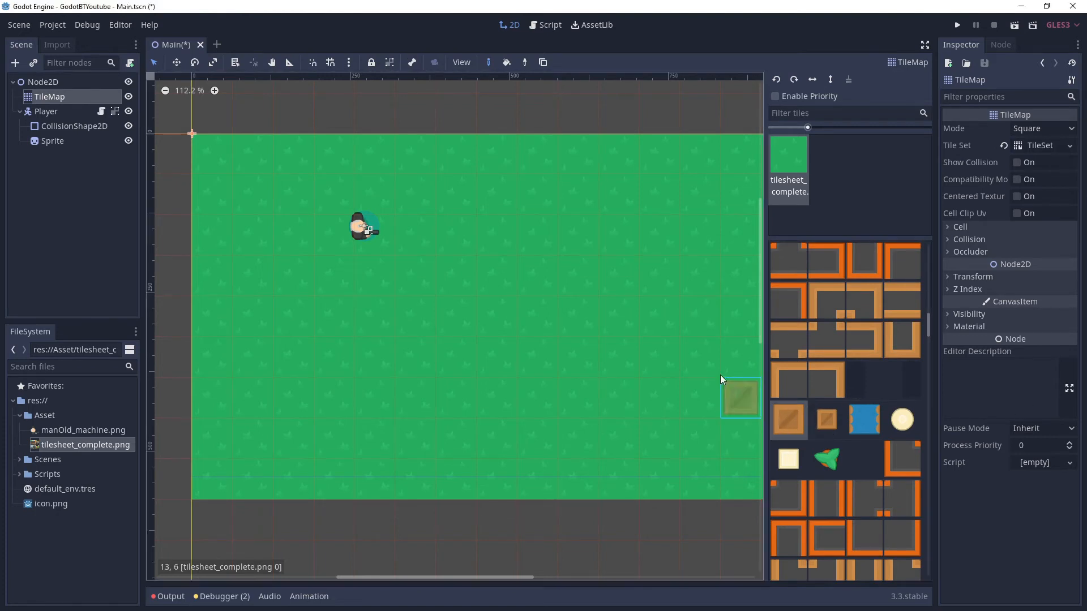
click(541, 282)
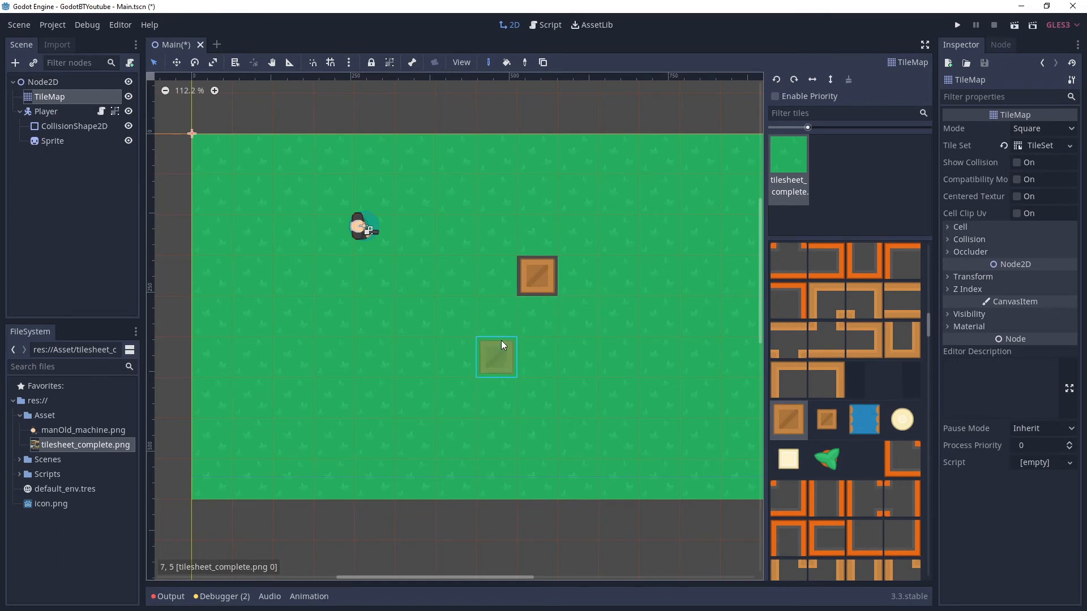
click(255, 368)
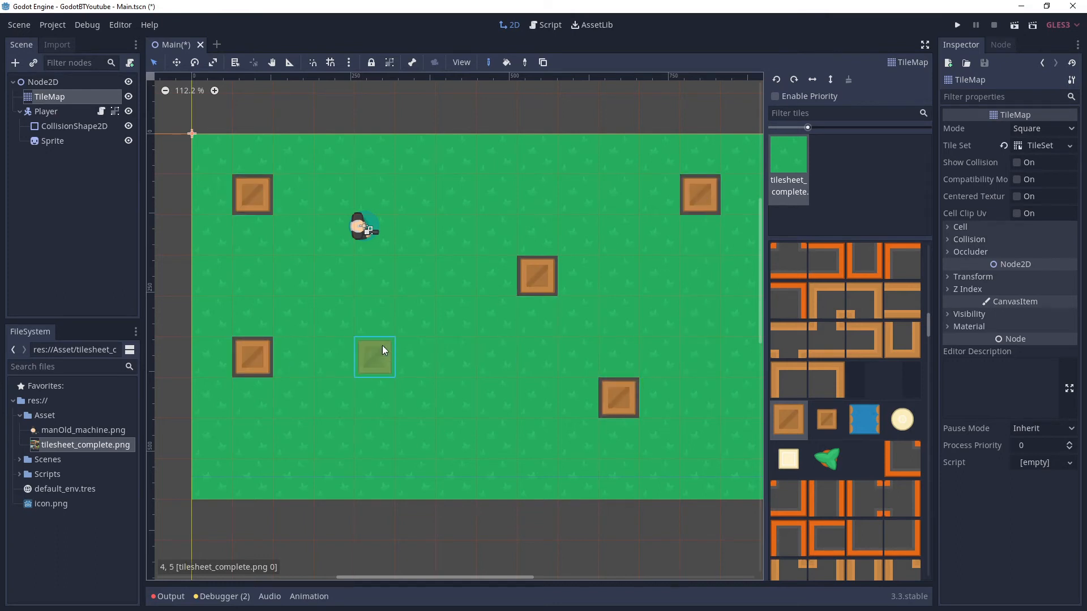
- Run the project and steer the player around and against the crates to test their collisions, then stop it
click(957, 25)
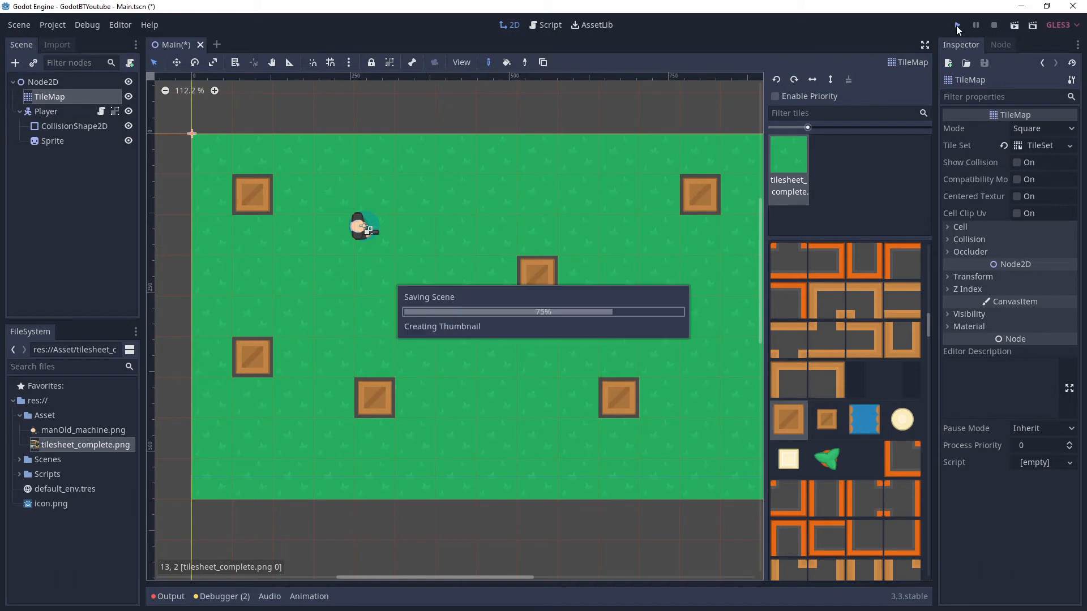
key(Right)
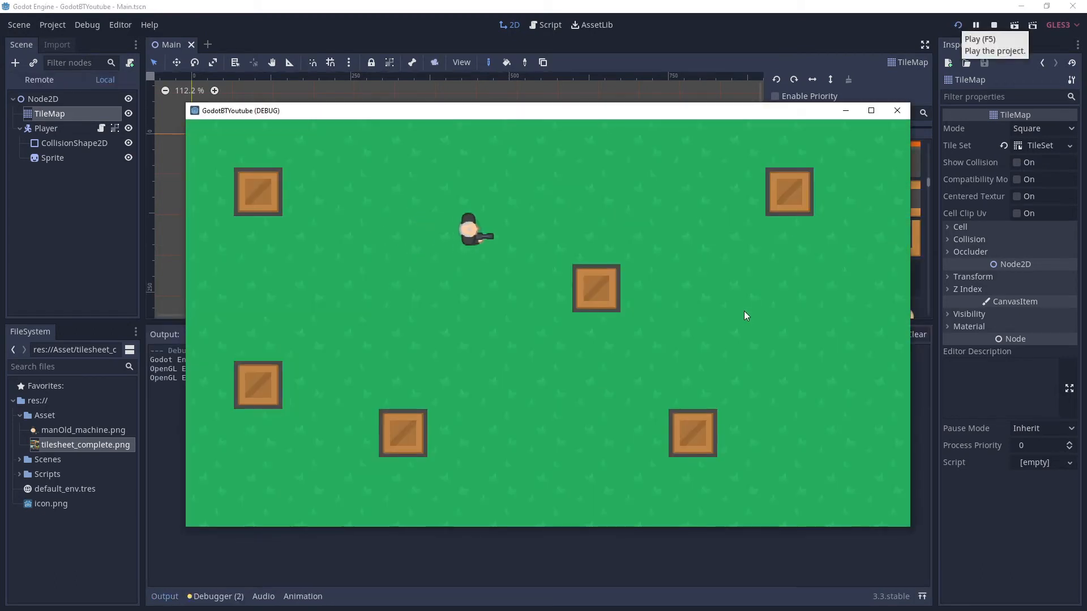
key(Down)
key(Right)
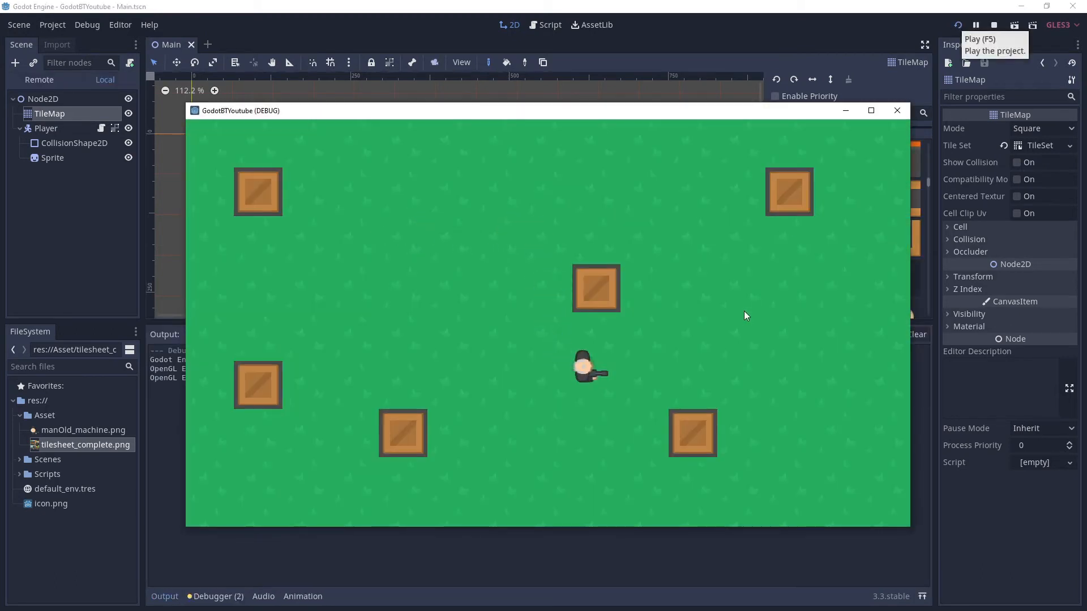
key(Up)
key(Right)
key(Up)
key(Left)
key(Up)
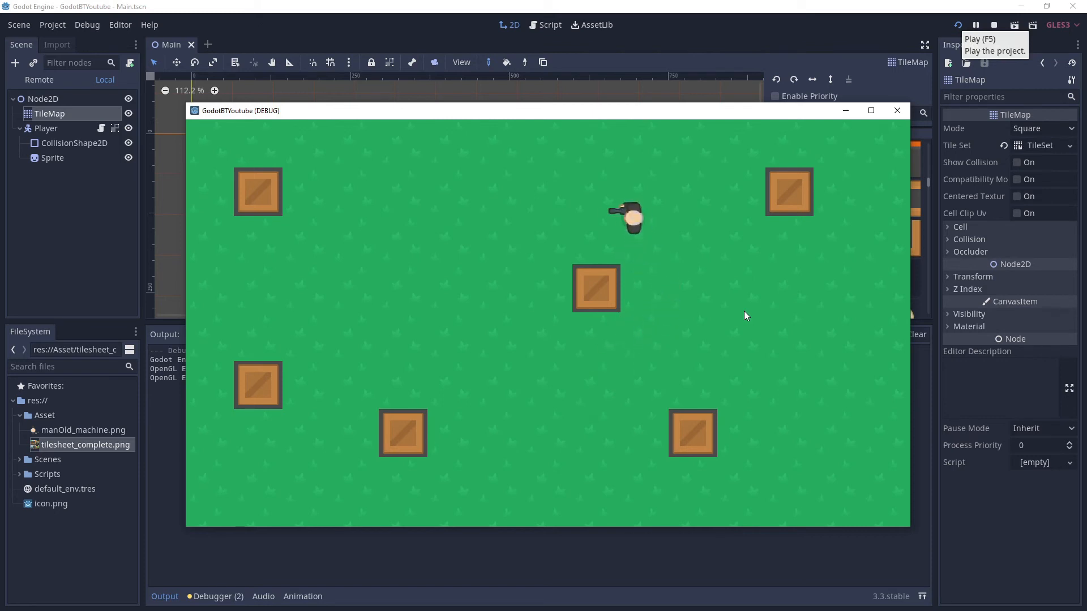
key(Left)
key(Down)
key(Left)
key(Down)
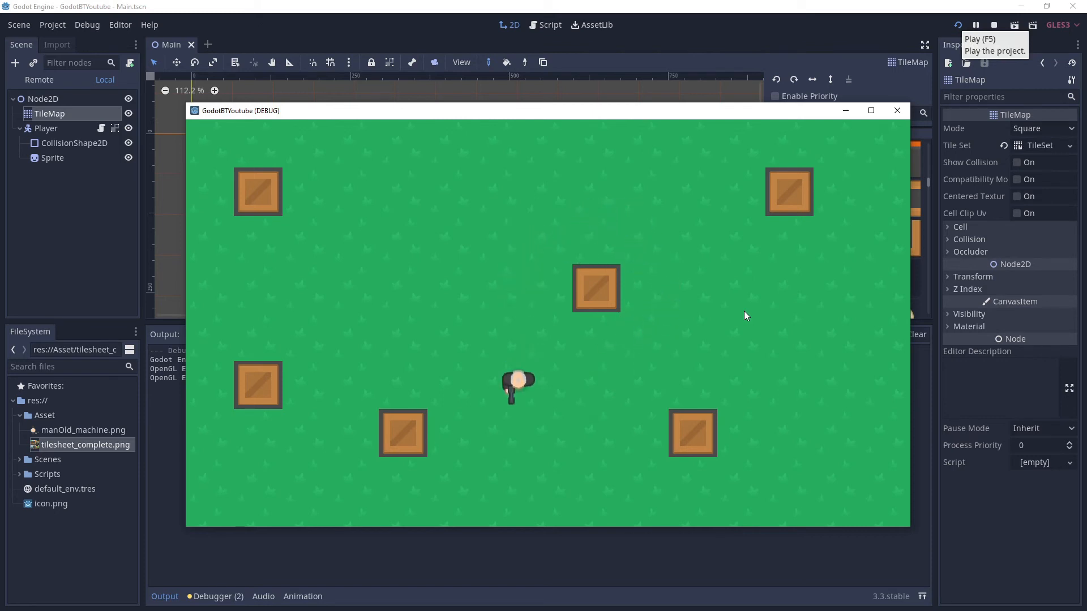
key(Left)
key(Up)
key(Left)
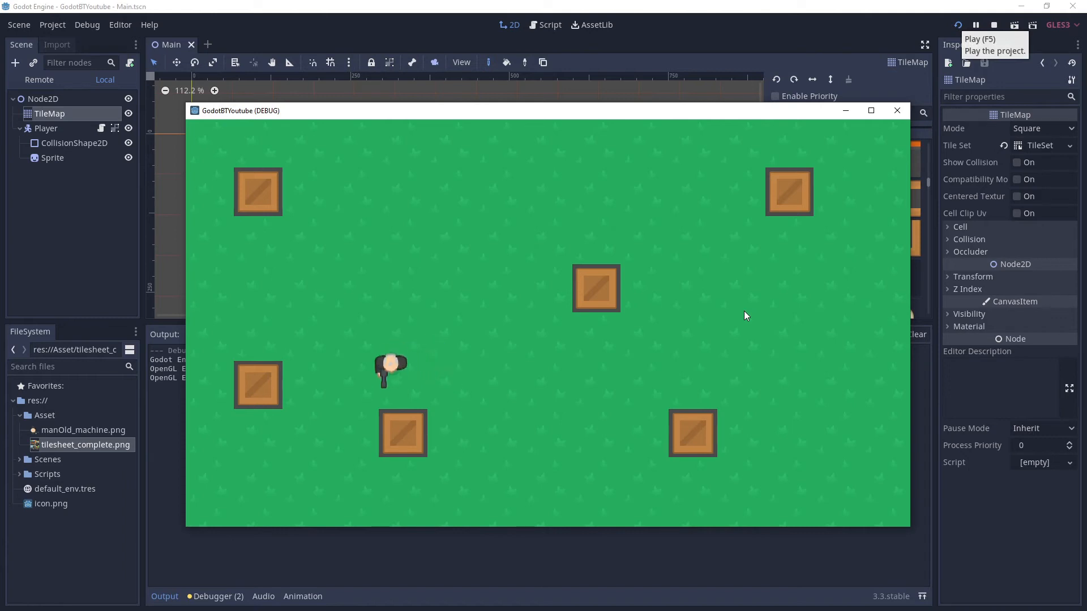
key(Down)
key(Left)
key(Up)
key(Left)
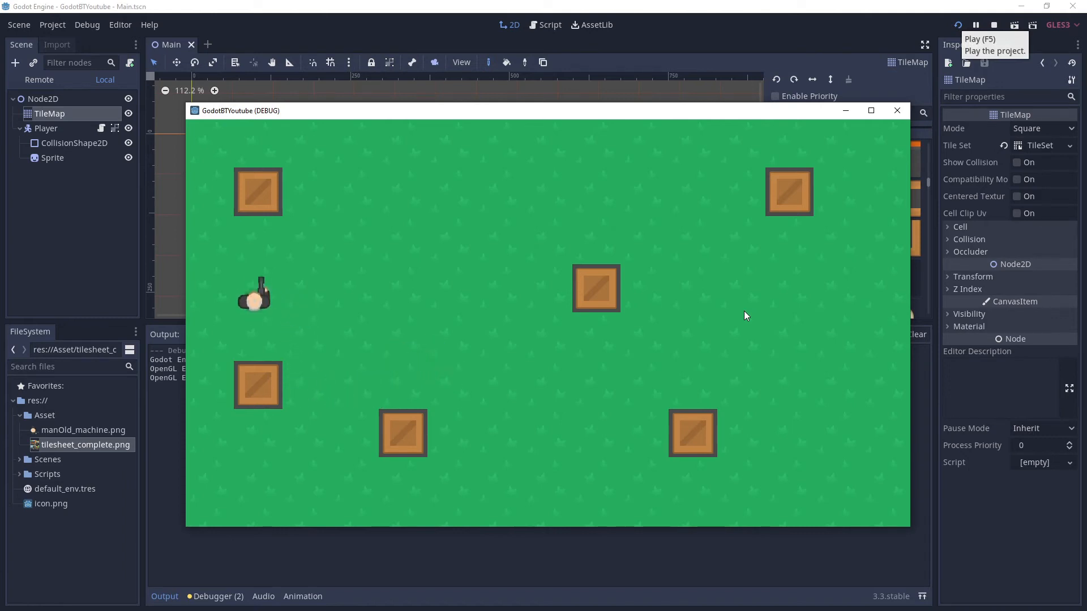
key(Down)
key(Right)
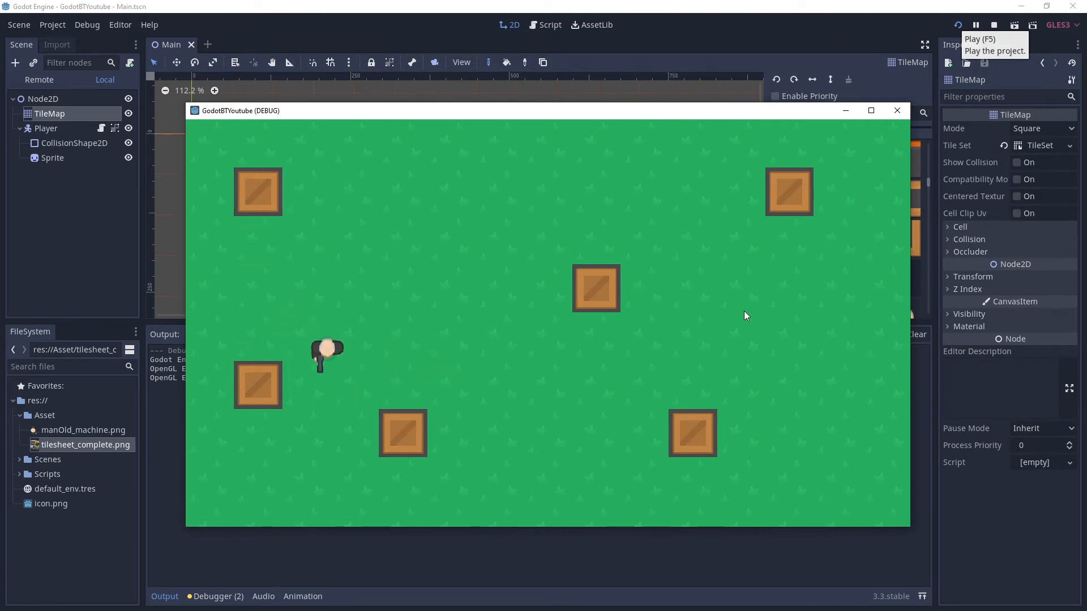
key(Down)
key(Left)
key(Right)
key(Up)
key(Right)
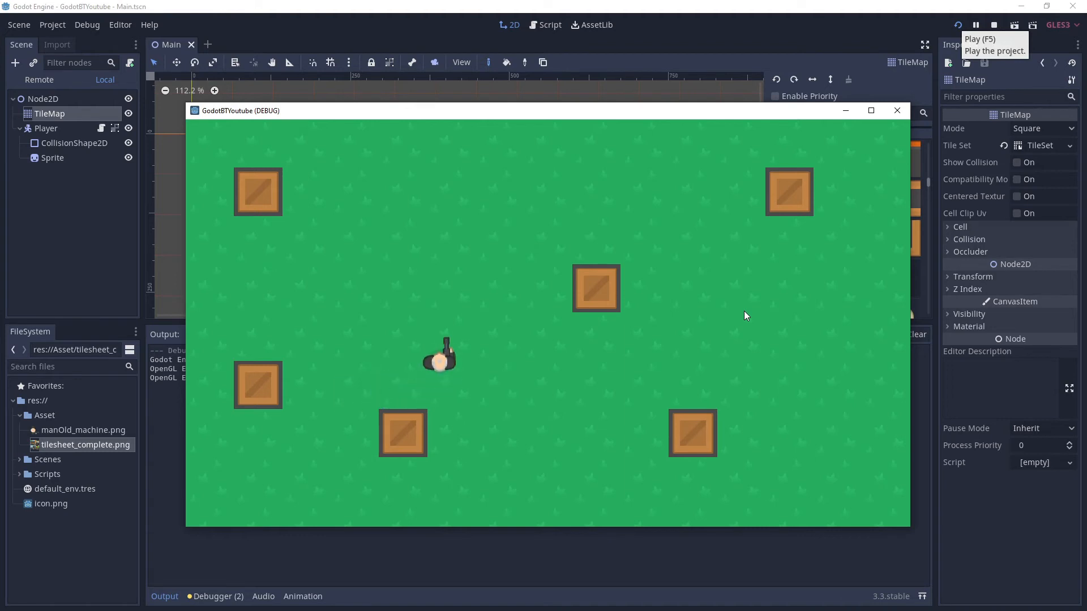
key(Right)
key(Up)
key(Right)
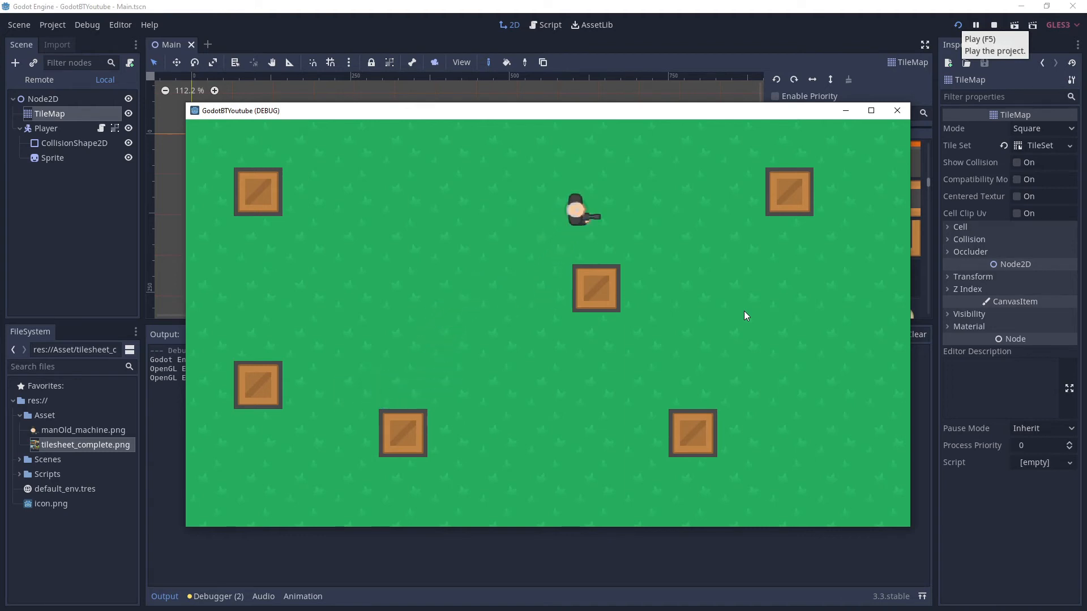
key(Down)
key(Left)
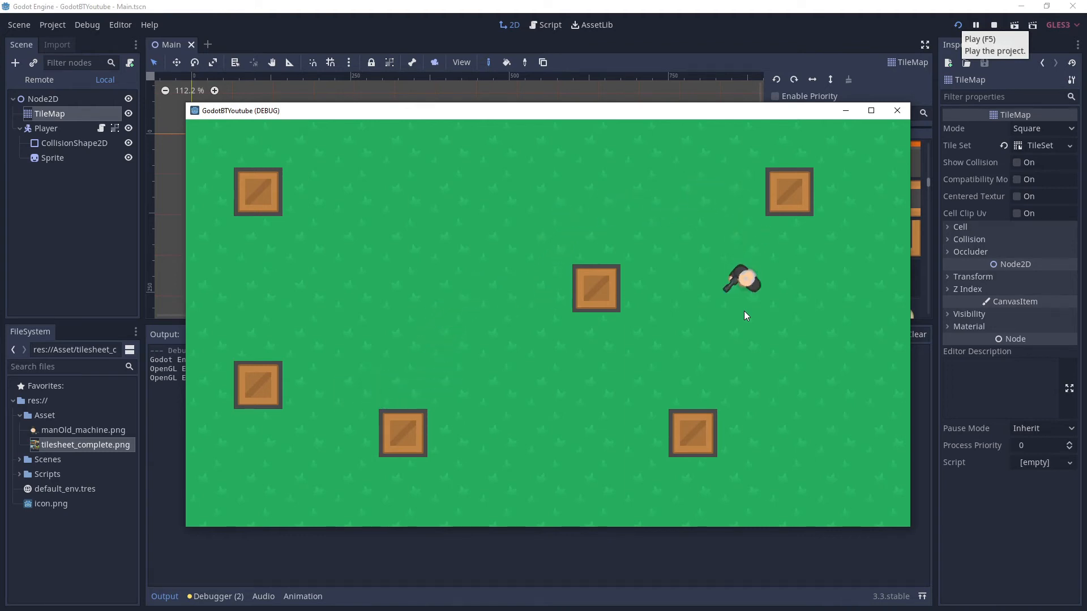
key(Down)
key(Left)
key(Left)
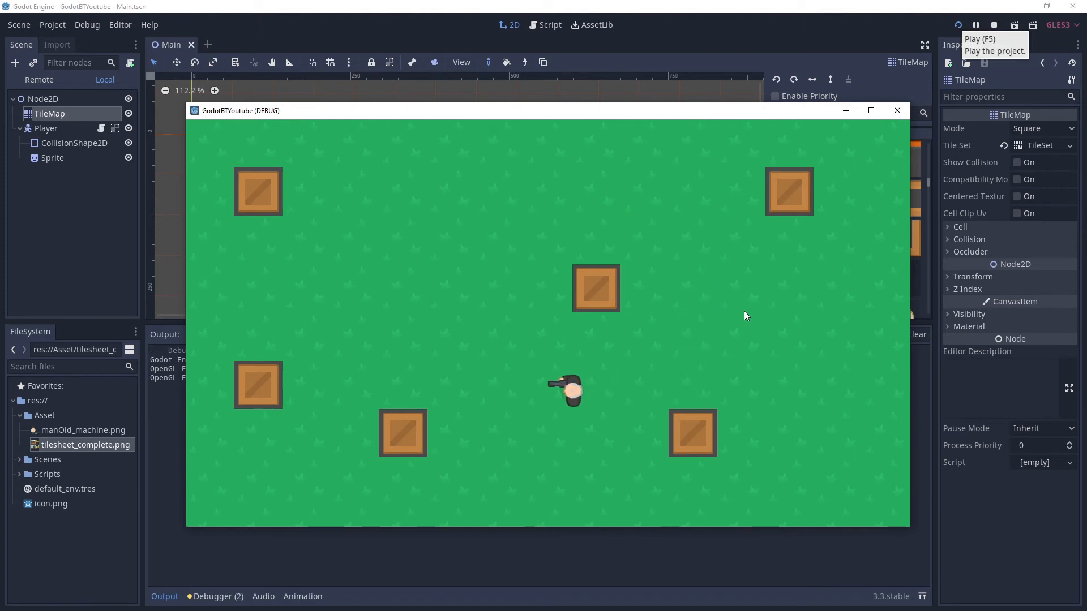
key(Up)
key(Right)
key(Down)
key(Left)
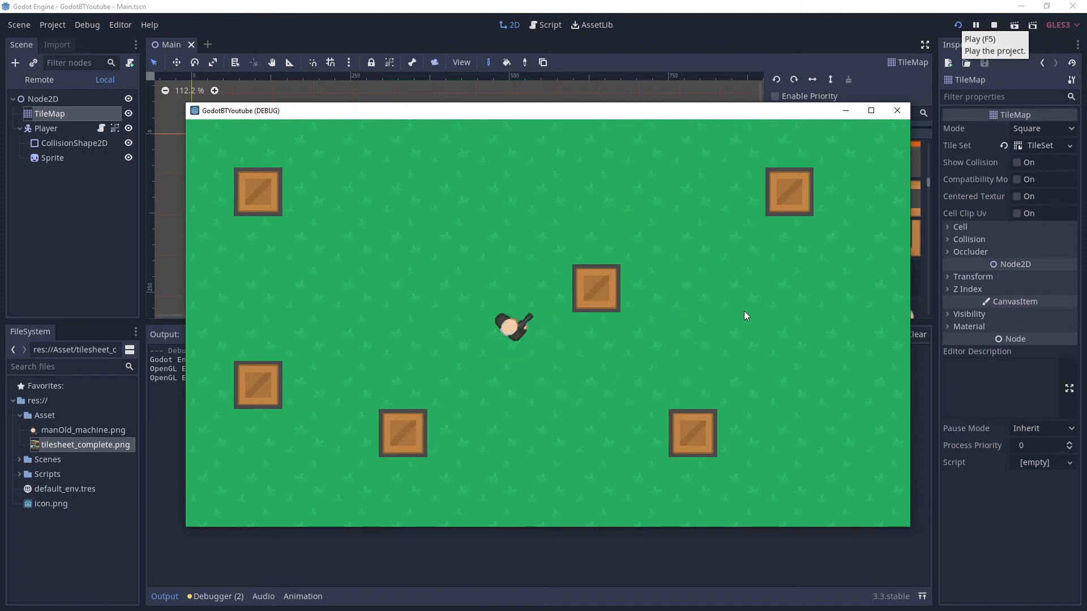
key(Right)
key(Down)
click(994, 24)
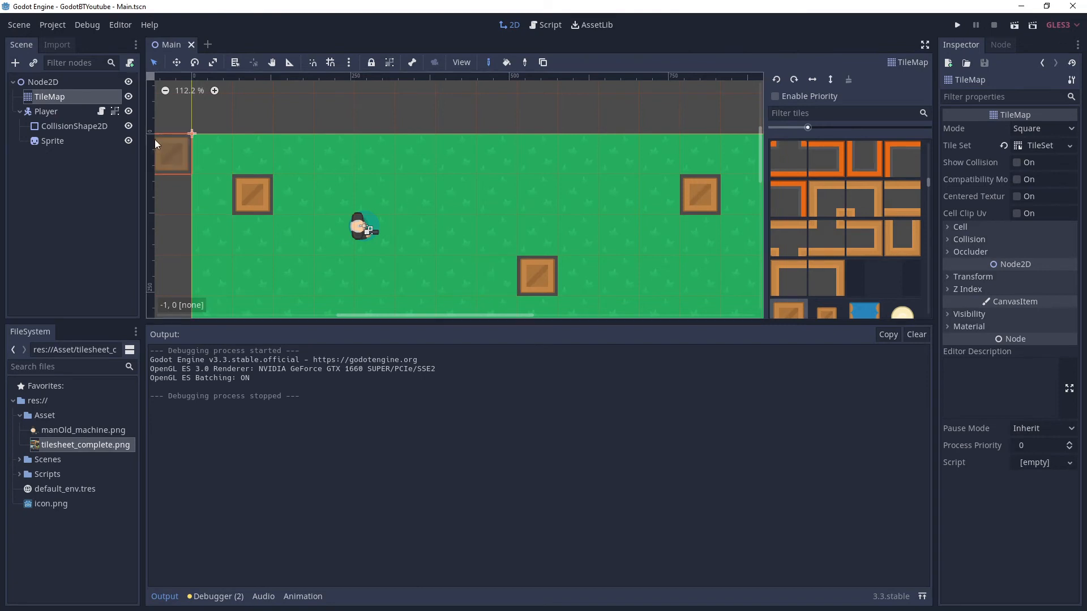
- Open the TileMap's tile set and add a full-tile rectangular navigation polygon to the first grass tile of the tilesheet_complete atlas
click(1045, 144)
click(178, 381)
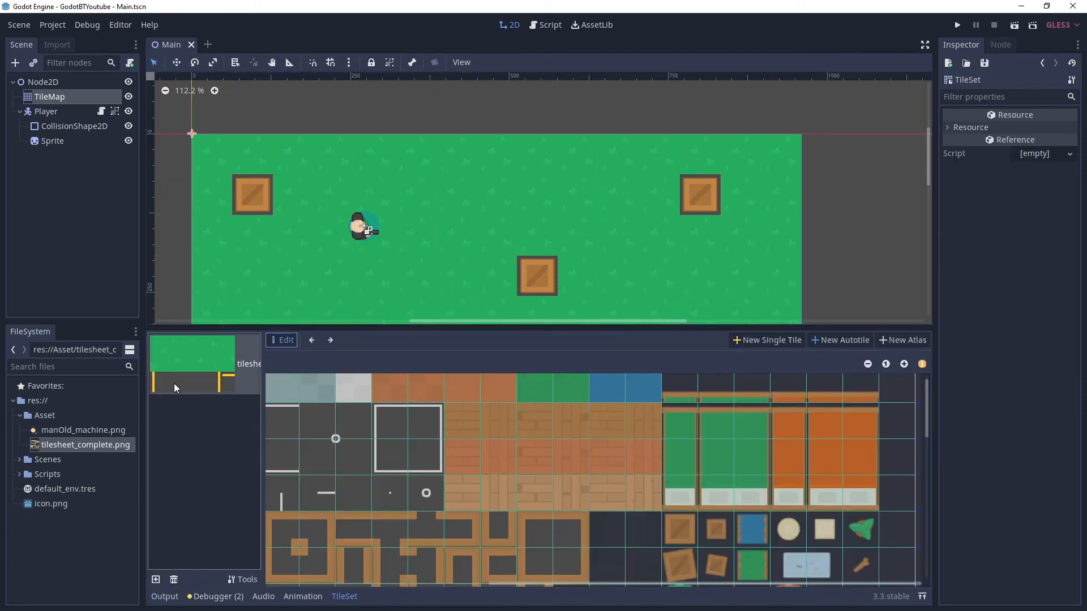
click(350, 397)
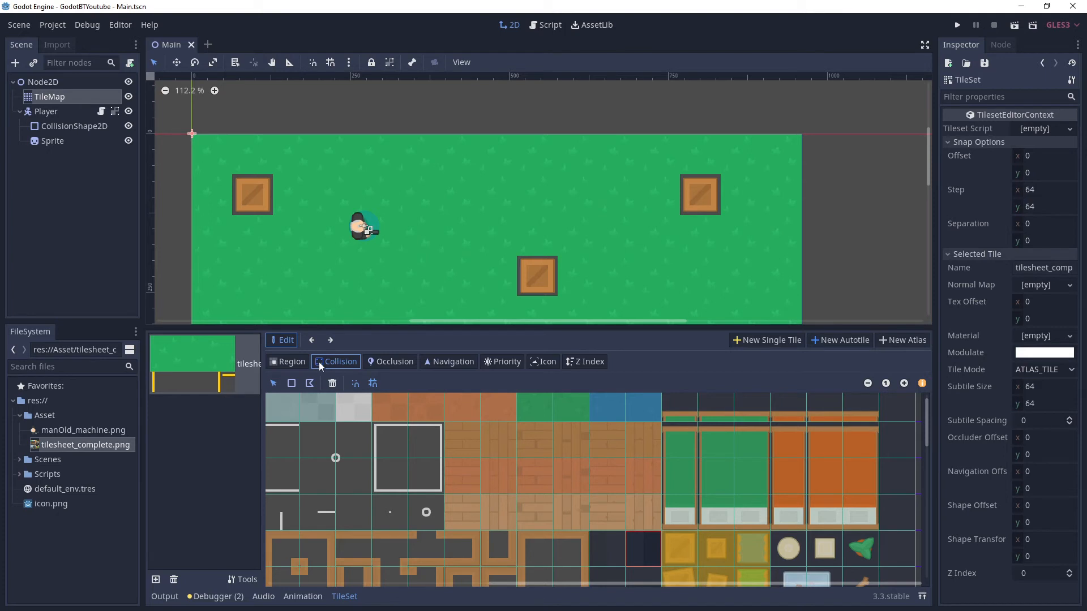
scroll(667, 458, up, 1)
drag(550, 583, 322, 561)
click(440, 362)
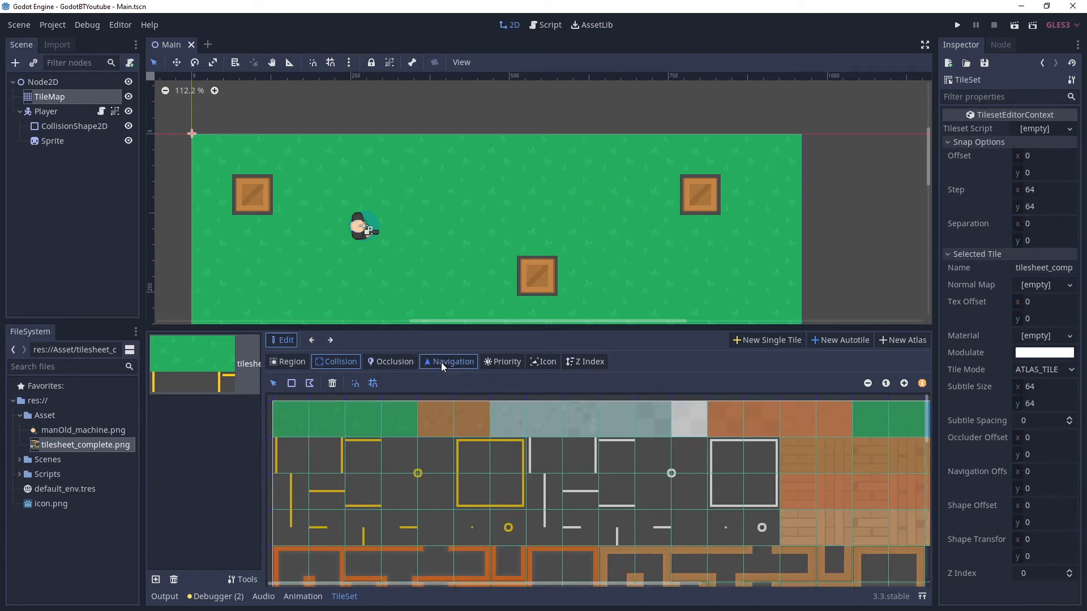
click(291, 385)
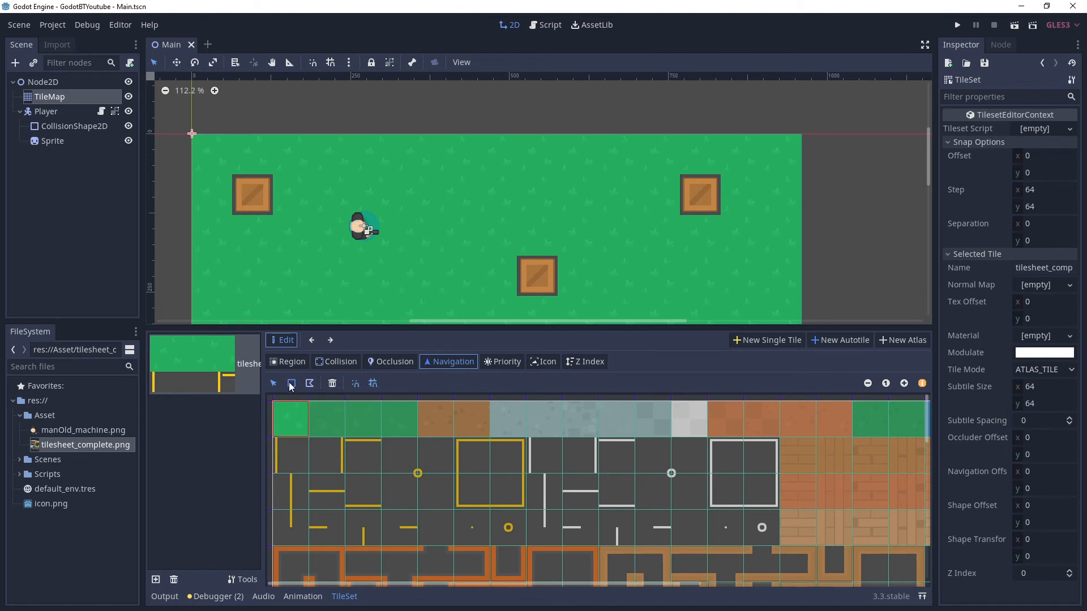
click(293, 422)
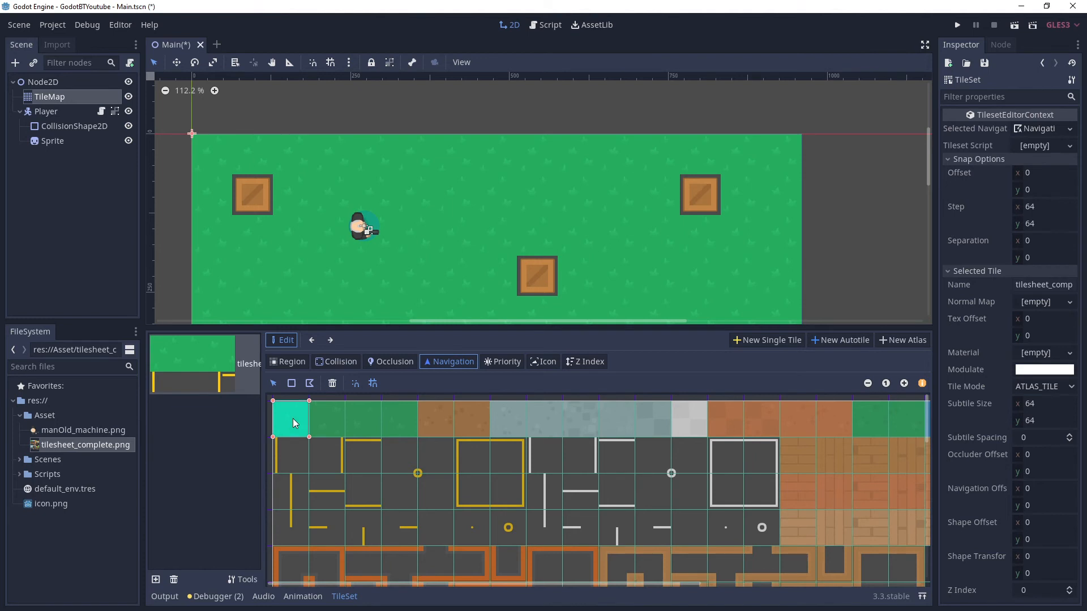
- Add full-tile rectangular navigation polygons to the second, third and fourth grass tiles in the atlas's first row
click(334, 422)
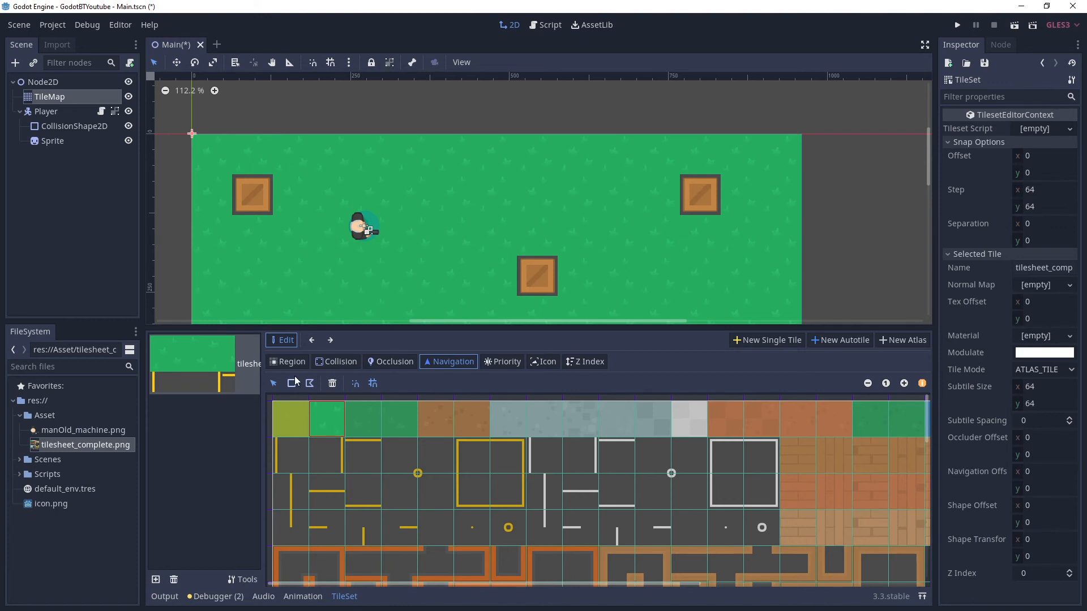
click(358, 426)
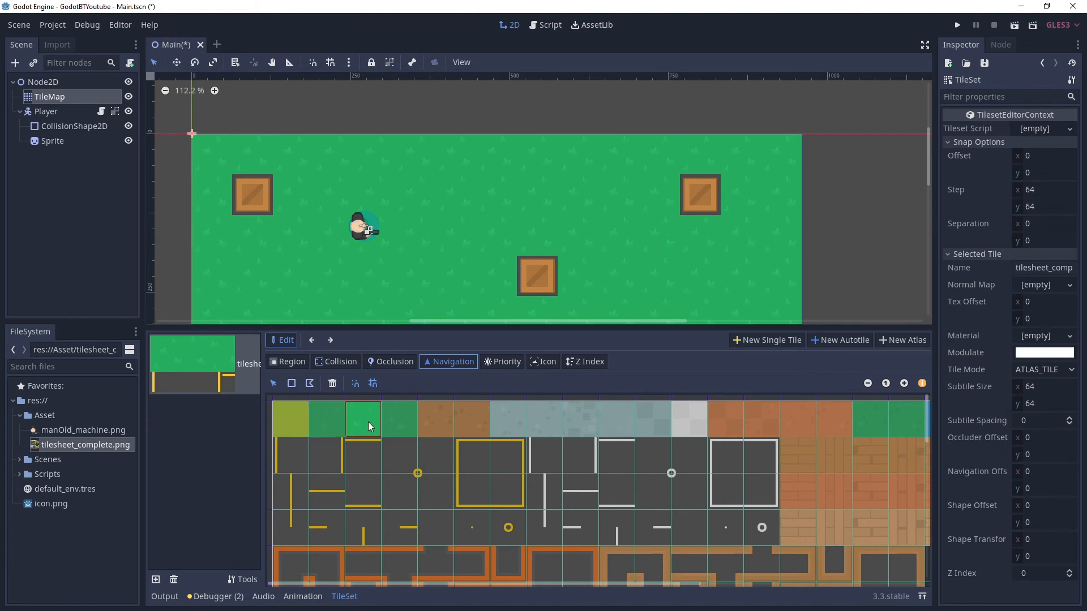
click(334, 426)
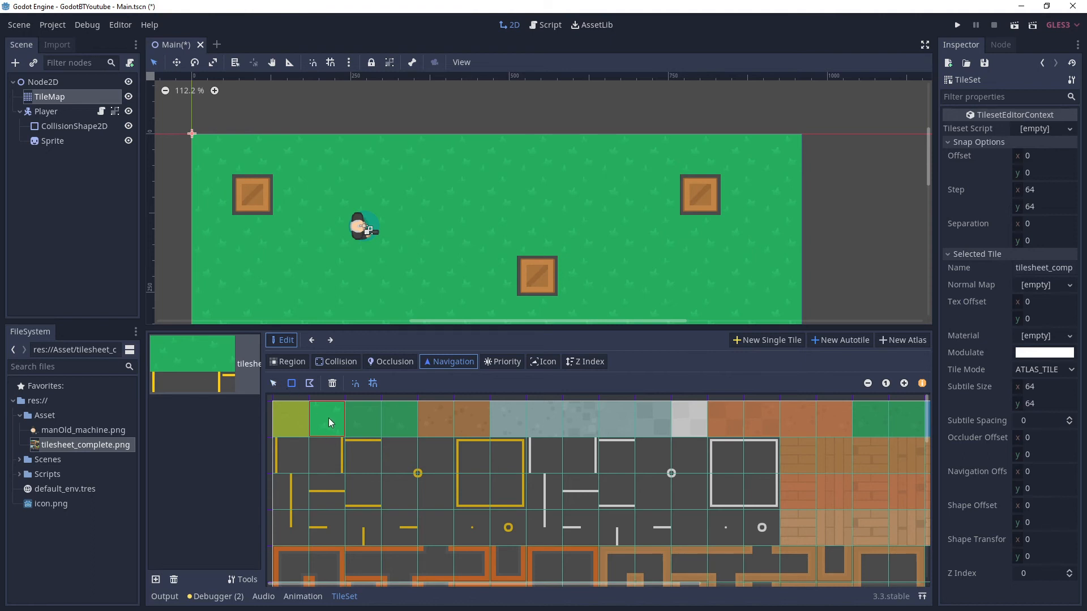
click(331, 419)
click(368, 419)
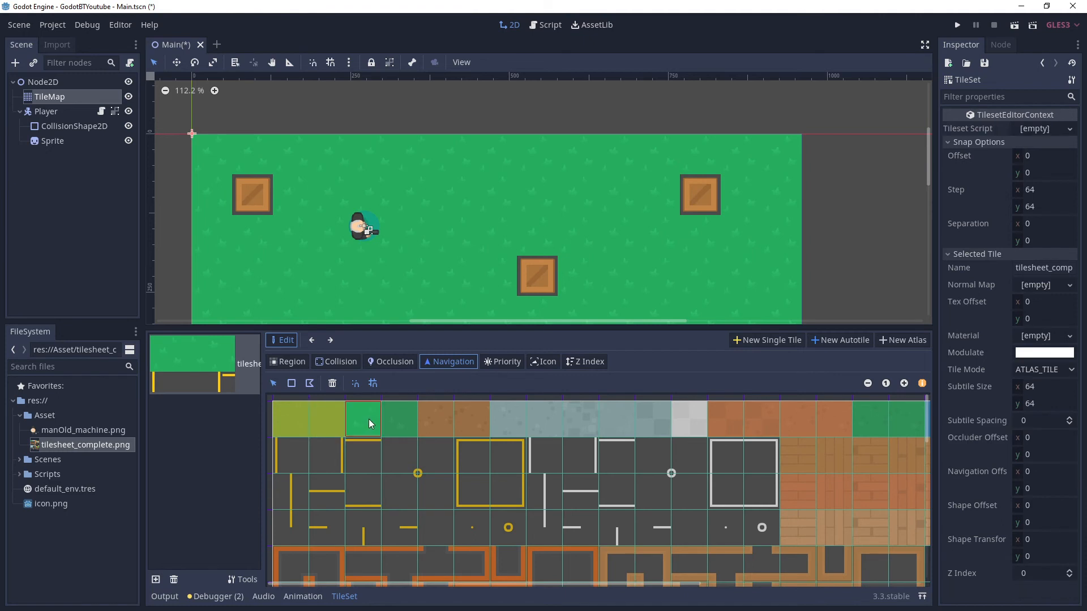
click(371, 425)
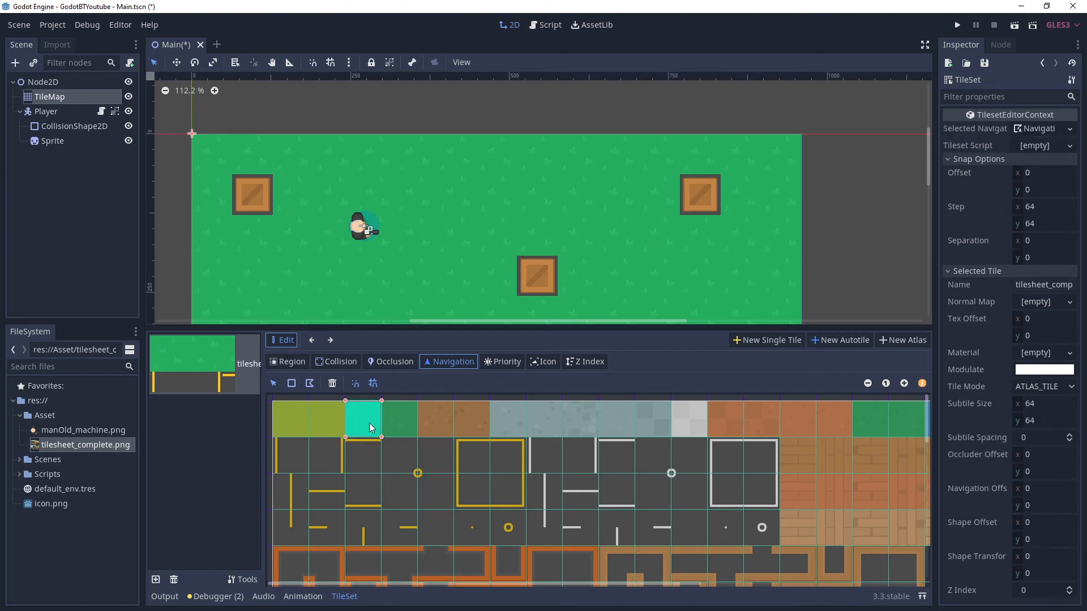
click(406, 427)
- Add full-tile rectangular navigation polygons to the two brown dirt tiles beside the grass tiles
click(438, 423)
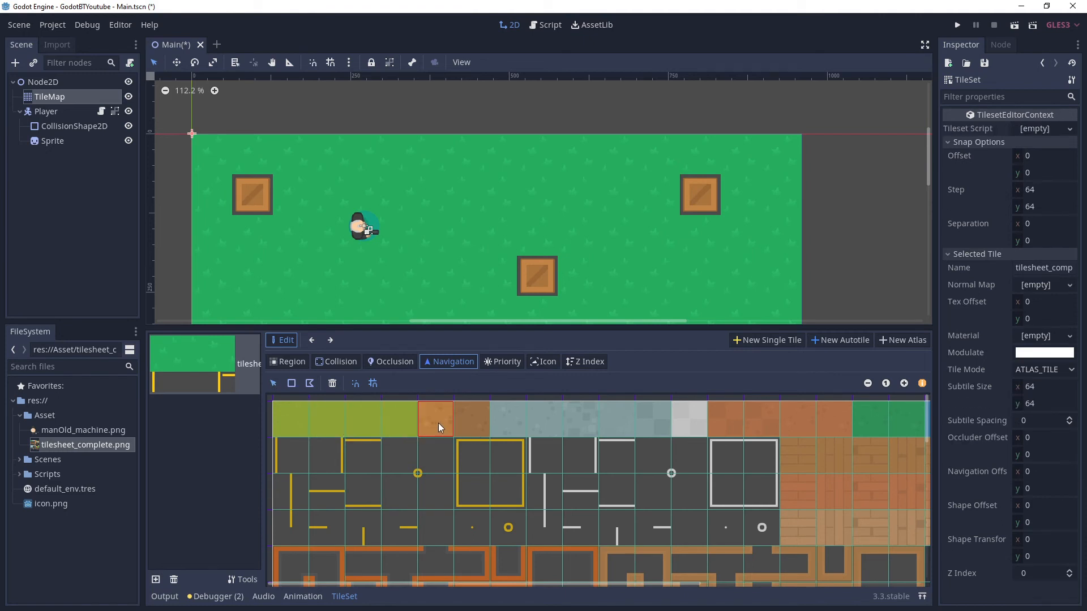
click(452, 427)
click(456, 424)
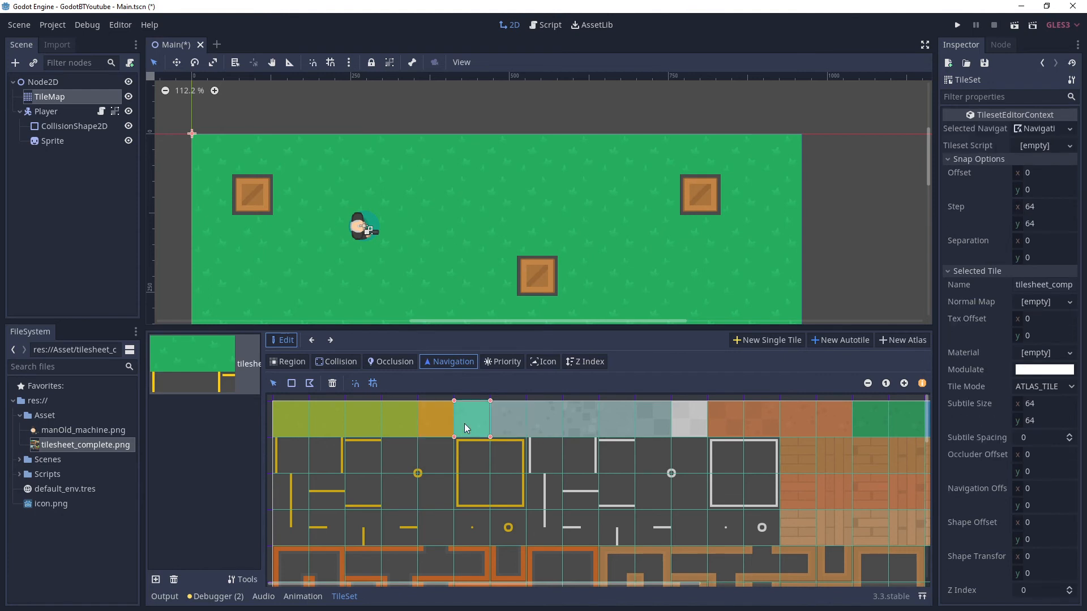
click(391, 424)
click(296, 421)
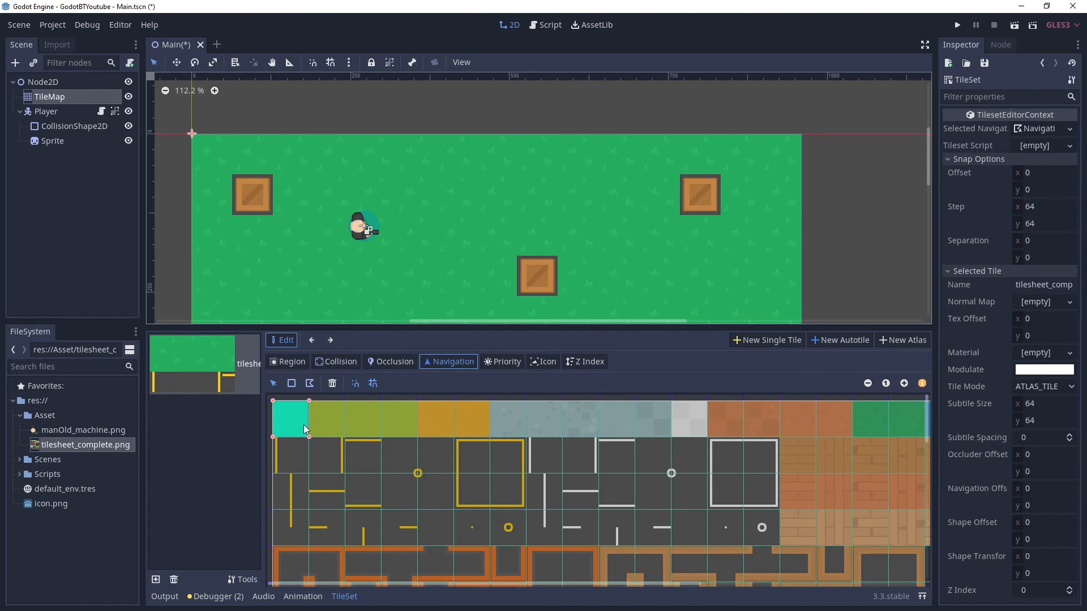
click(340, 420)
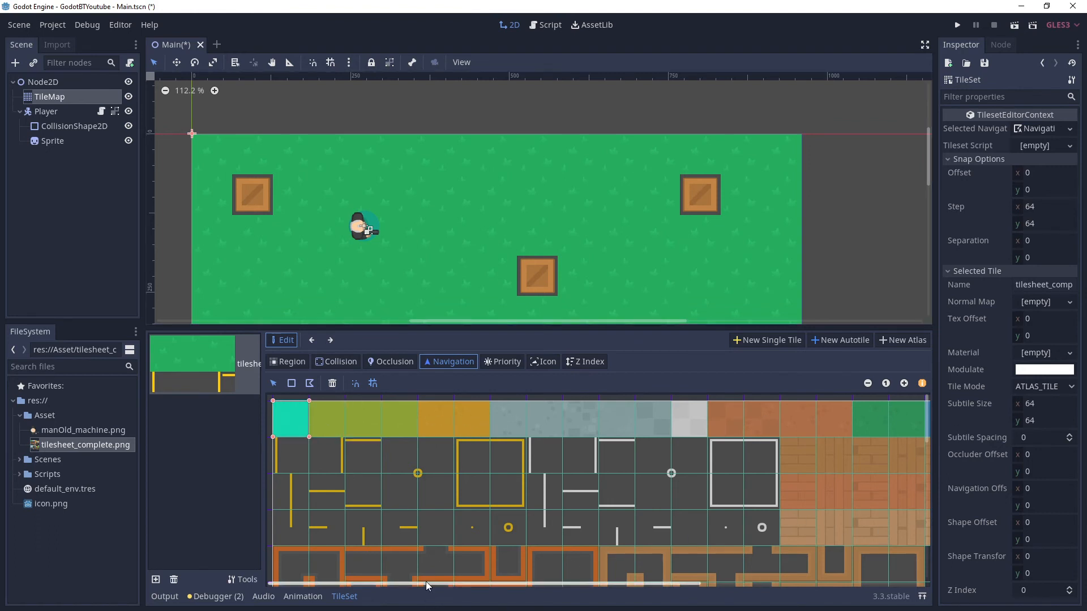
drag(426, 582, 321, 569)
click(284, 410)
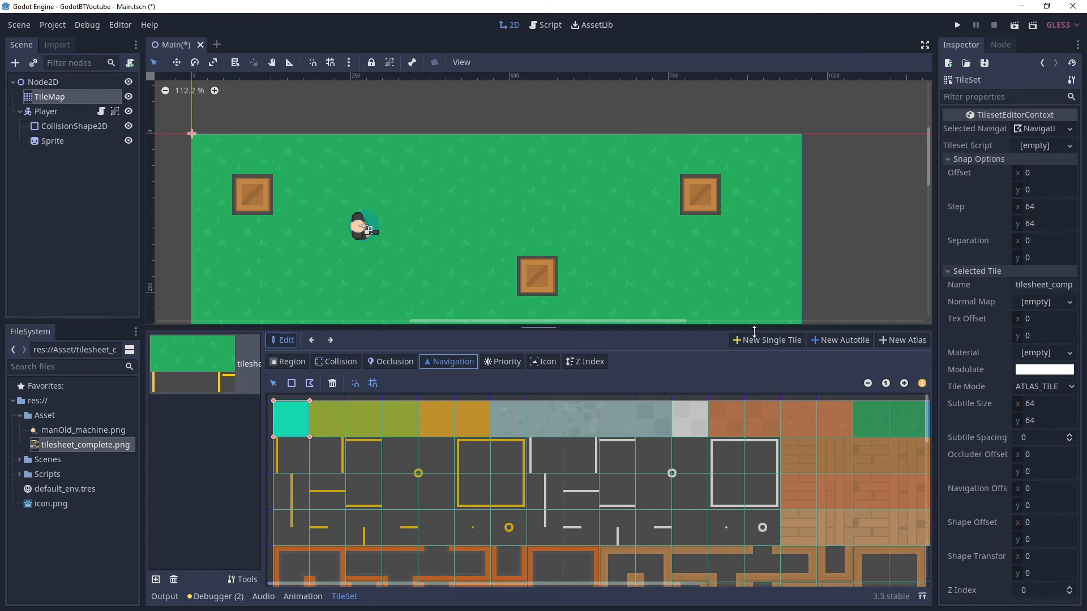
- Leave the tile set editor, save the scene, and turn on the Visible Navigation debug option
drag(756, 329, 756, 435)
click(498, 322)
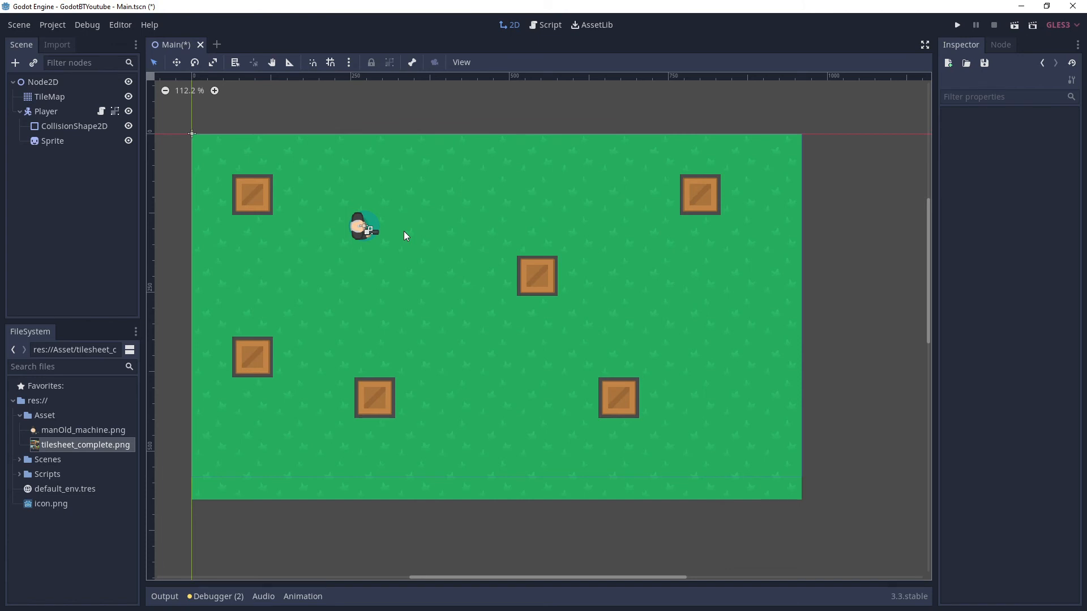
middle_drag(432, 227, 498, 232)
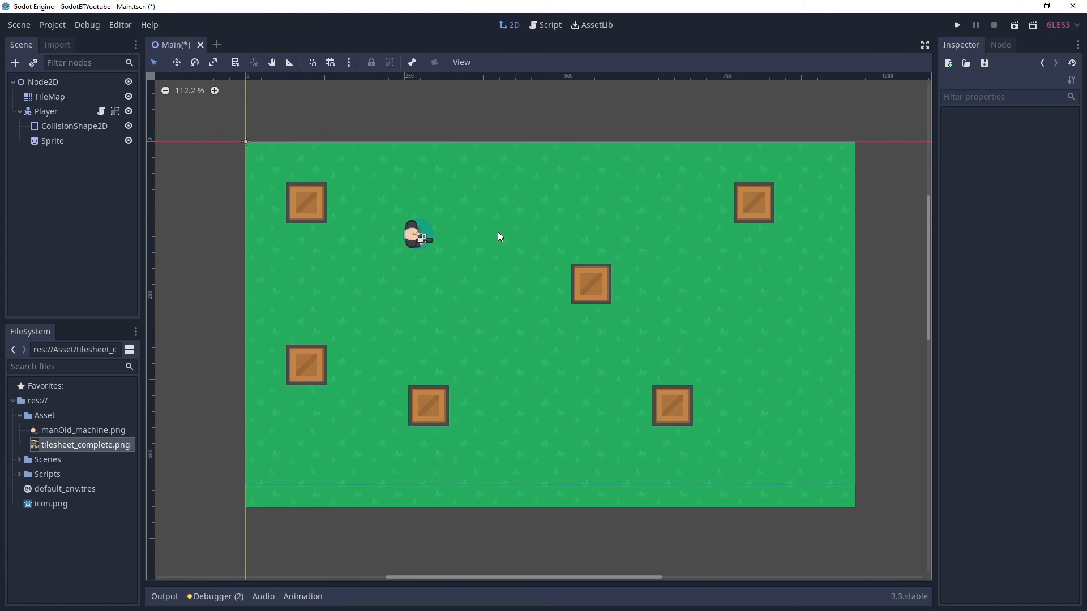
key(ctrl+s)
click(85, 25)
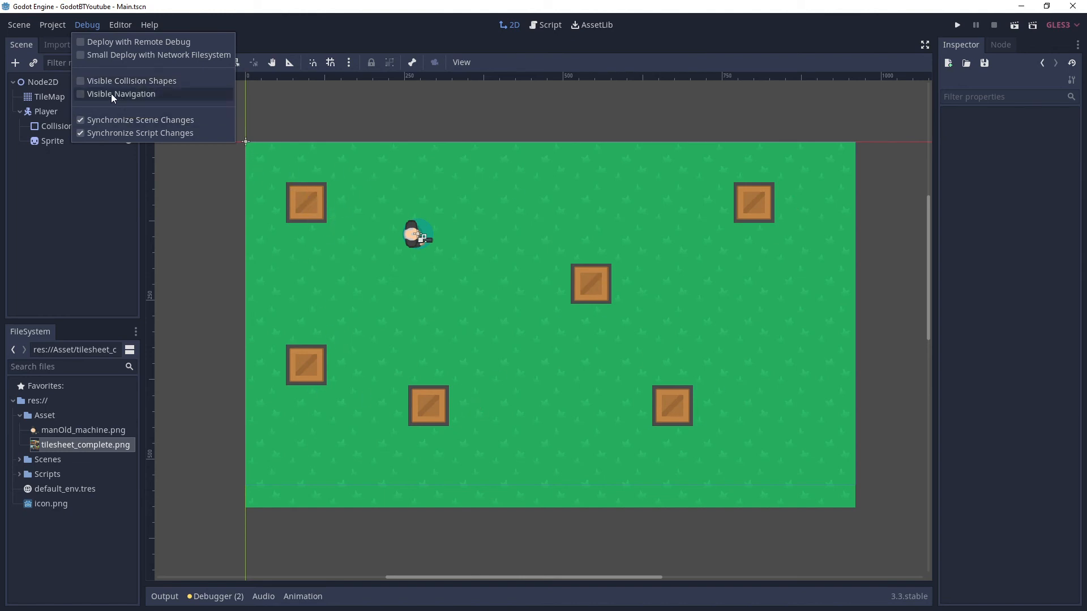
click(146, 94)
- Run the project and steer the player around the crates to check for the navigation overlay, then stop it
click(962, 25)
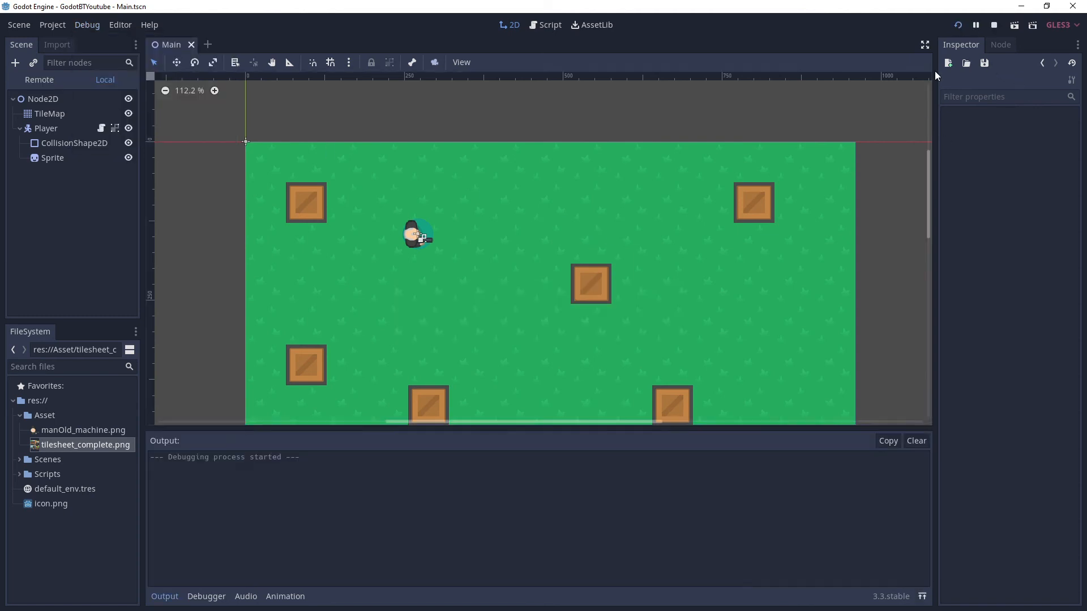
key(Down)
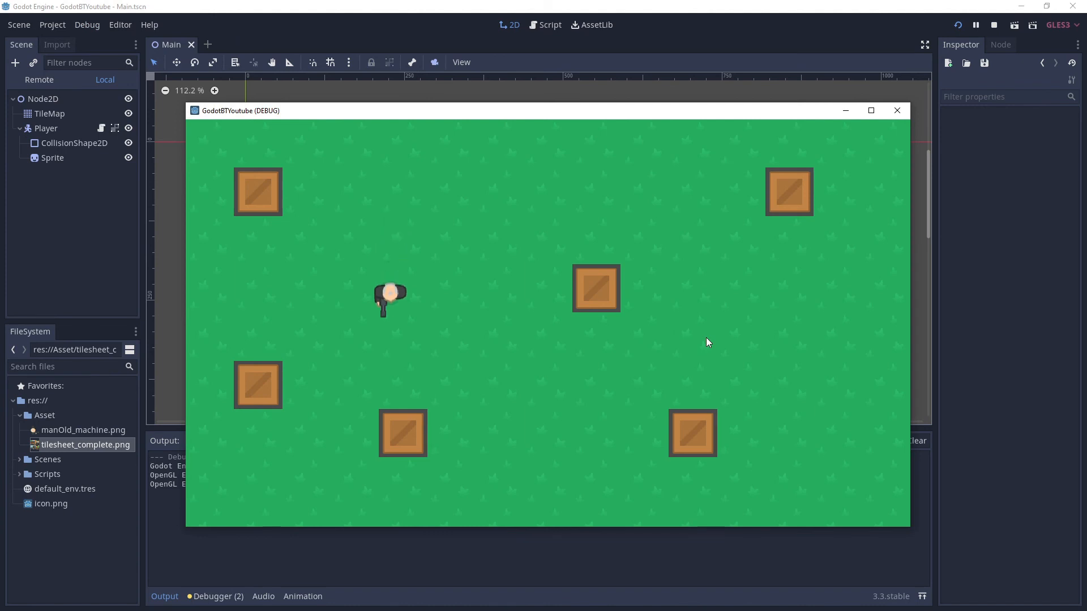
key(Right)
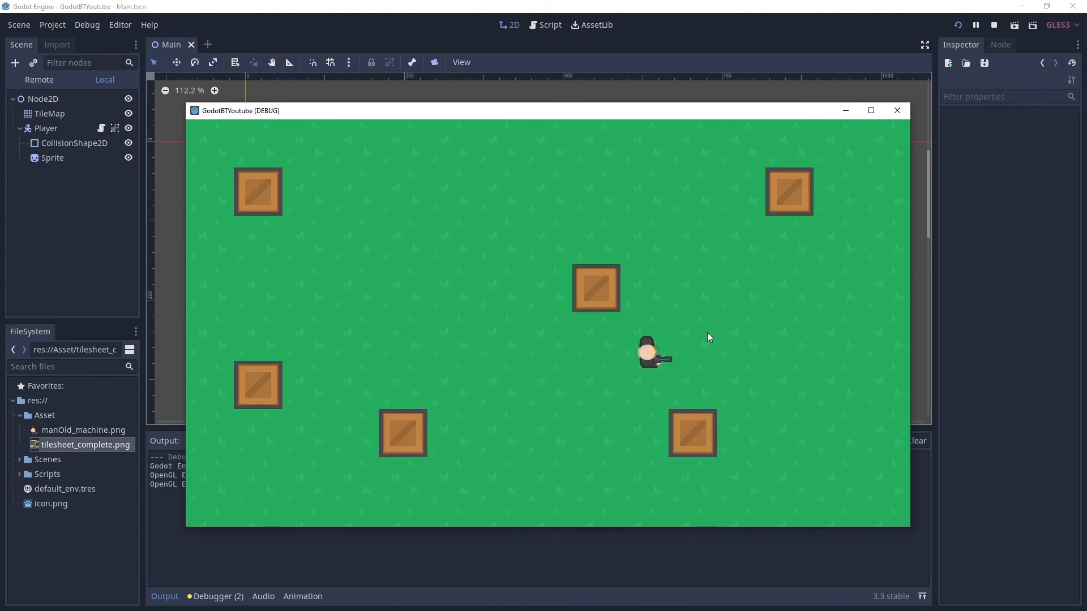
key(Up)
key(Left)
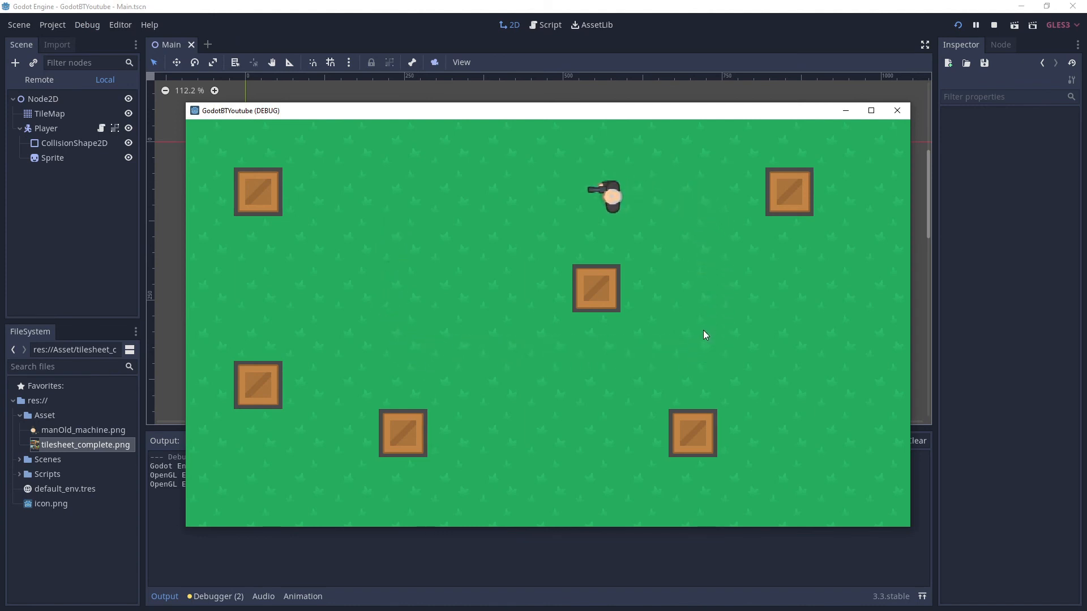
key(Down)
key(Left)
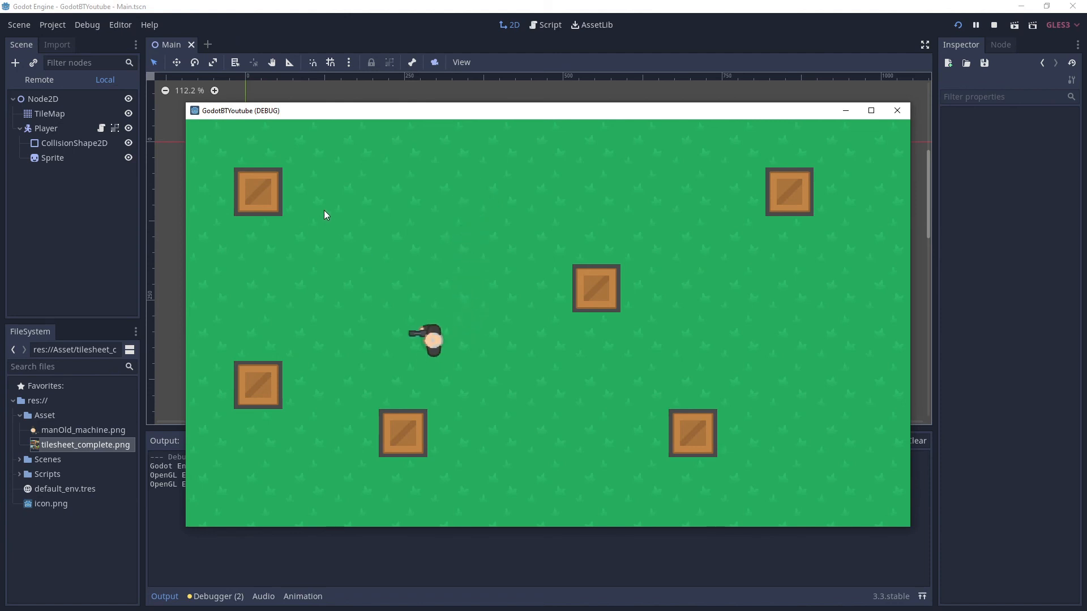
key(Down)
key(Right)
key(Up)
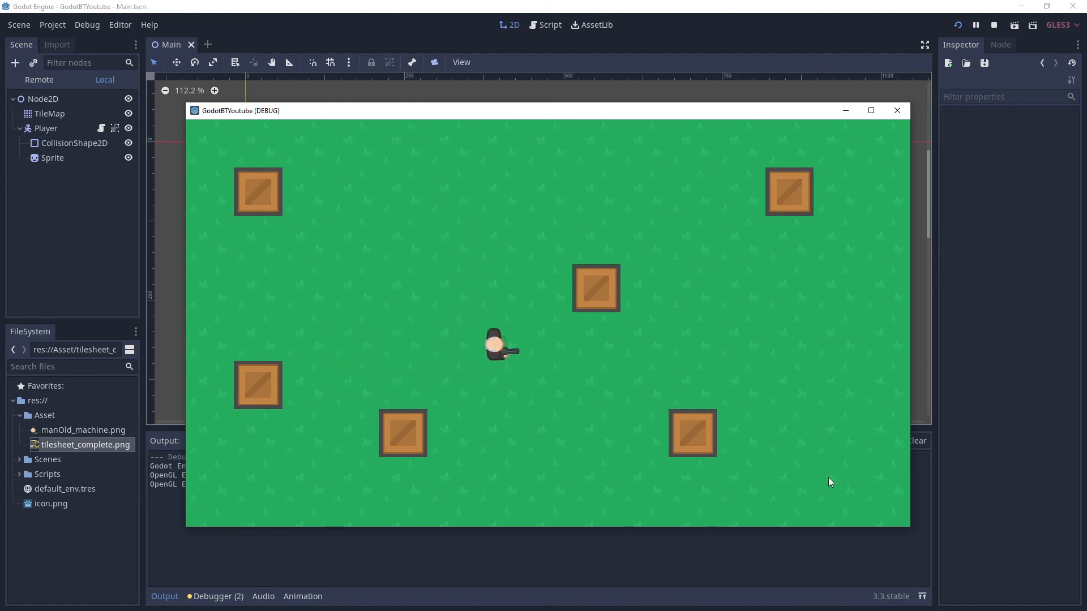
key(Down)
key(Up)
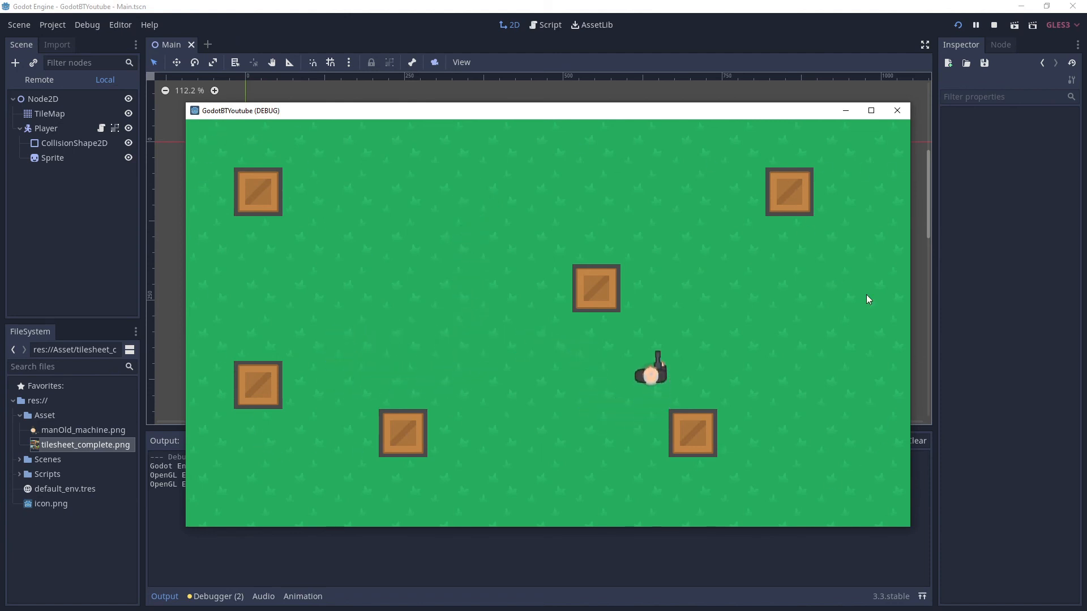
key(Right)
key(Left)
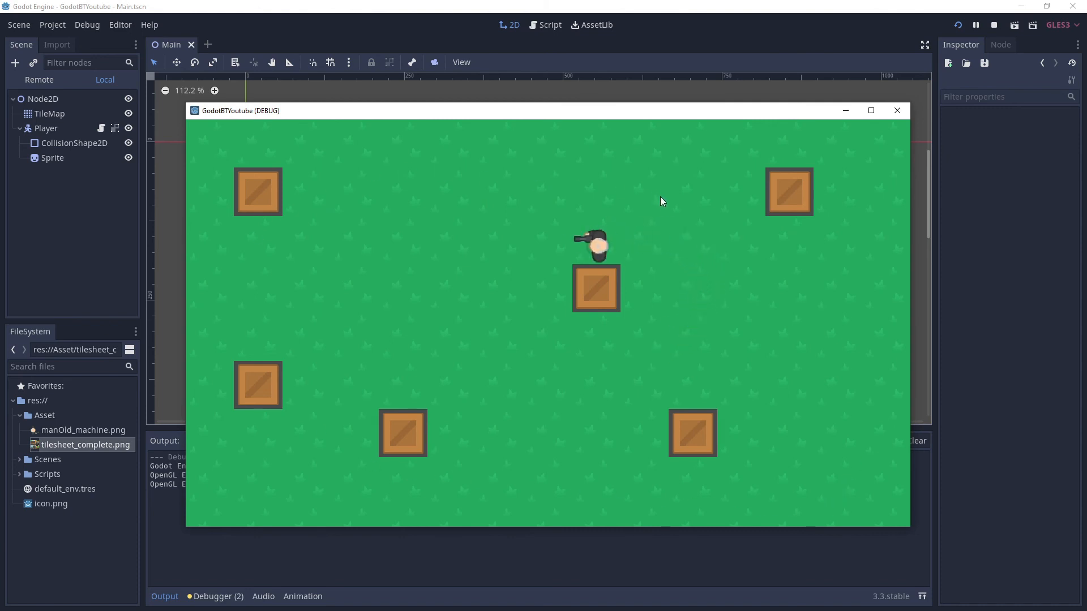
key(Down)
key(Right)
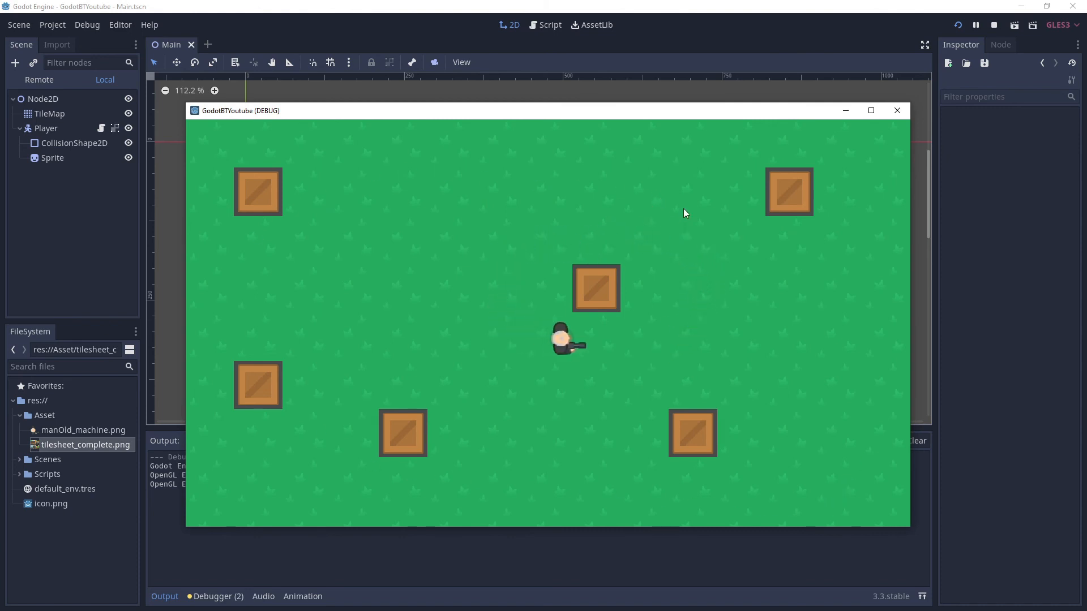
click(994, 25)
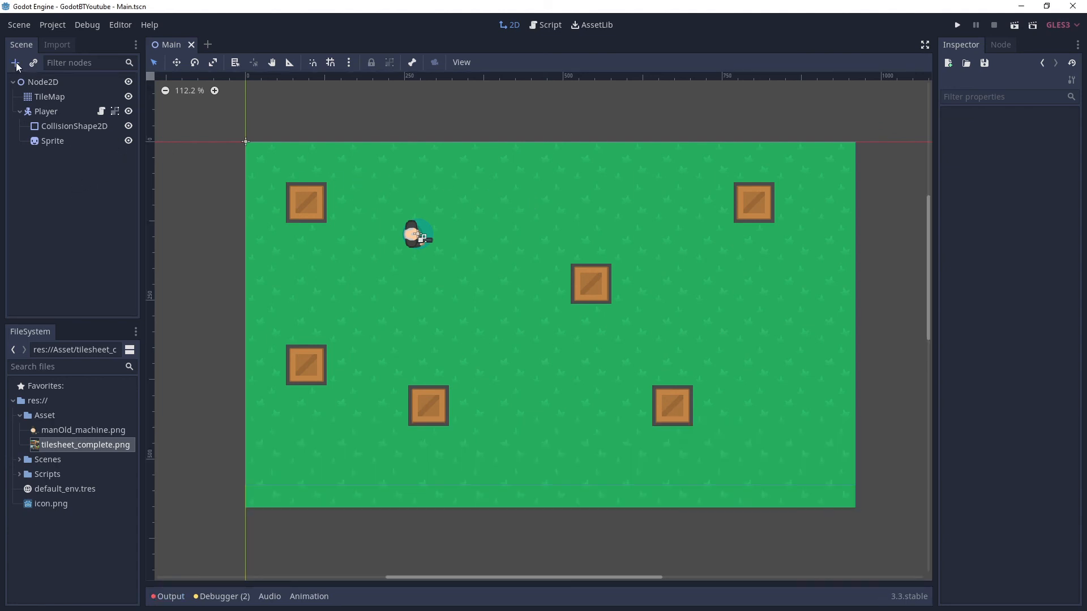
- Add a Navigation2D node under the root Node2D, place it above the TileMap, and make the TileMap its child
click(15, 63)
text(navig)
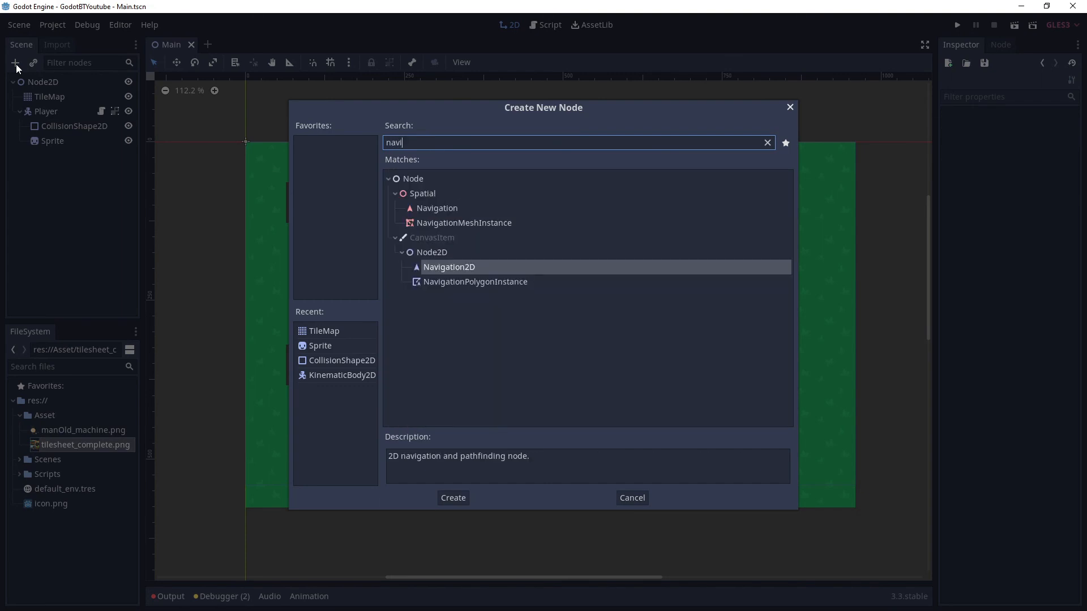
double_click(486, 266)
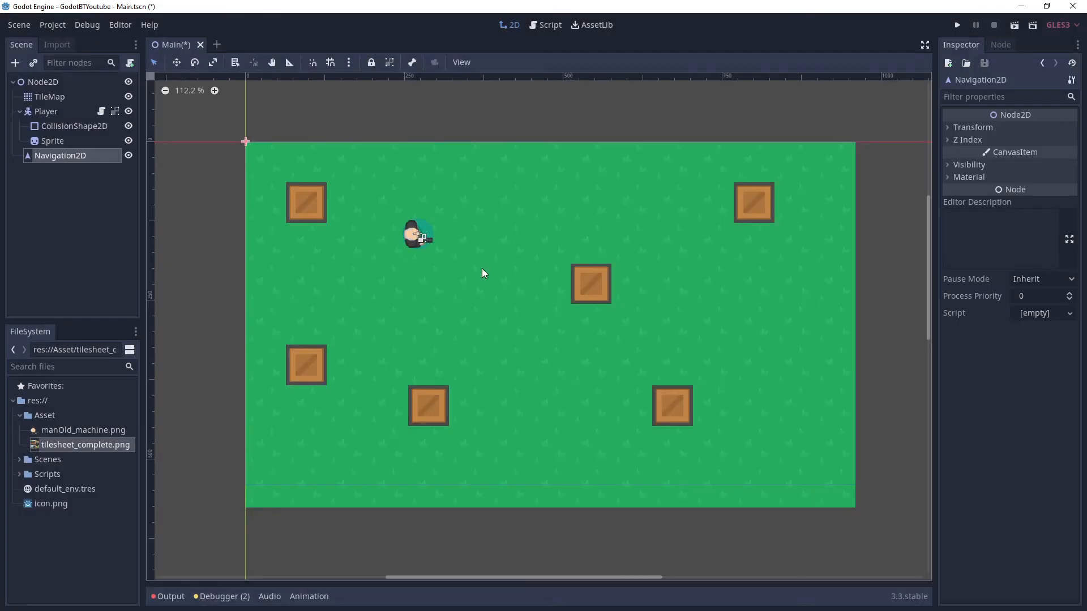
drag(95, 163, 79, 101)
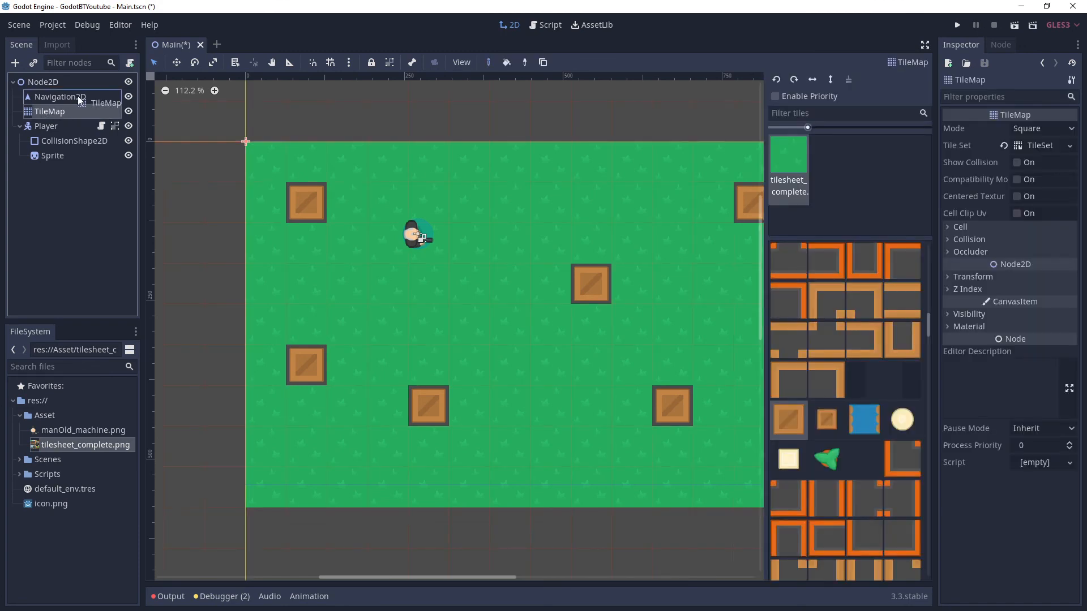
drag(79, 100, 80, 103)
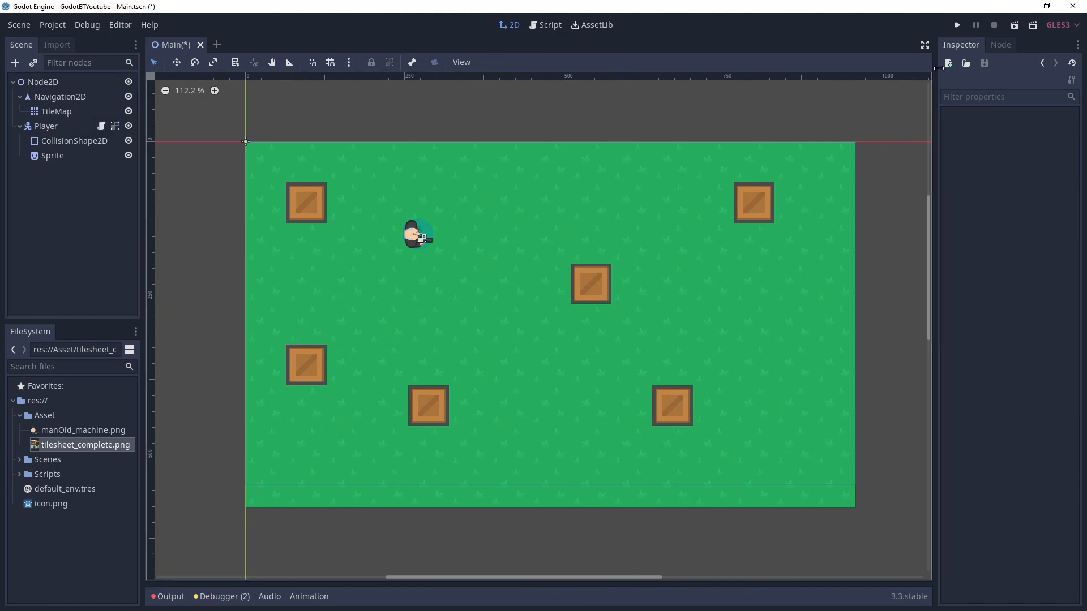
- Test-run the project with the TileMap under Navigation2D, walk the player across the overlaid grass between the crates, and stop the run
click(959, 25)
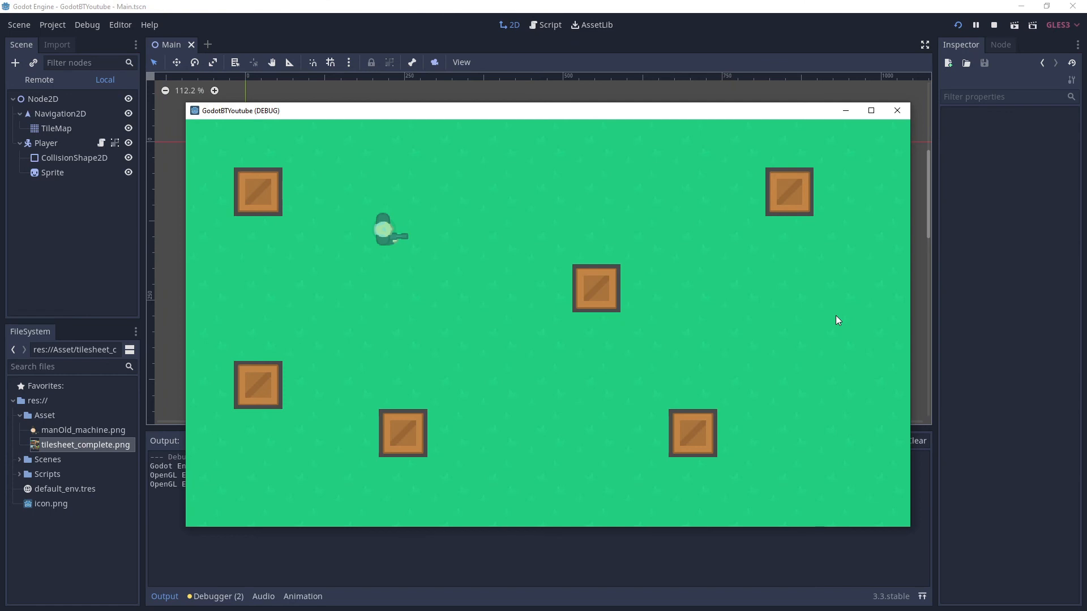
key(Down)
key(Right)
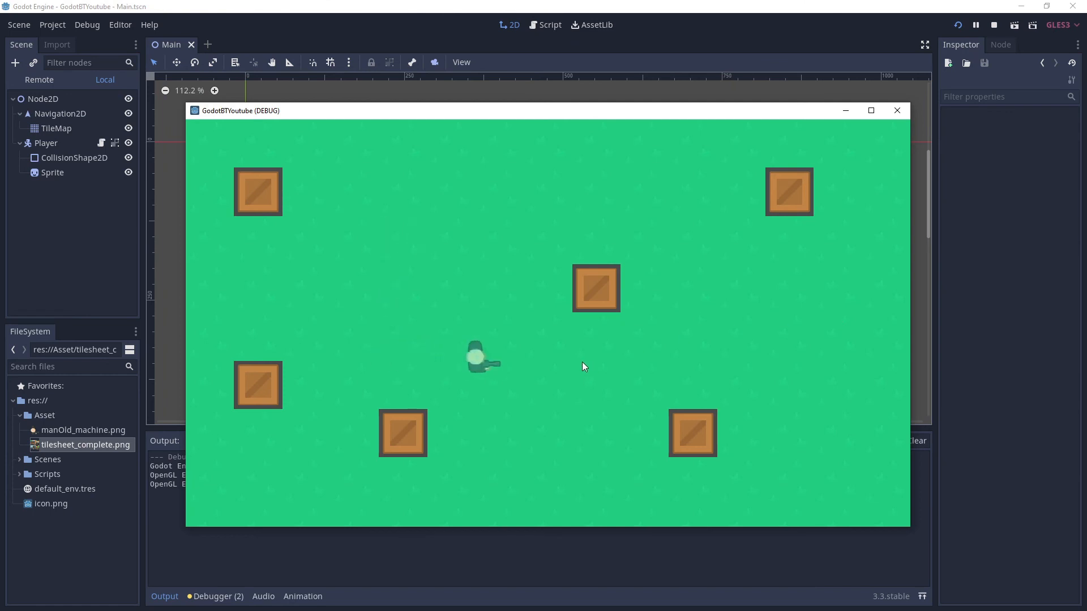
key(s)
key(a)
key(w)
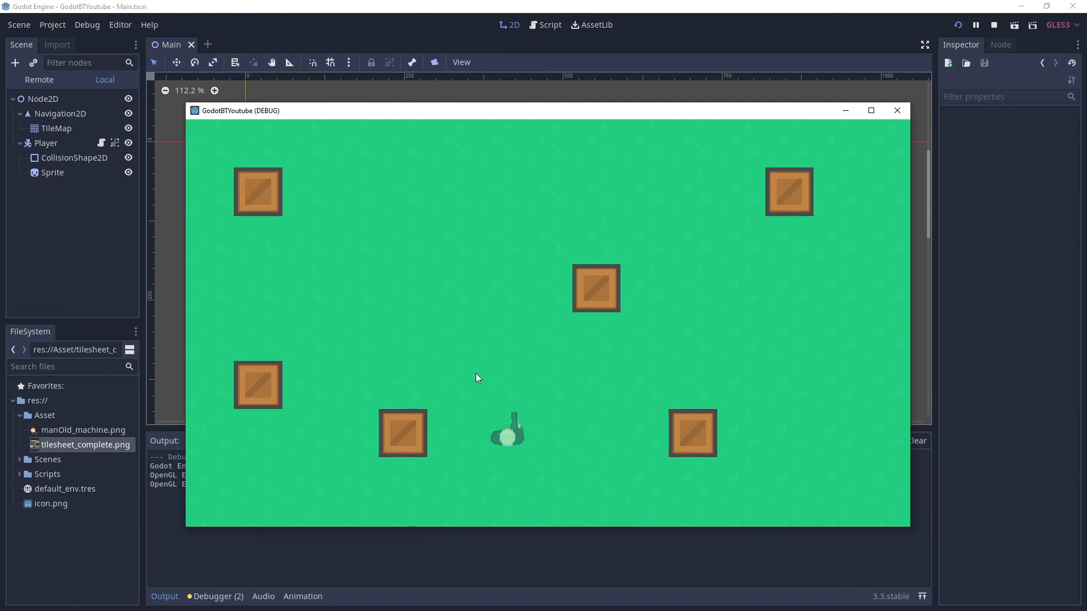
key(a)
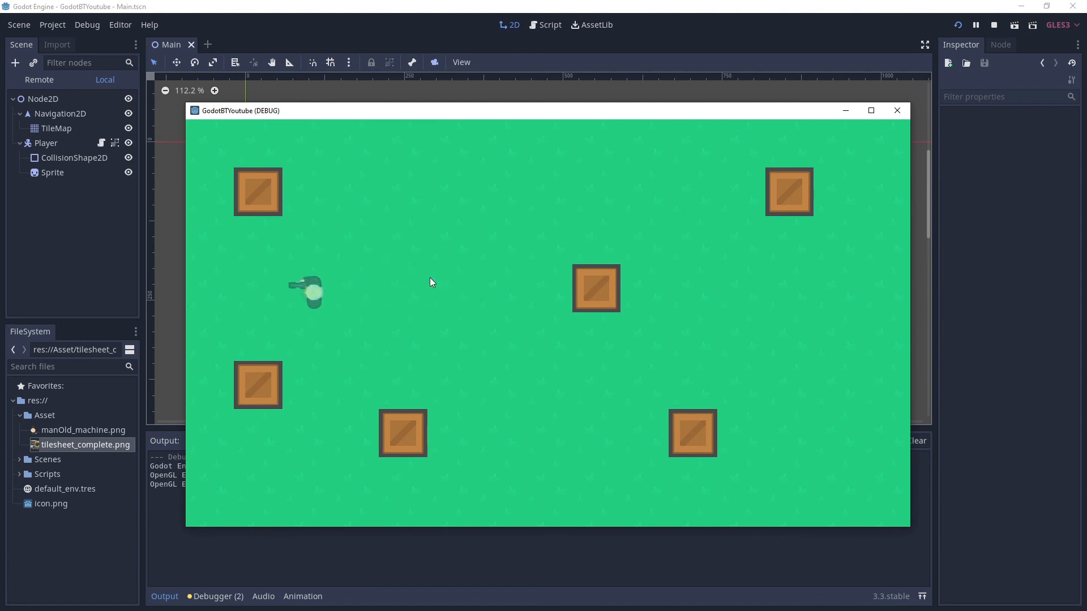
key(s)
key(d)
key(s)
key(d)
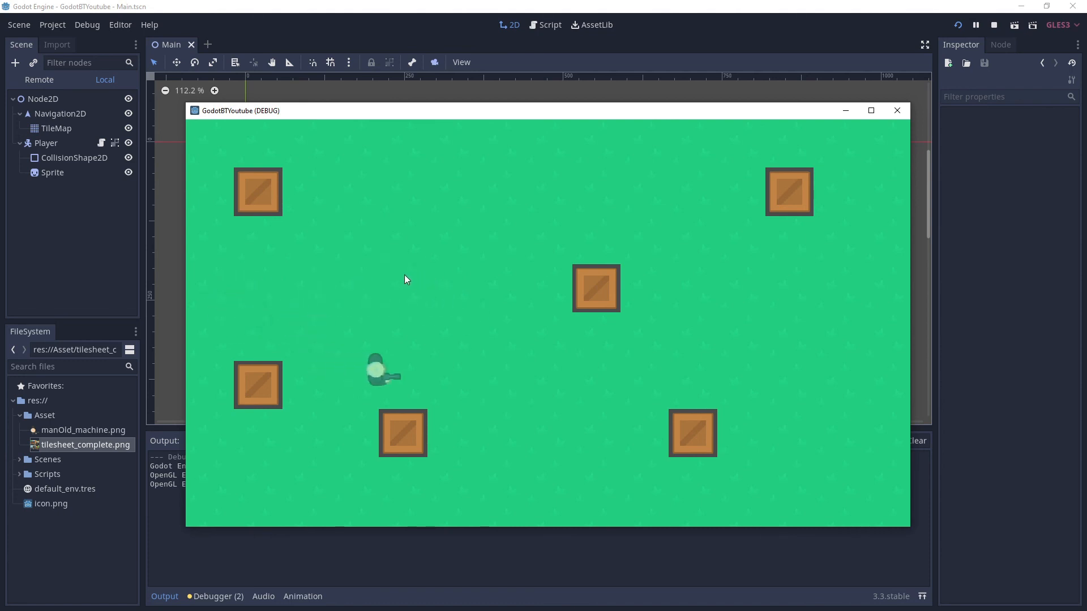
key(w)
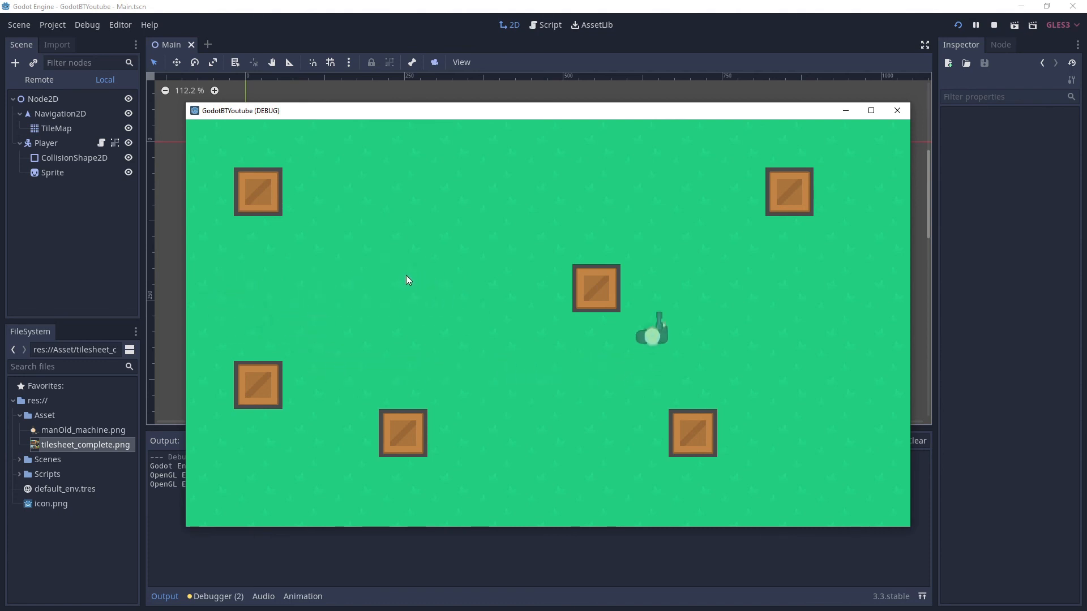
key(d)
key(s)
key(a)
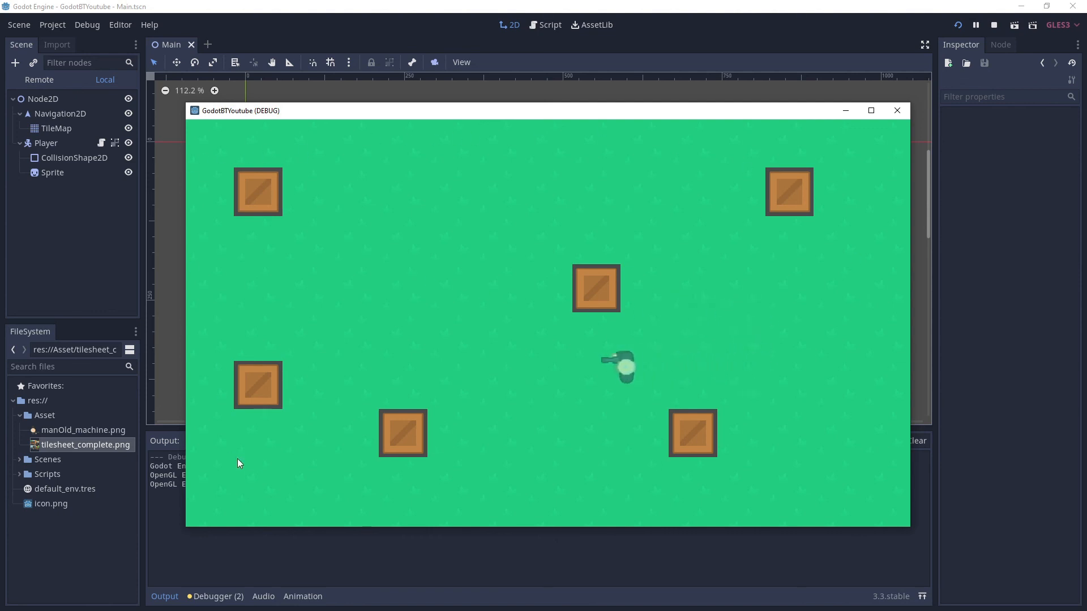
key(s)
key(d)
key(w)
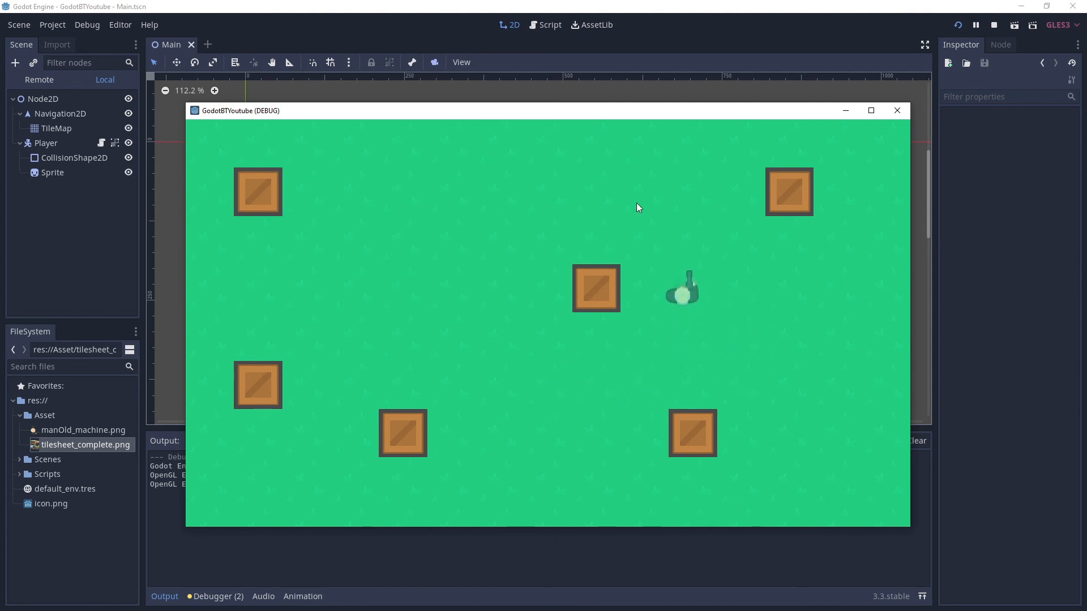
key(a)
key(s)
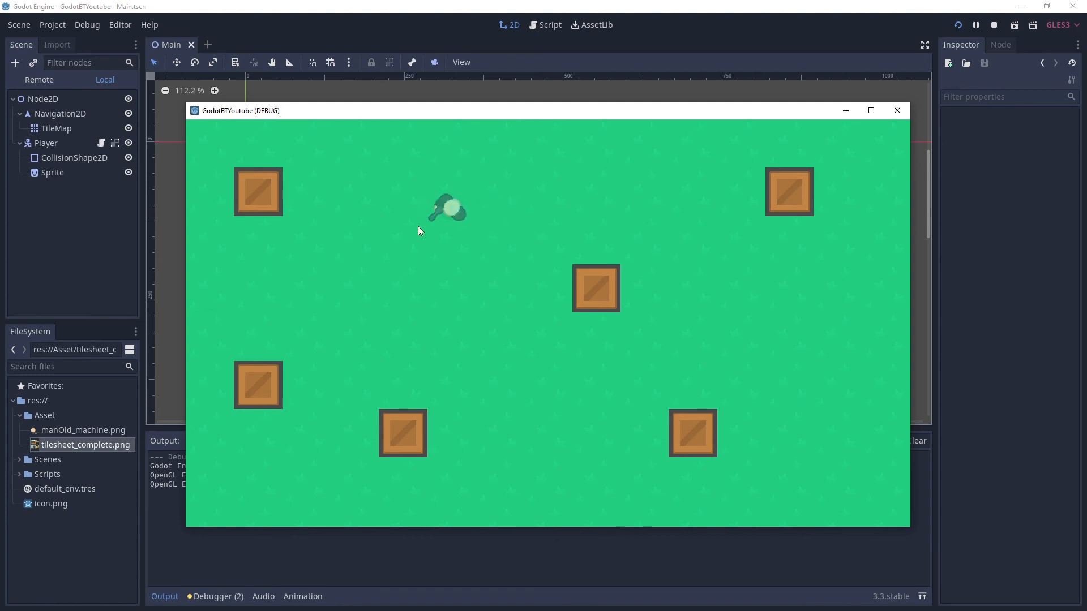
key(d)
key(a)
key(w)
key(a)
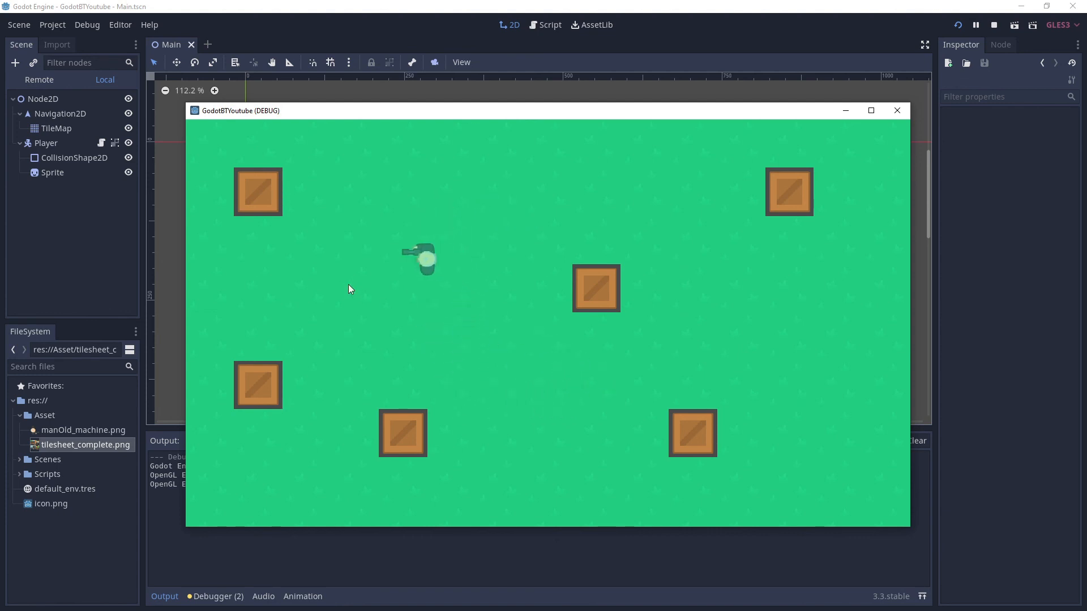
key(s)
key(d)
key(s)
key(d)
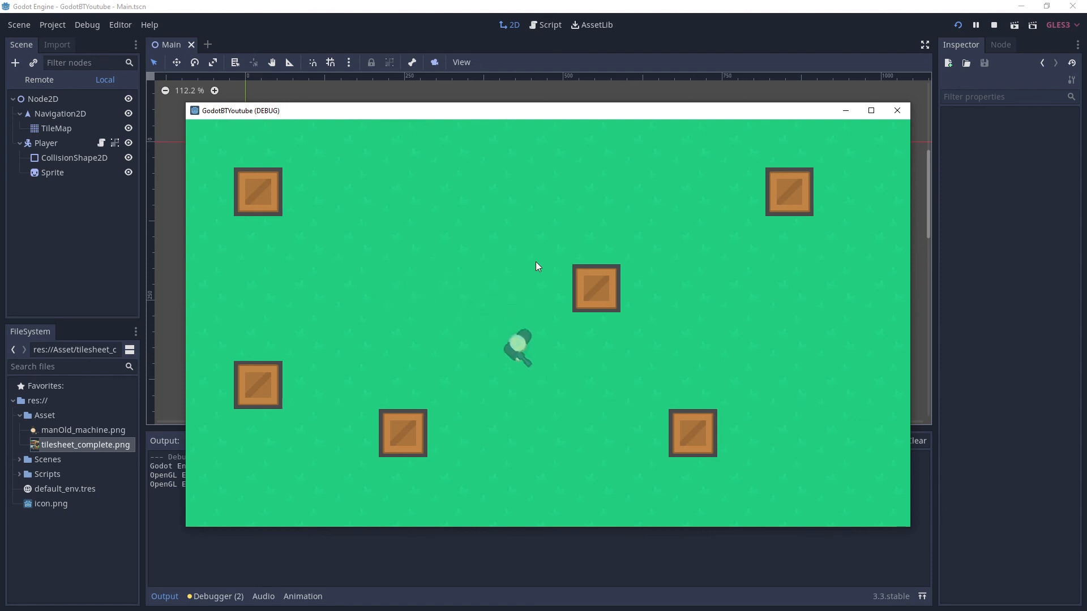
key(w)
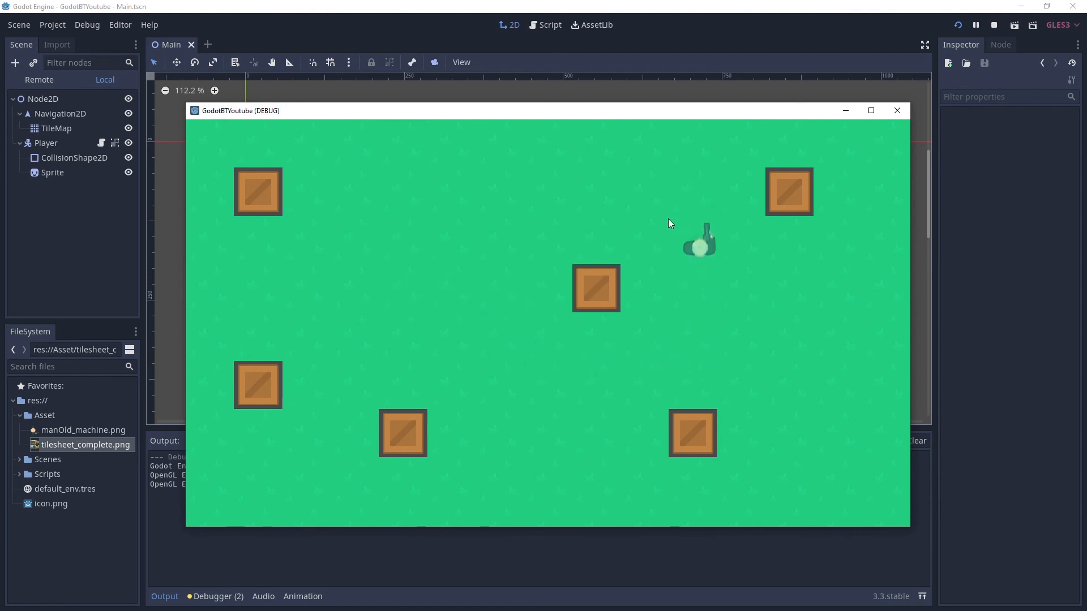
key(a)
key(s)
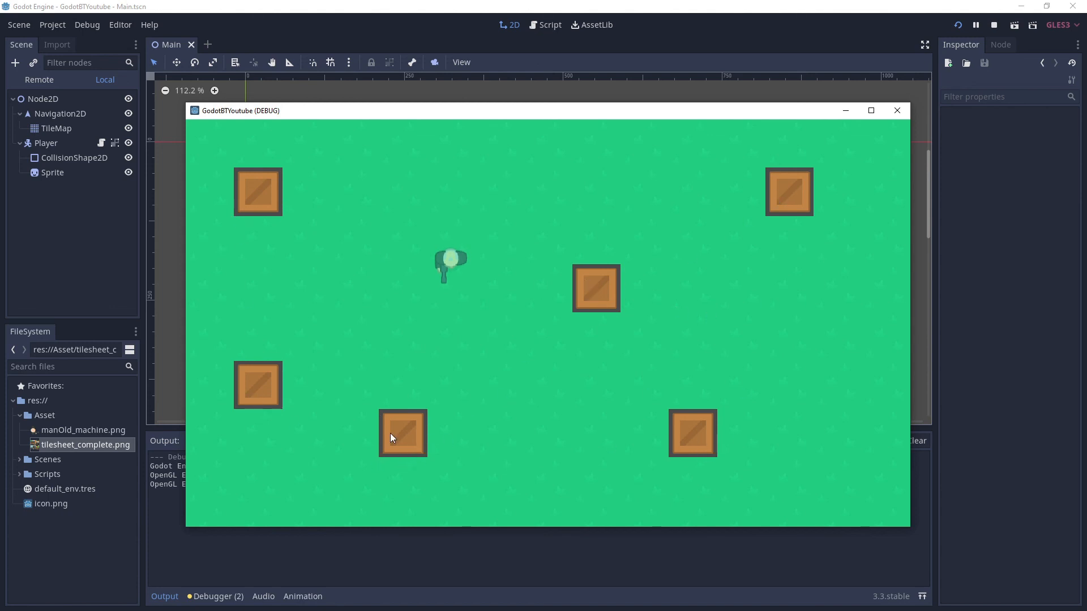
key(d)
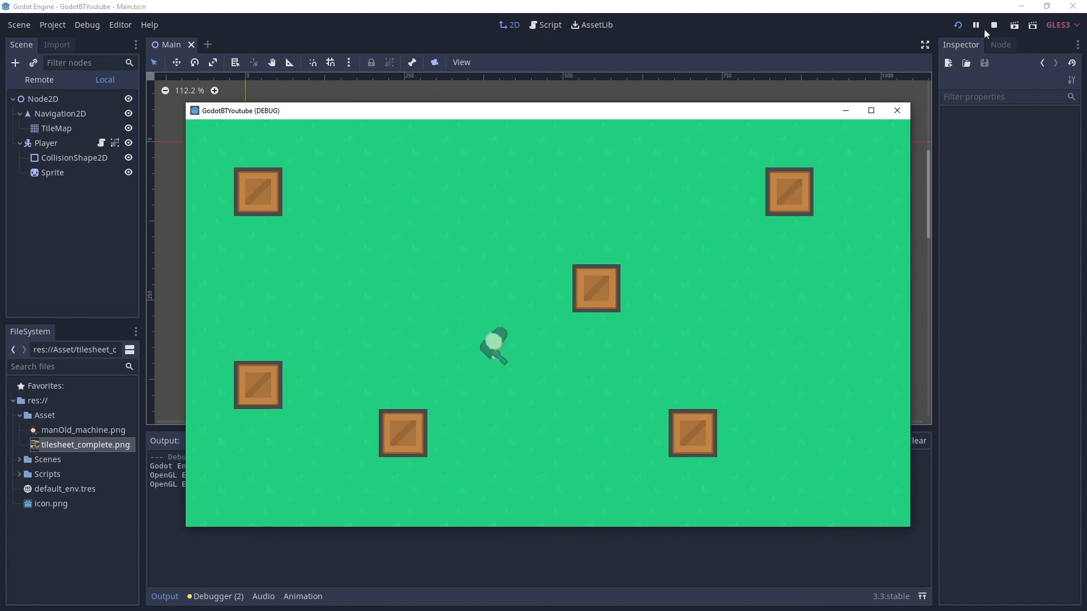
click(994, 26)
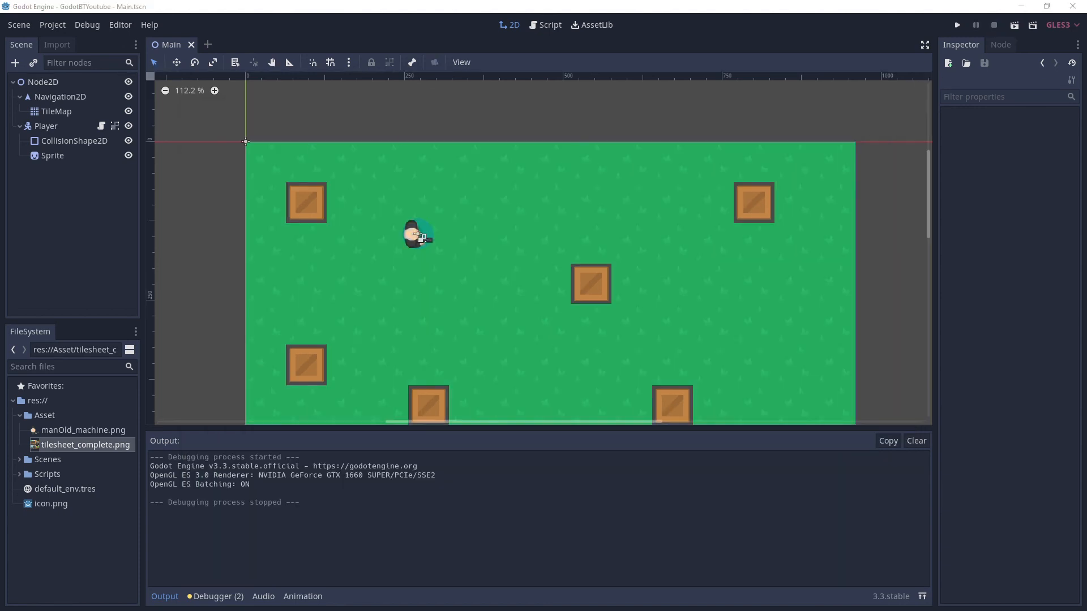